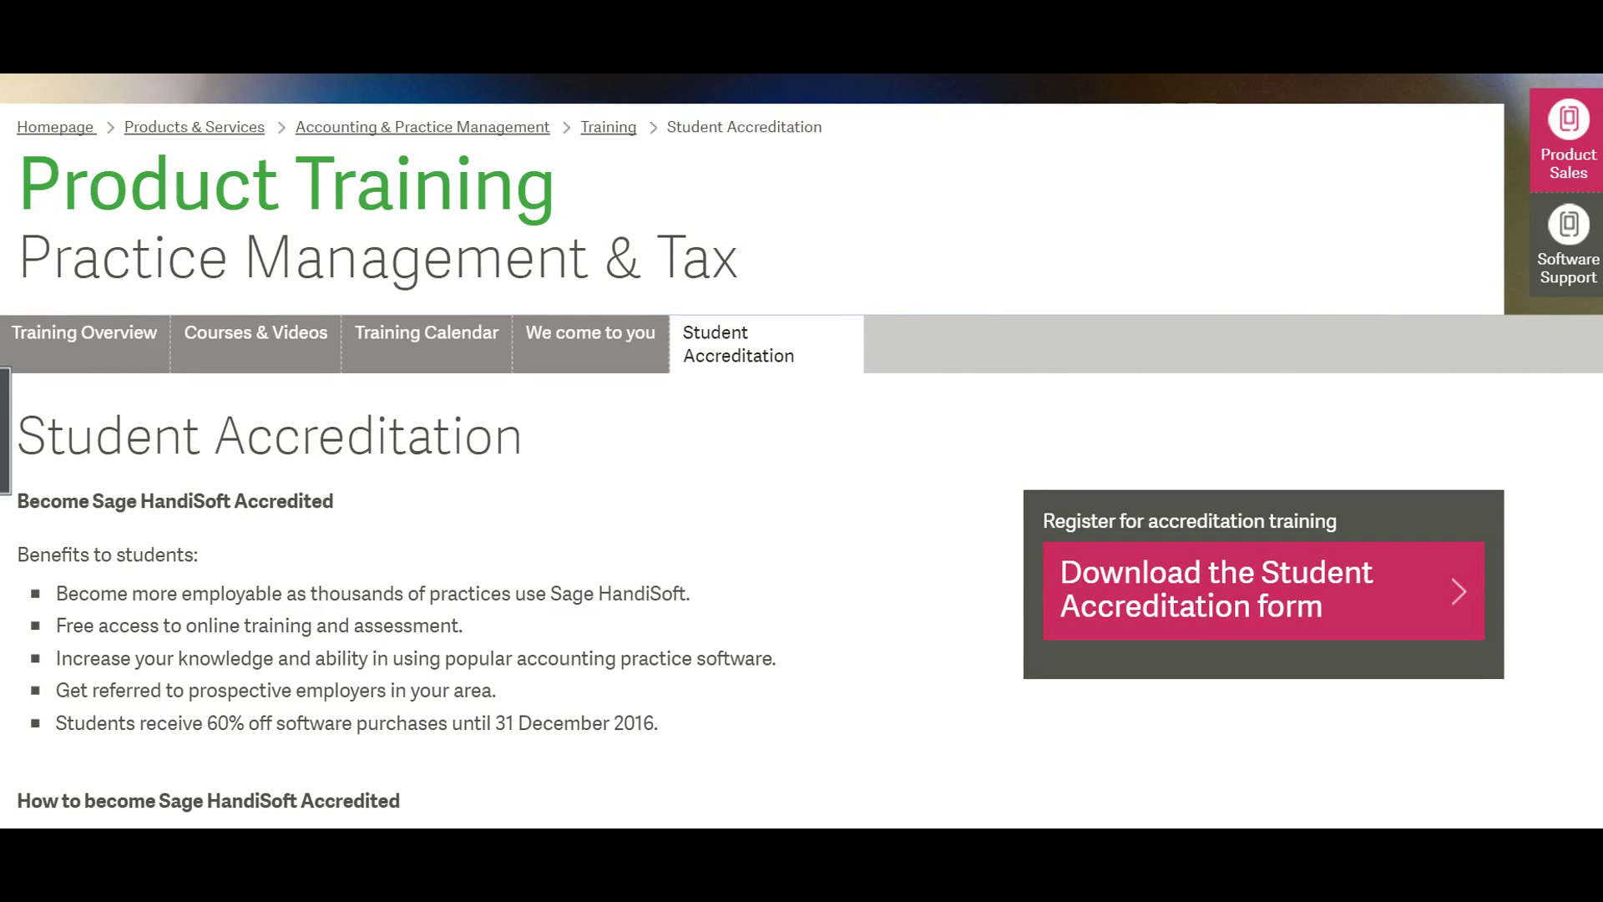
- Scroll to the end of the Student Accreditation page, then return to the HandiTax 2016 client screen
scroll(117, 756, down, 3)
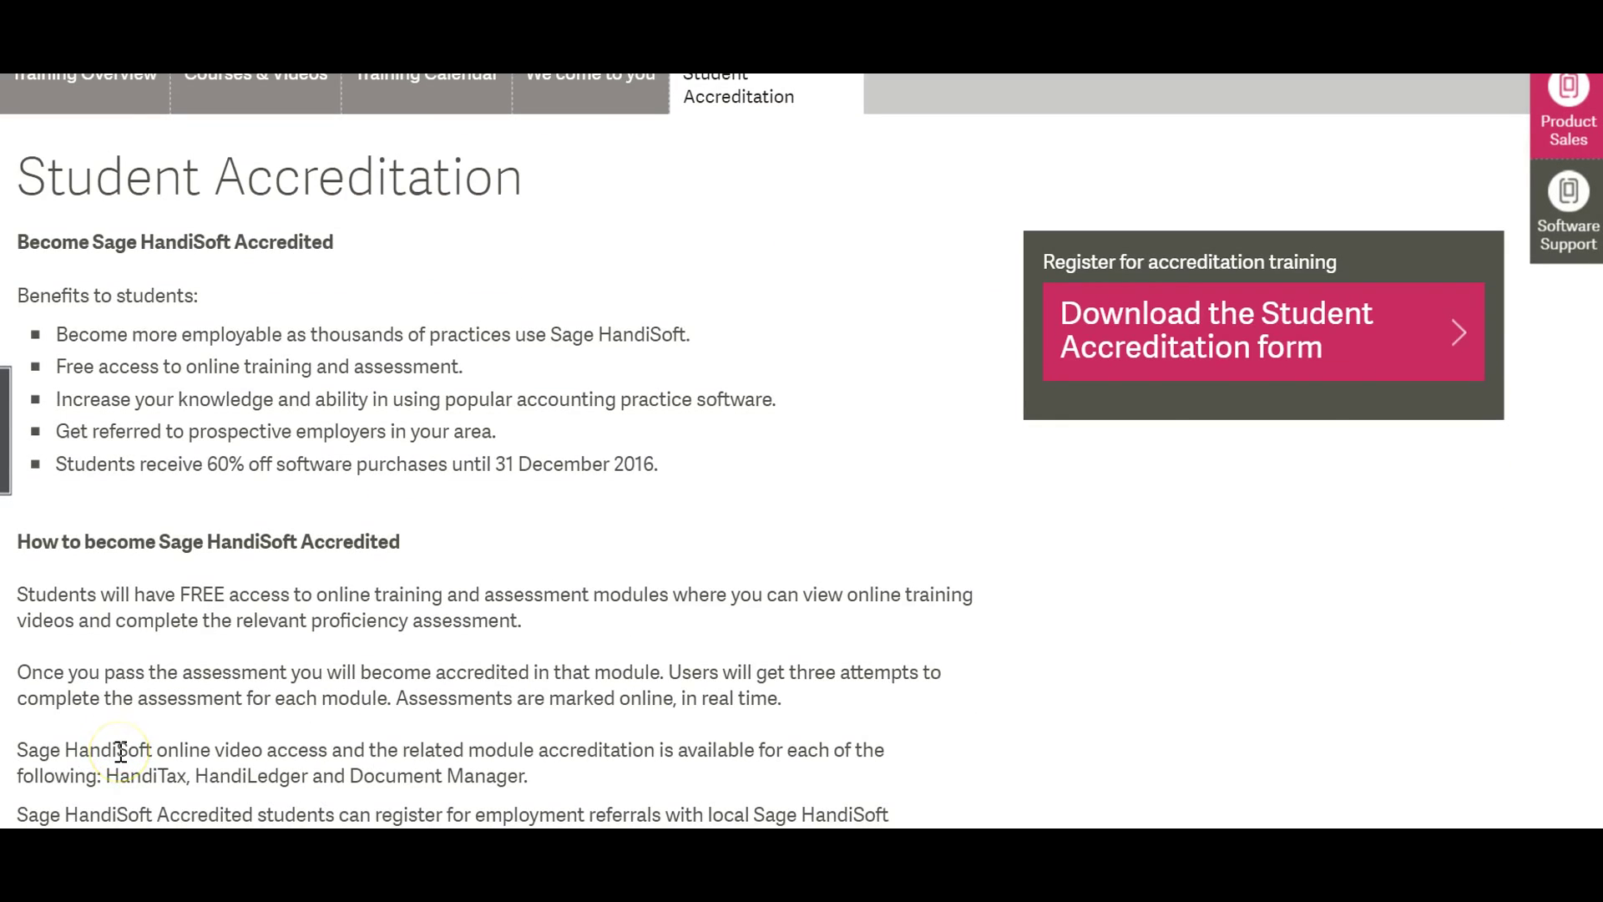
scroll(121, 751, down, 3)
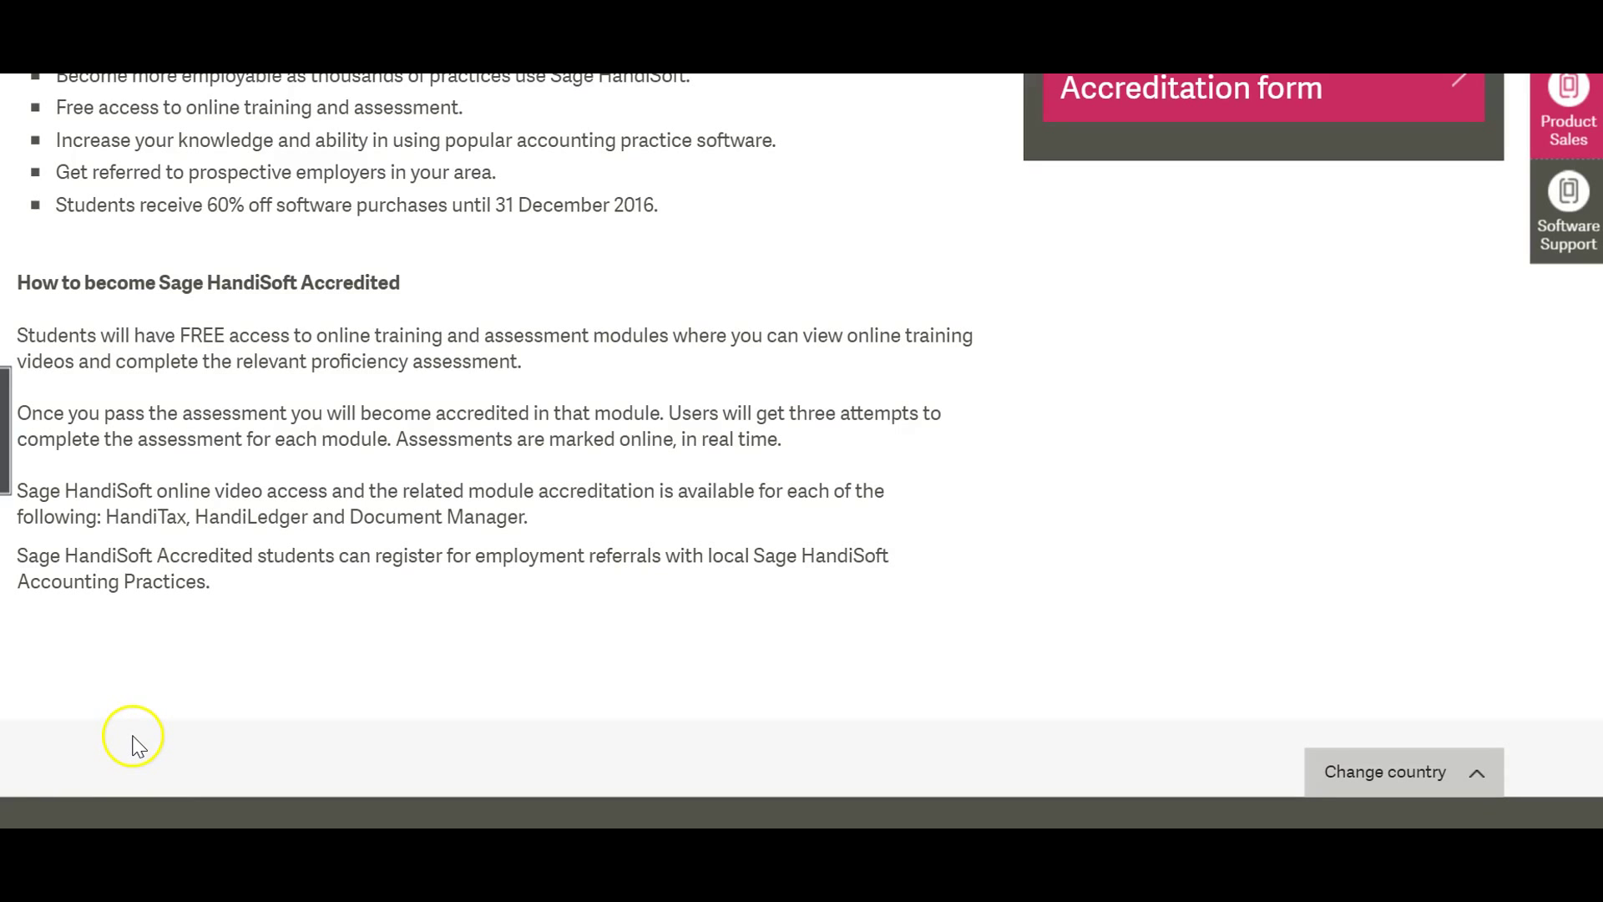
scroll(138, 746, down, 2)
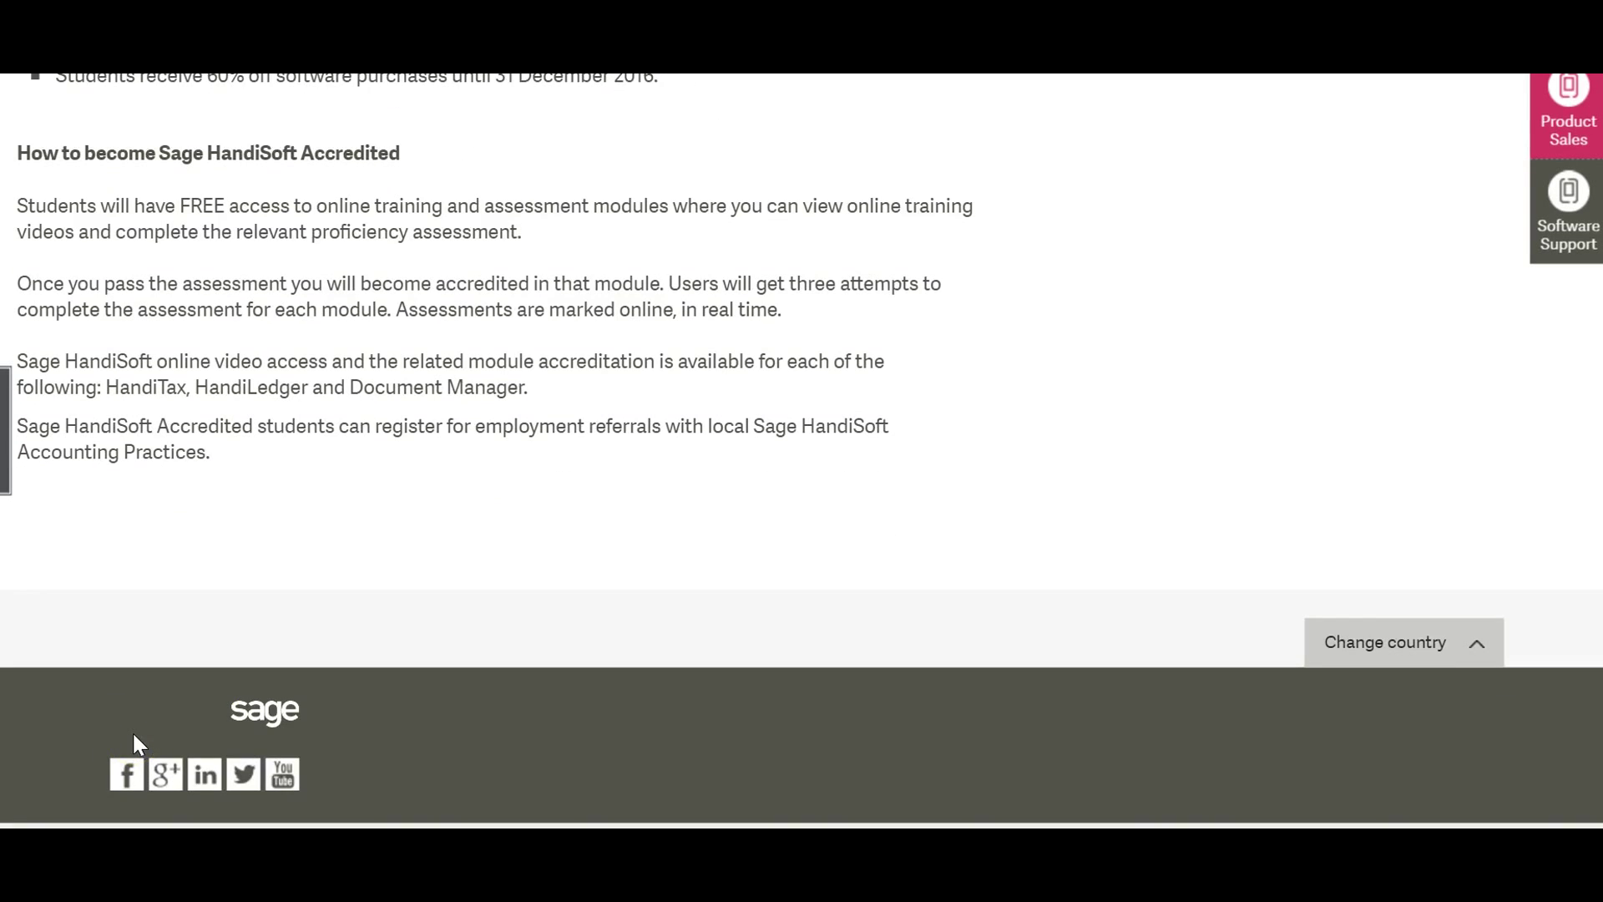
click(138, 749)
click(127, 775)
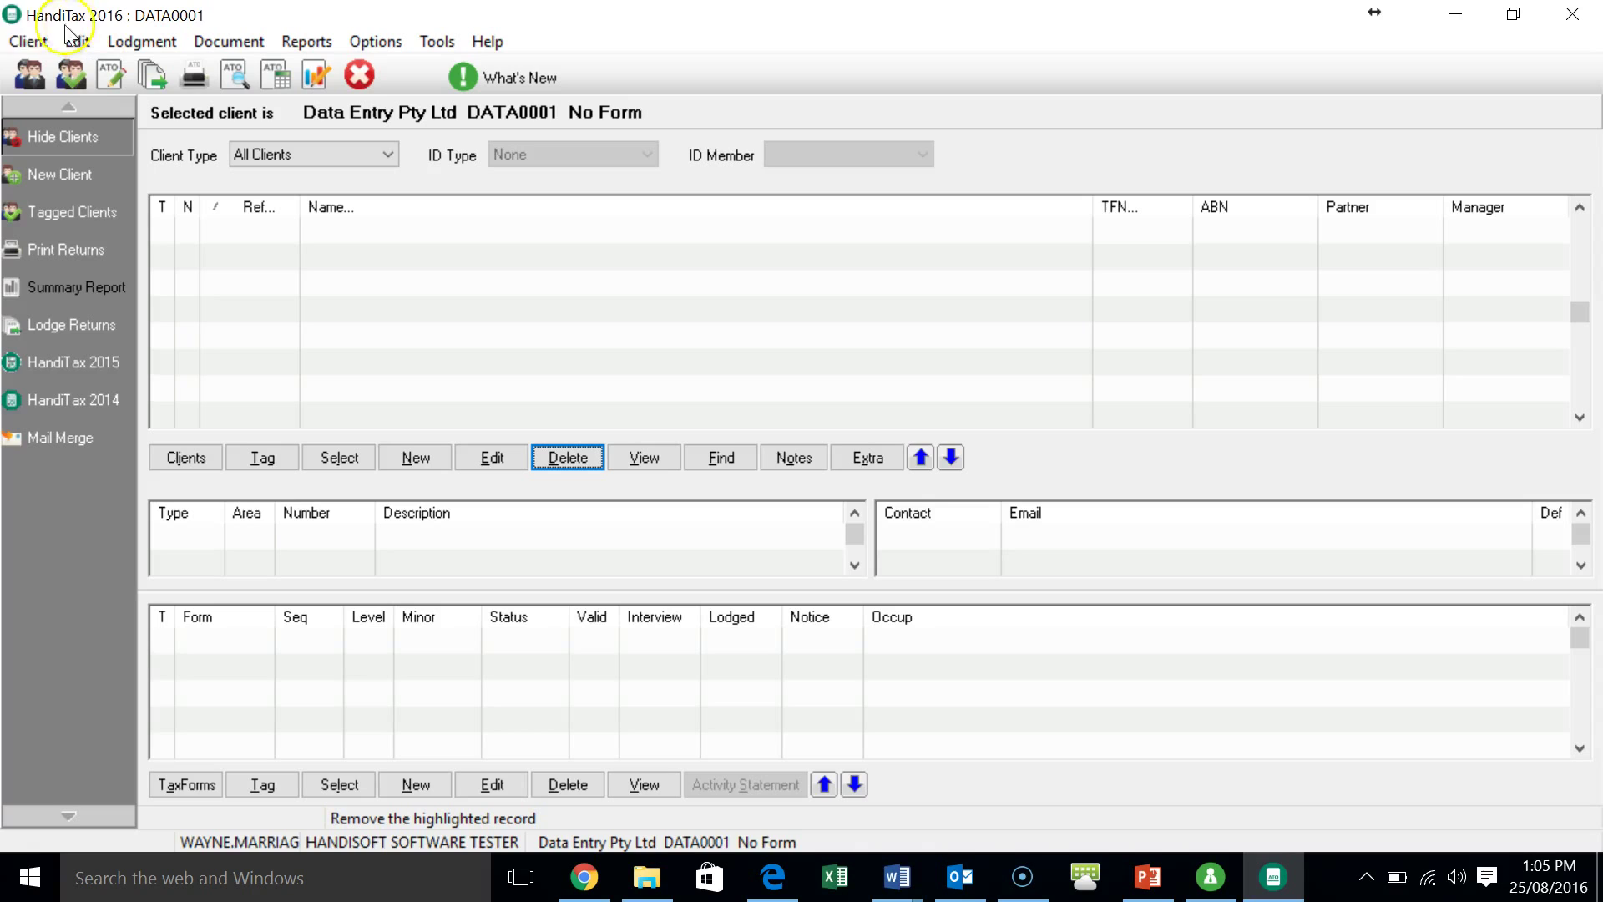
- Show the Client menu's commands in HandiTax 2016
click(20, 43)
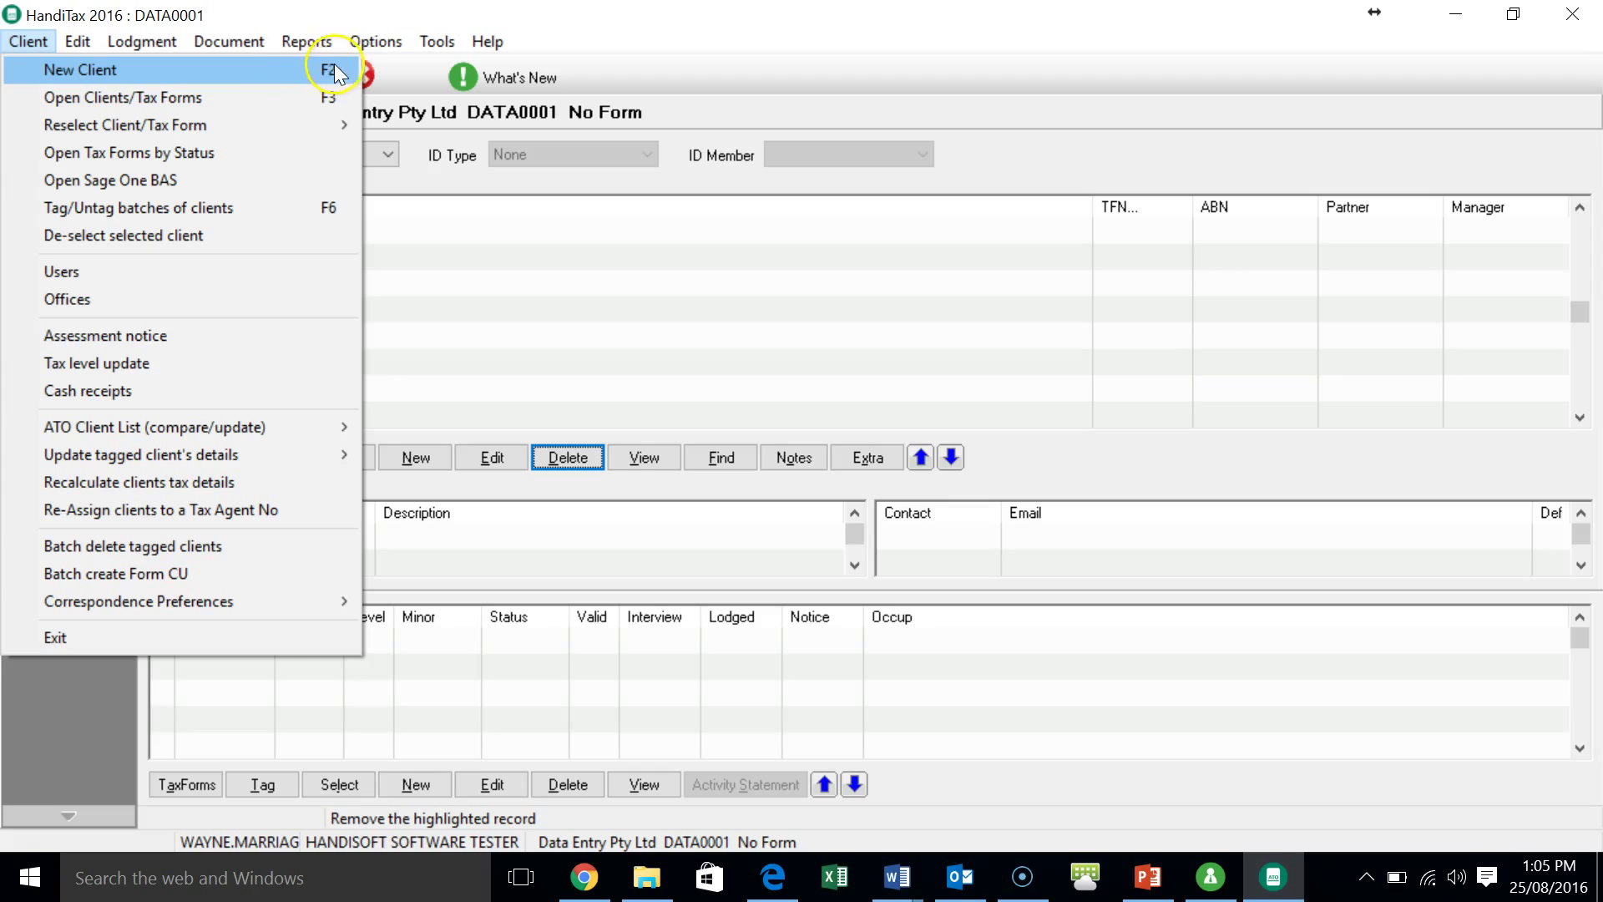
- Create a new individual (I) client, entering the surname, title Mr and first name
click(254, 67)
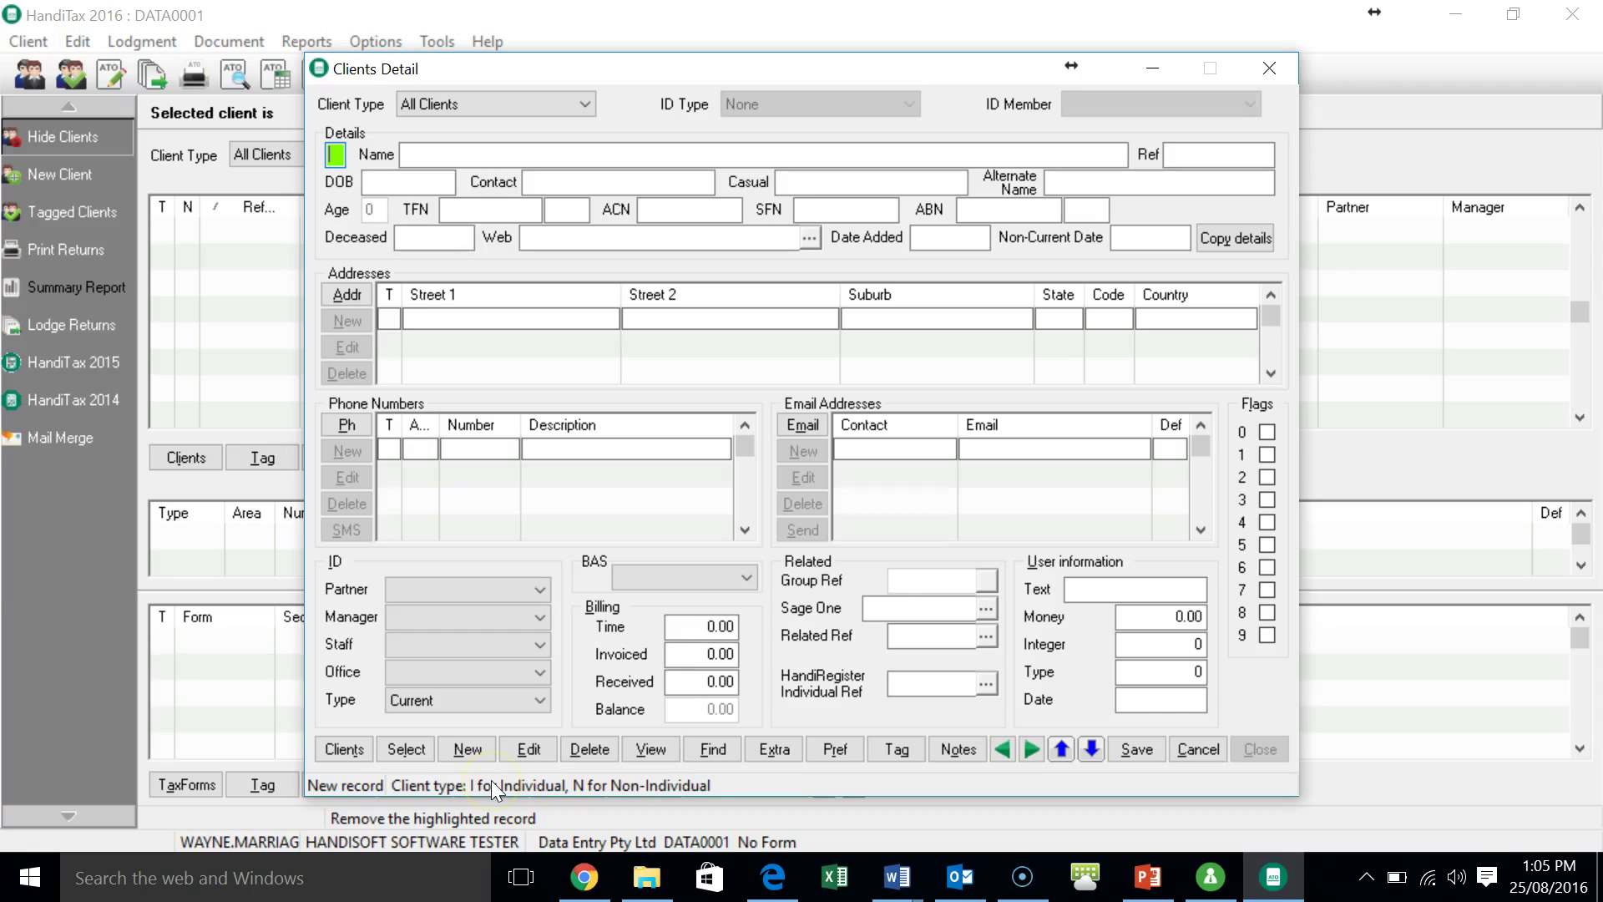
text(I)
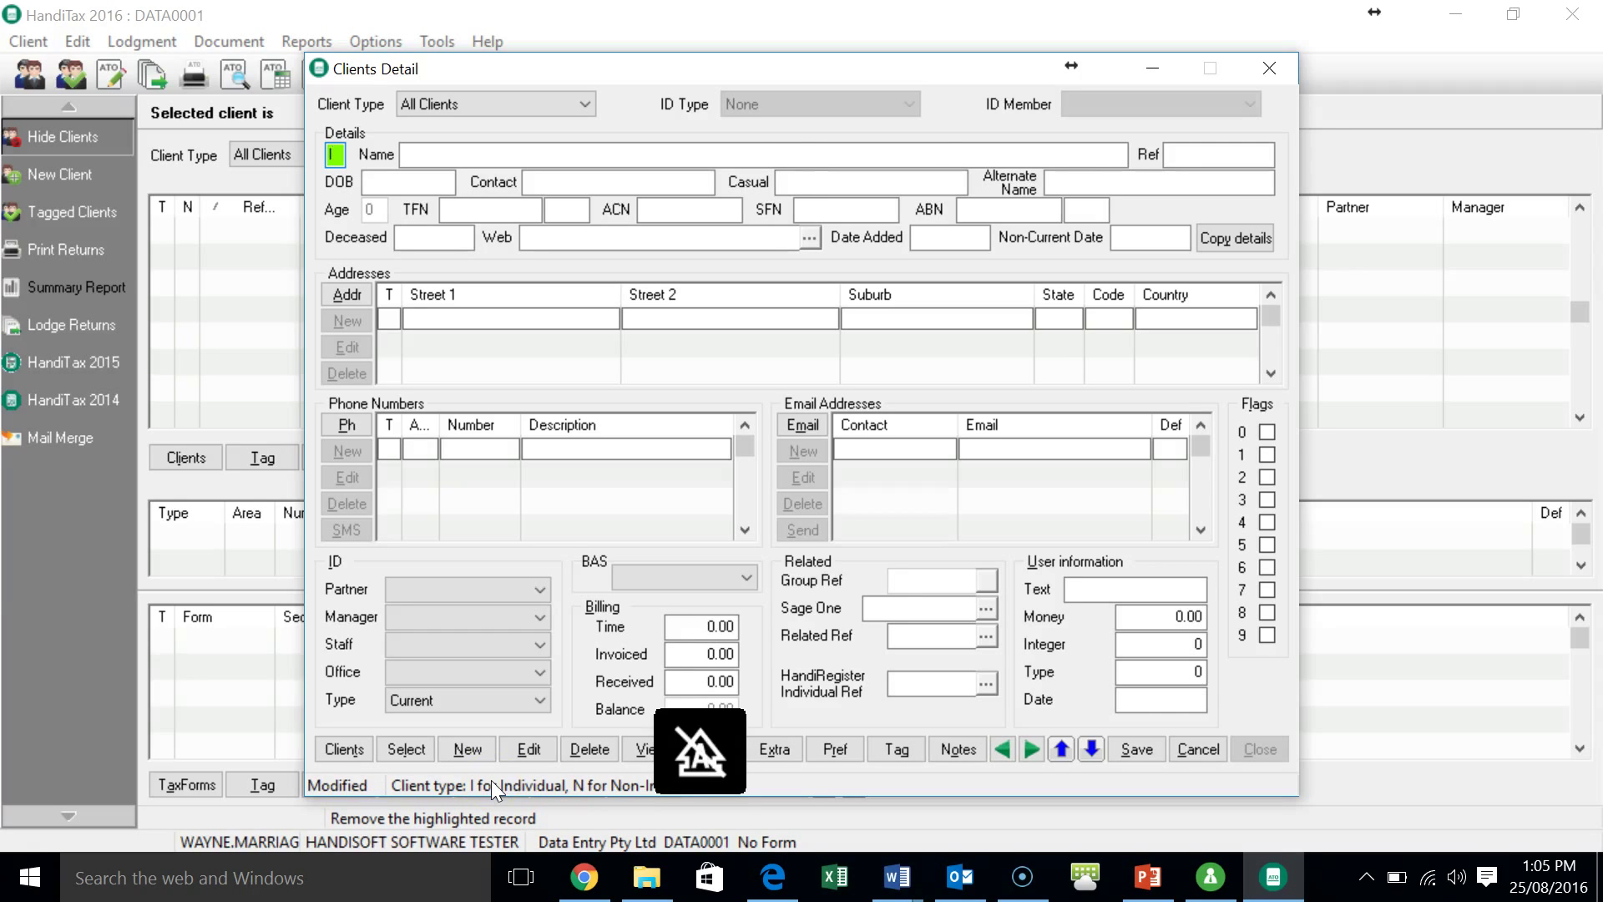
key(Tab)
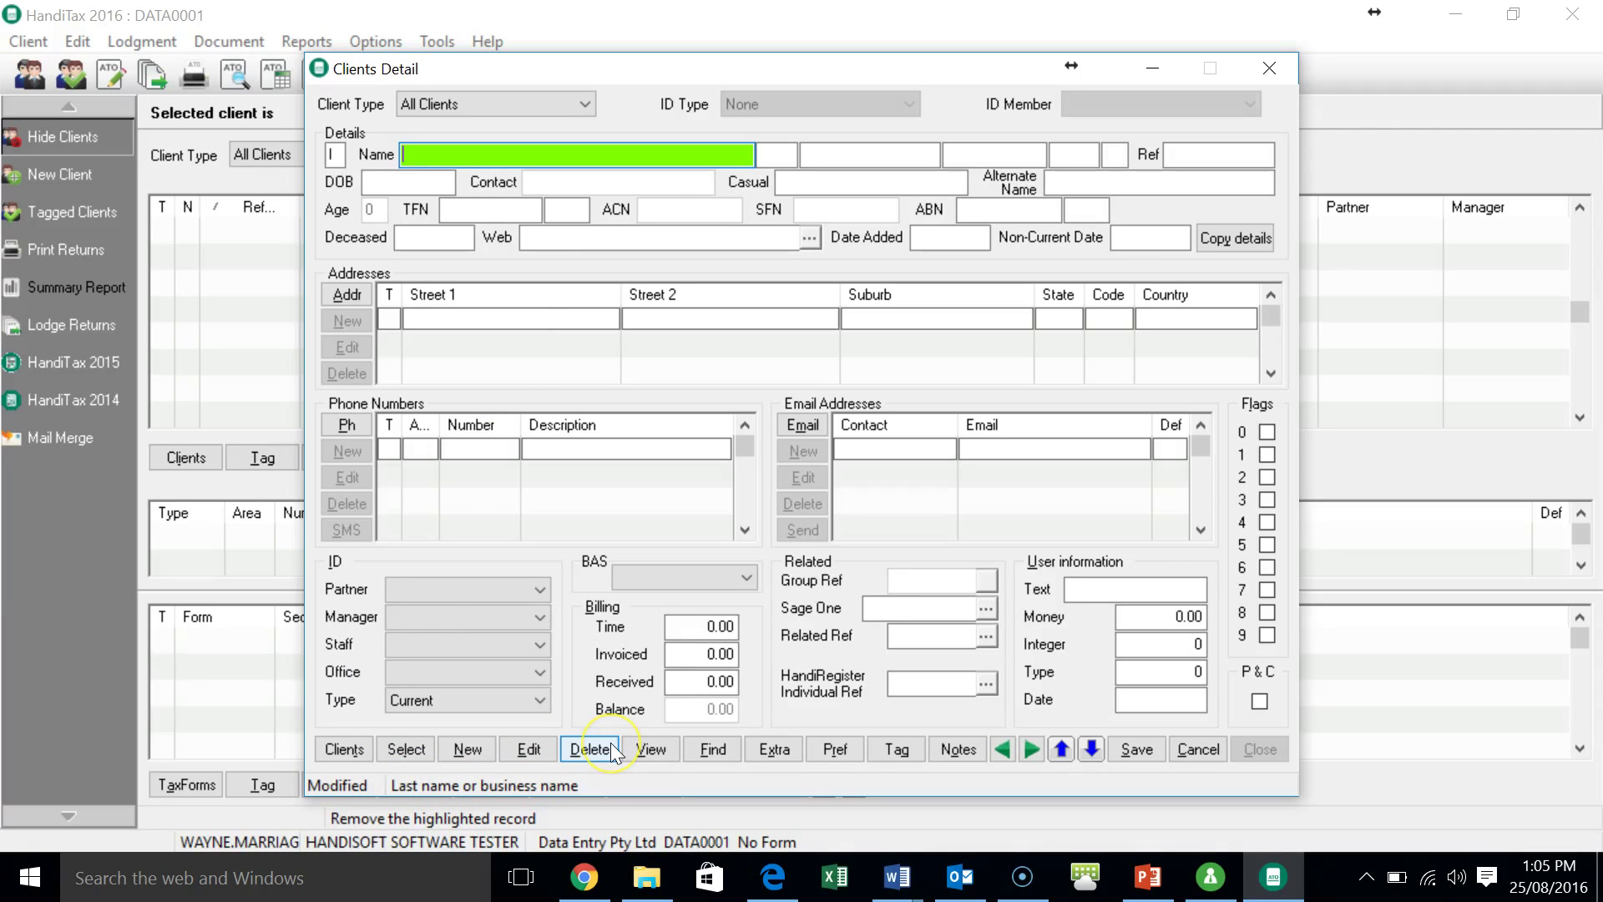
key(Tab)
key(Tab)
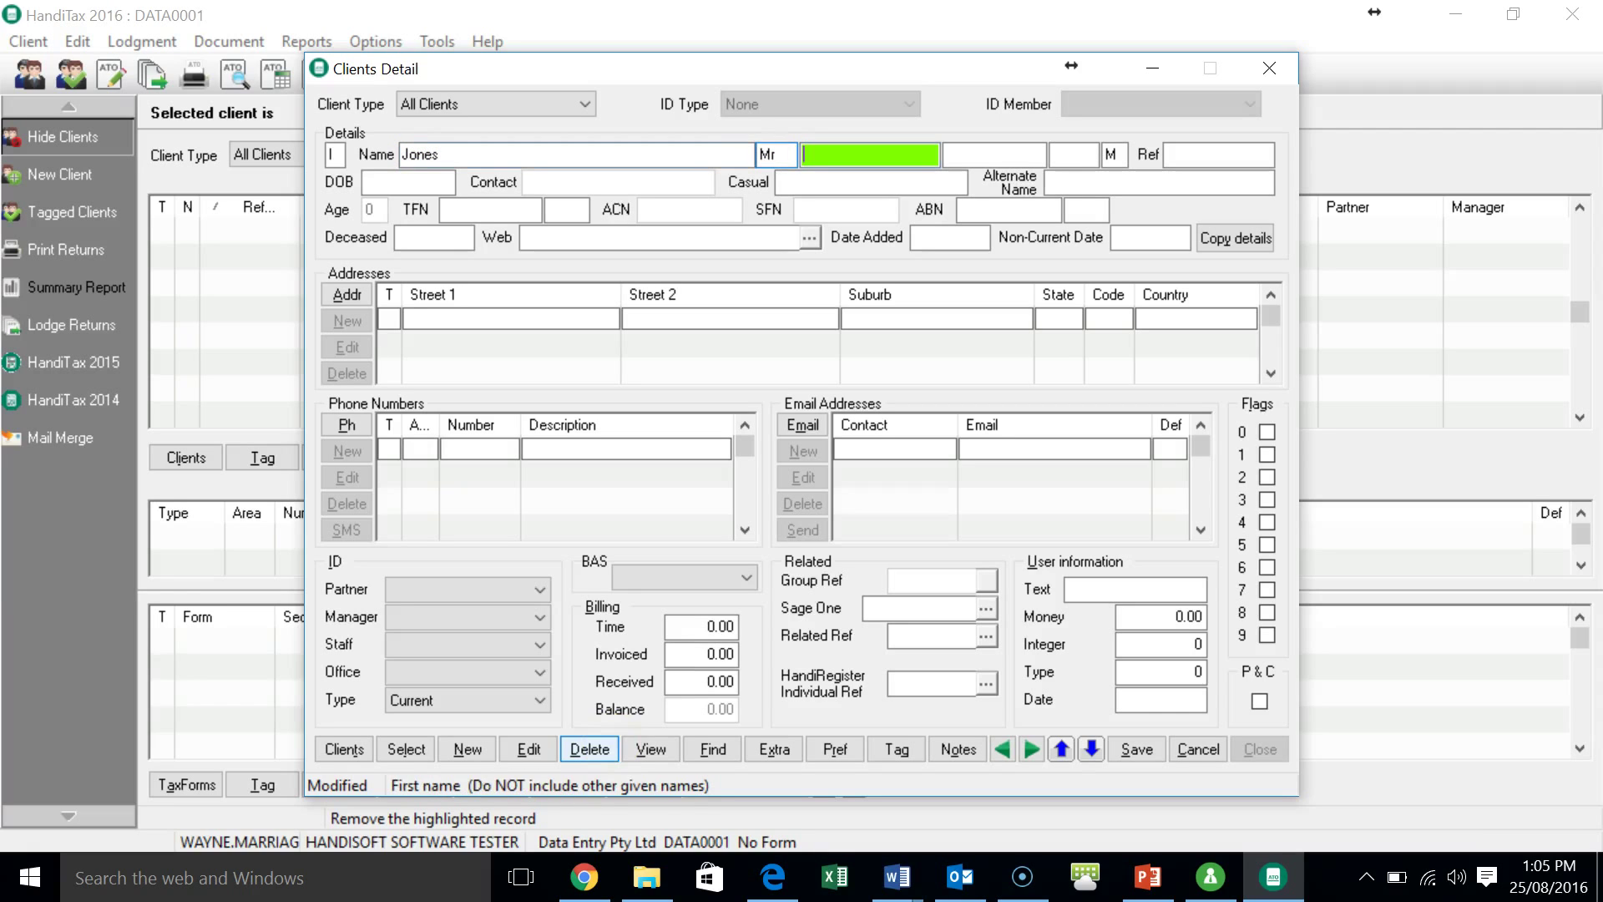
key(Tab)
key(Tab)
key(Tab)
key(Tab)
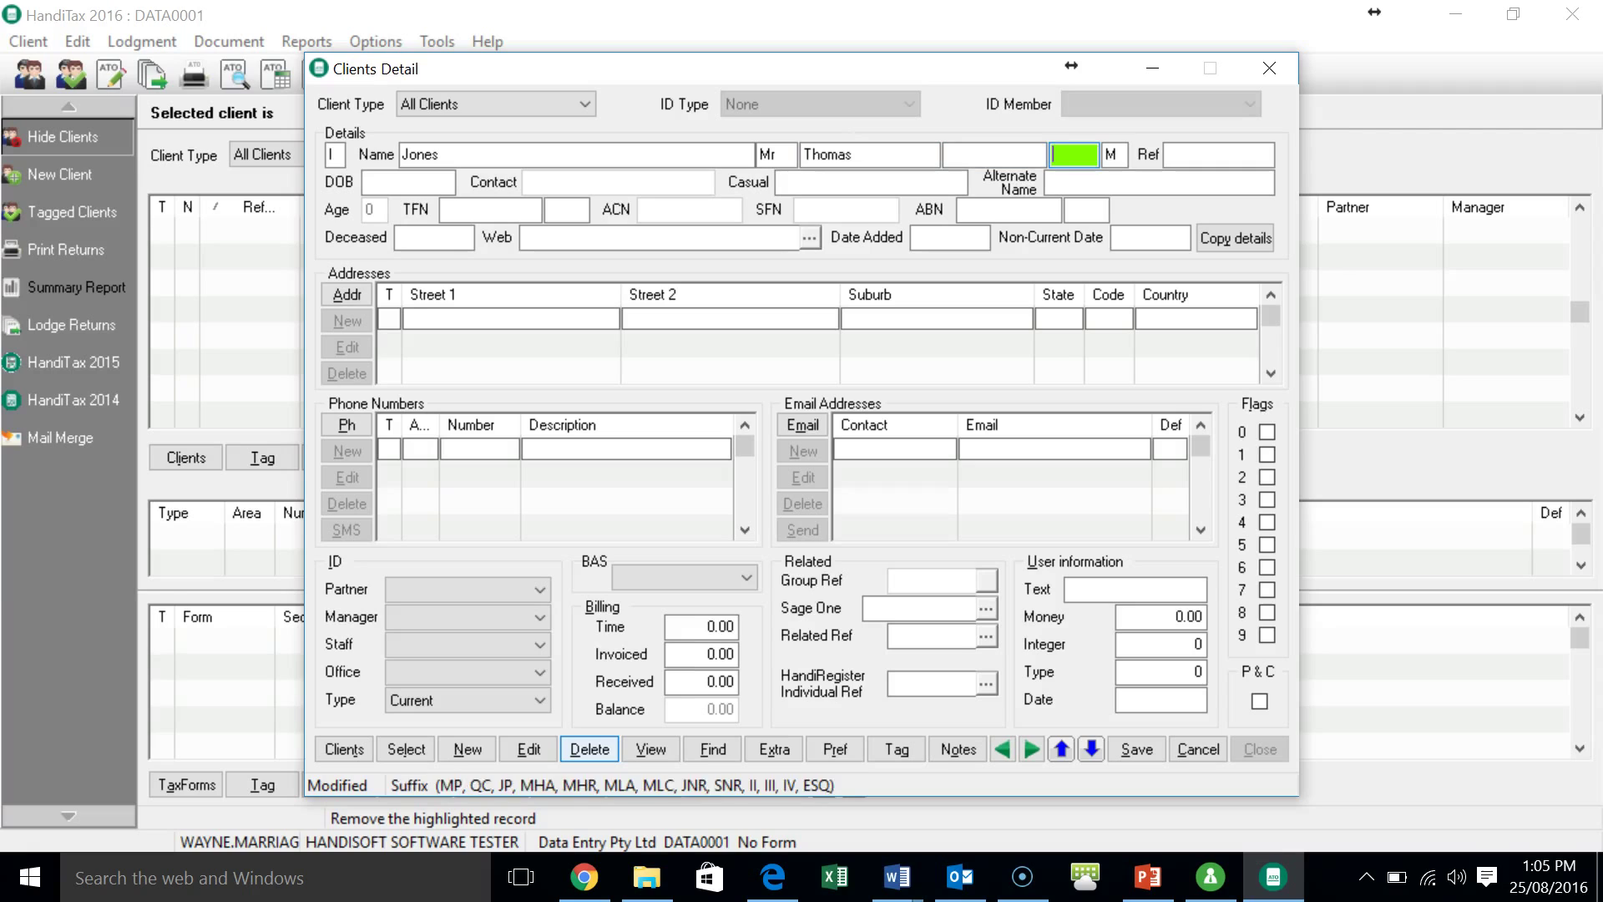
key(Tab)
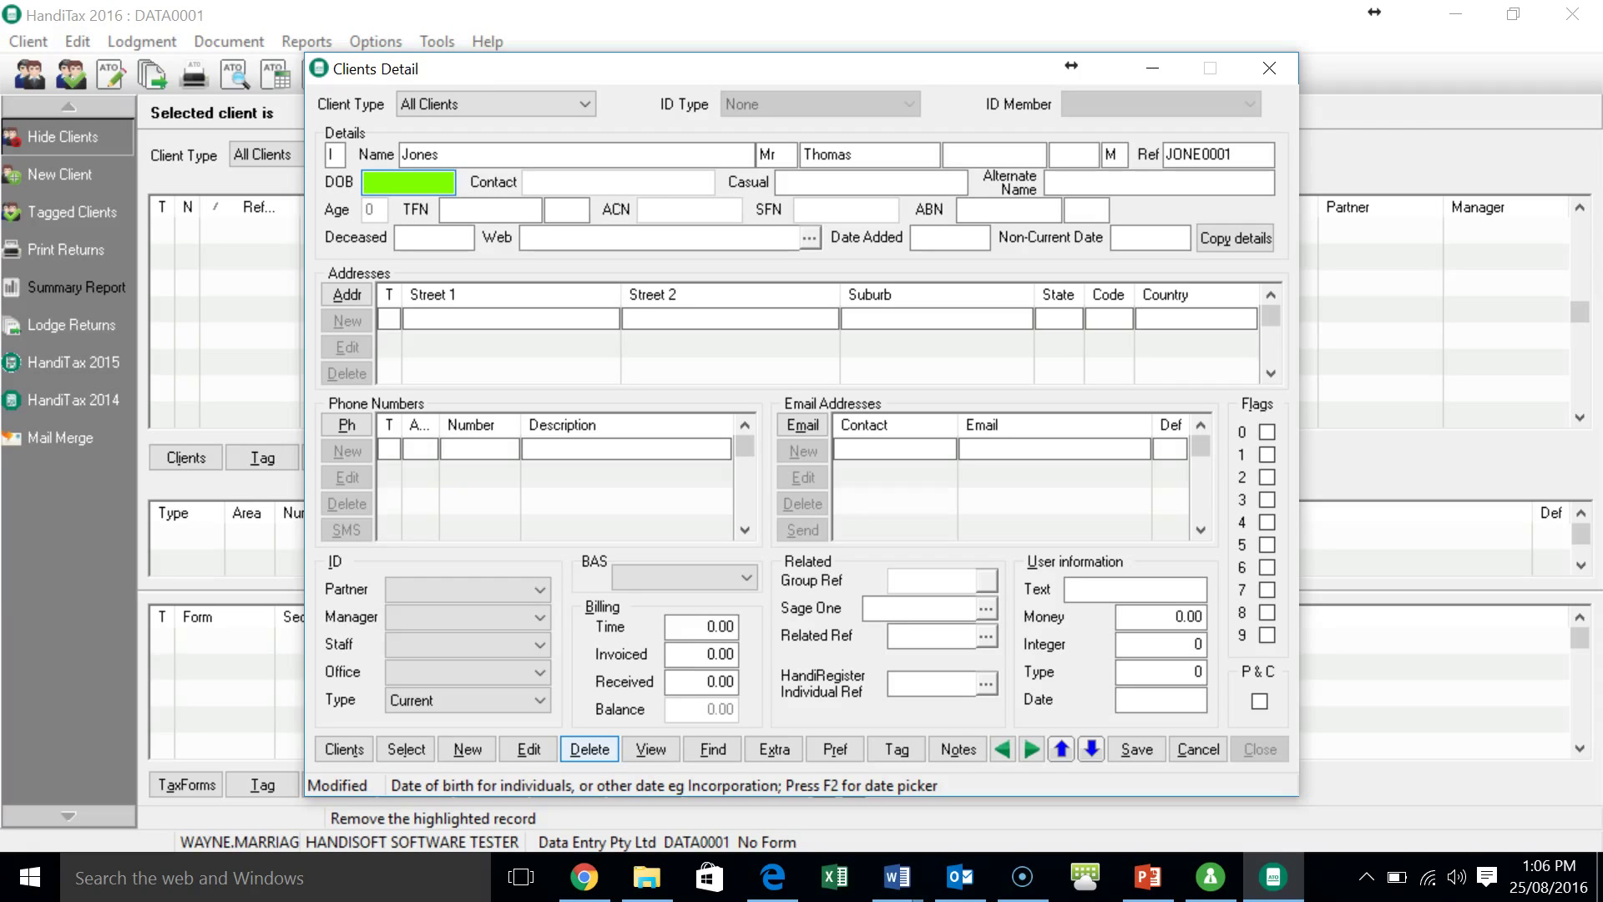
- Enter the client's date of birth and casual name, skip TFN and ABN, and set Date Added to today
text(11/11/198)
text(0)
key(Tab)
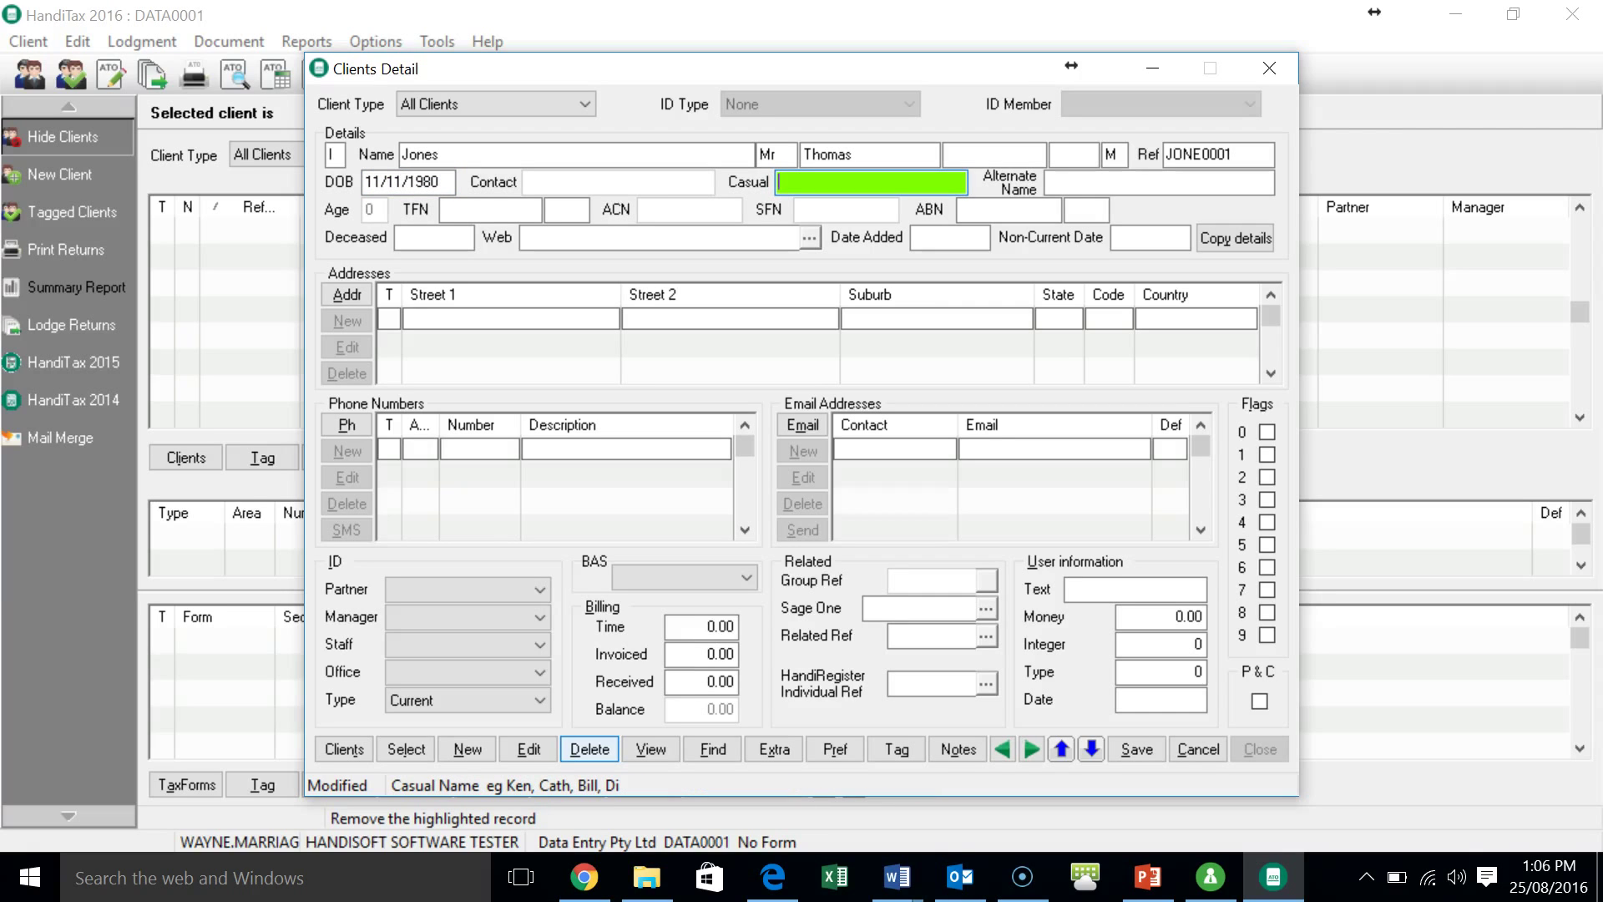
text(Tom)
key(Tab)
key(Tab)
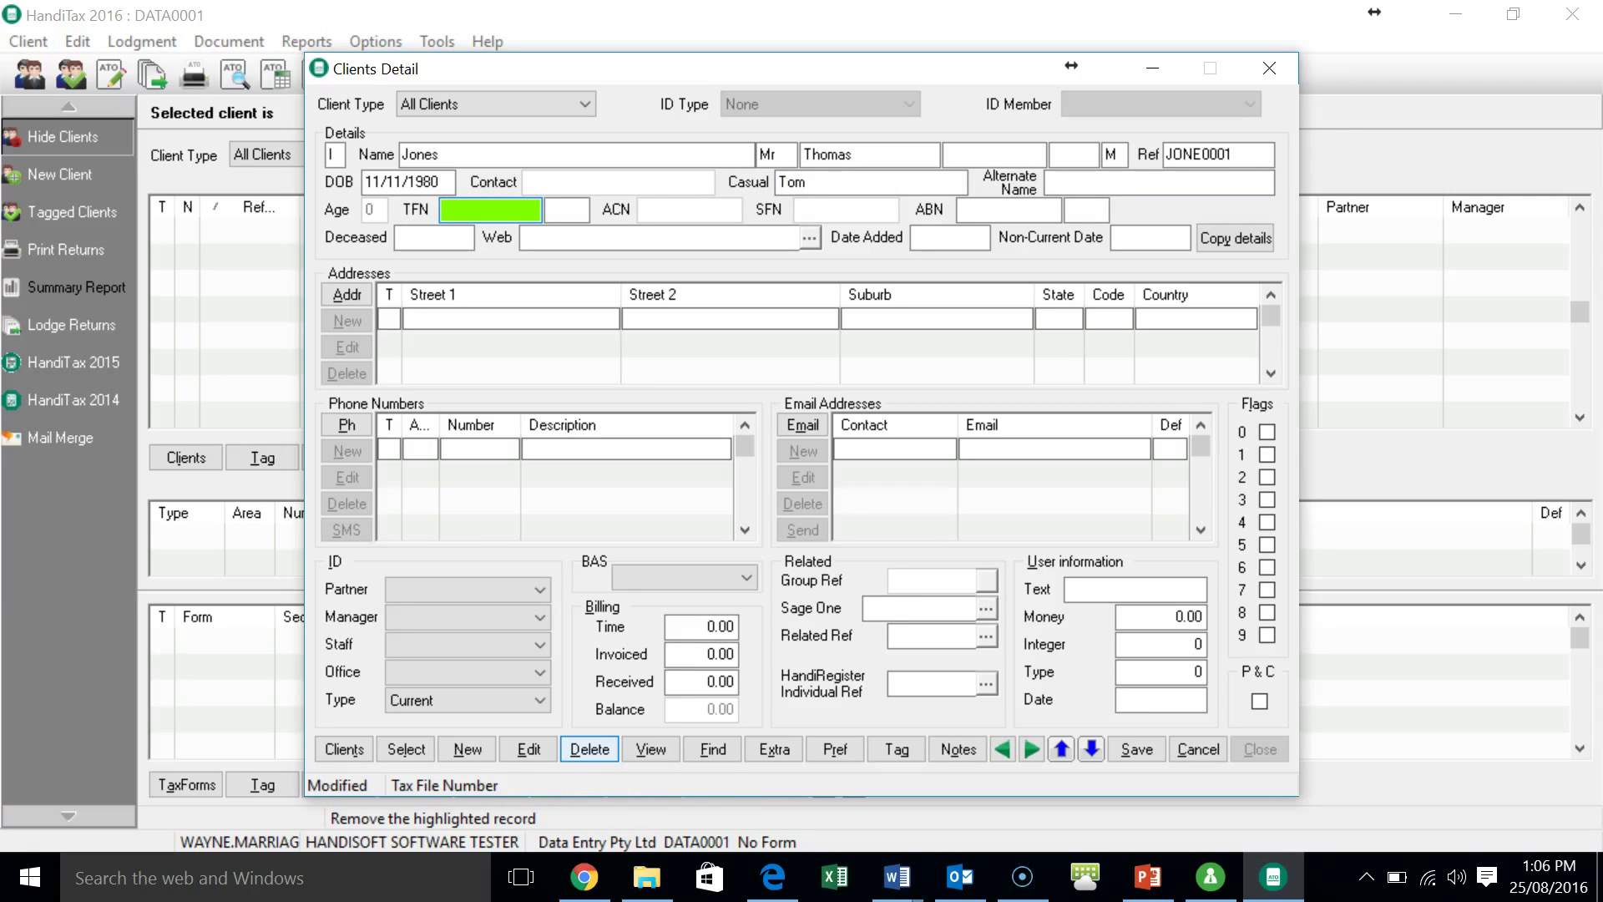
key(Tab)
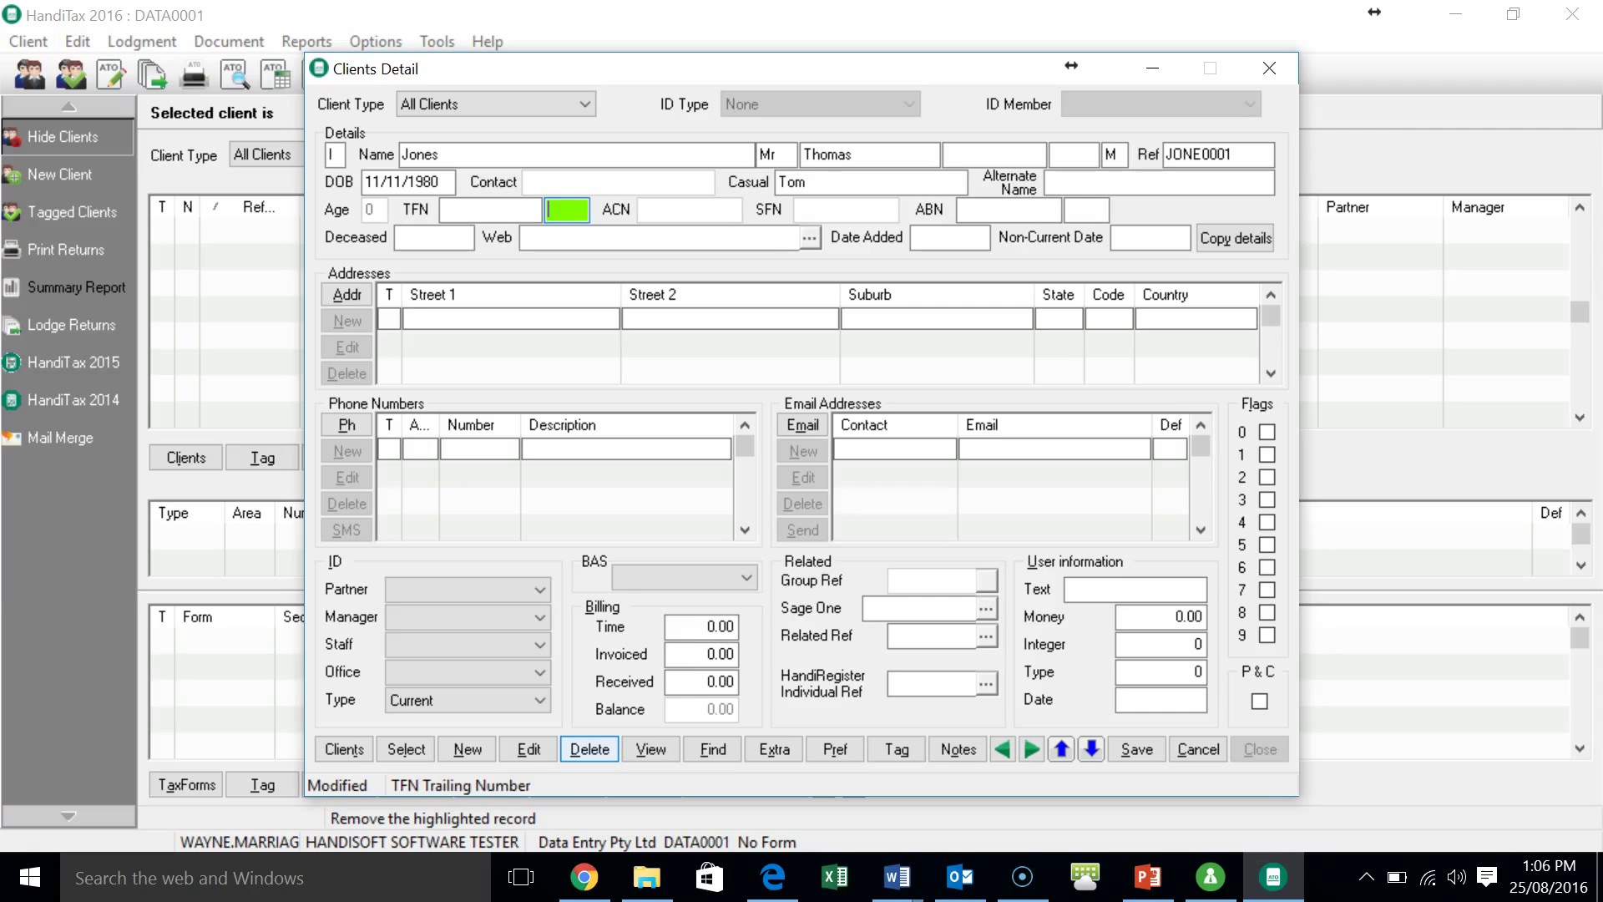
key(Tab)
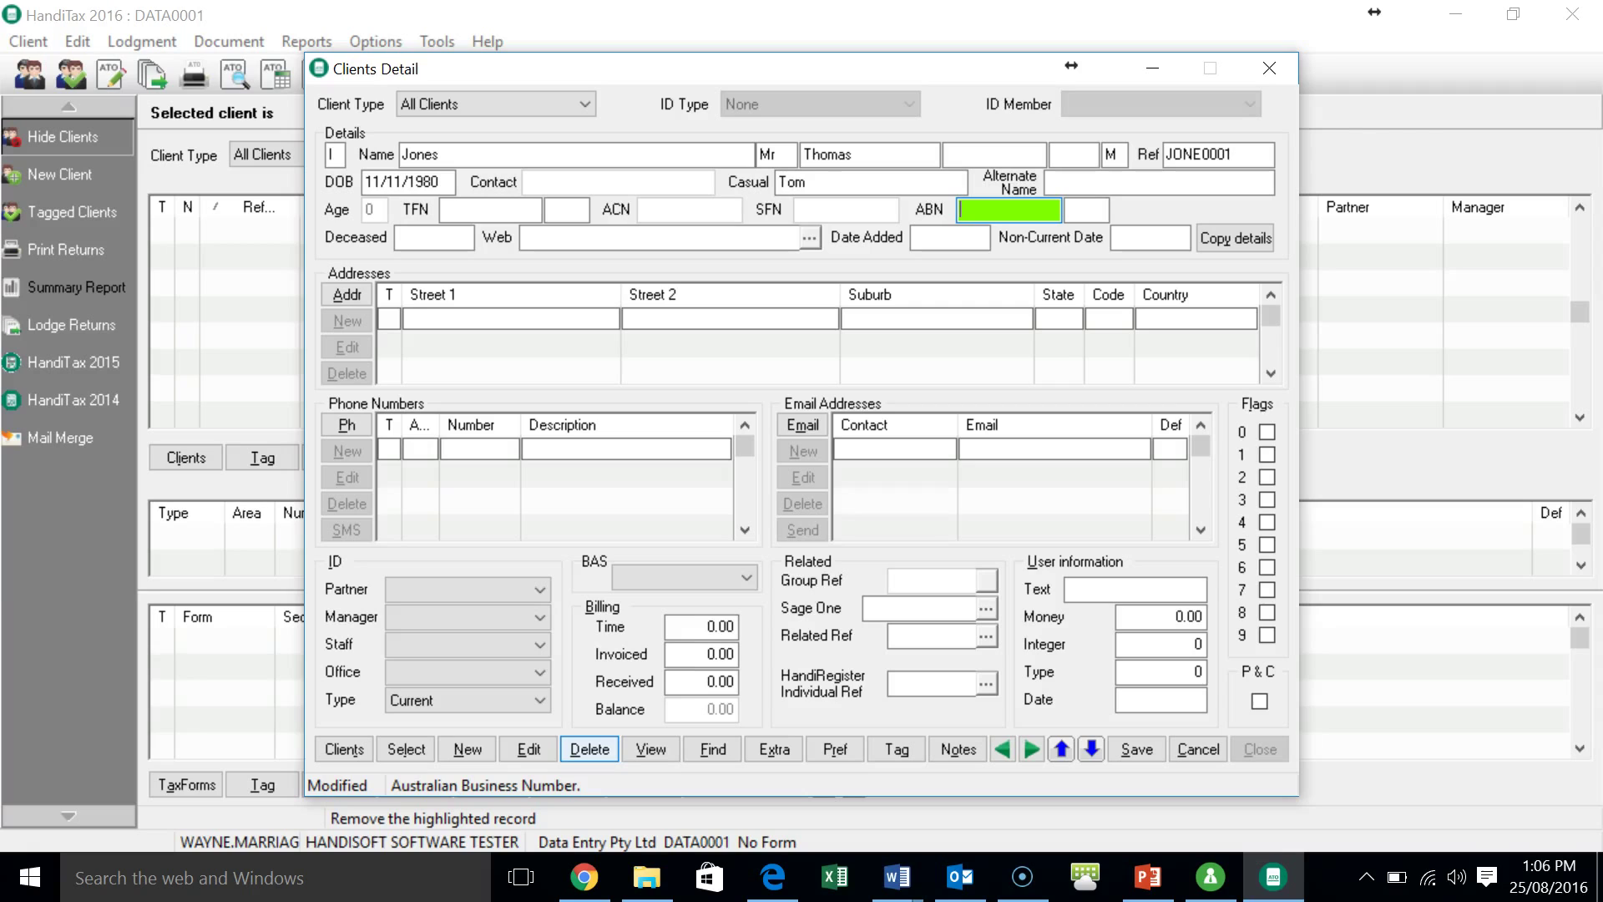
key(Tab)
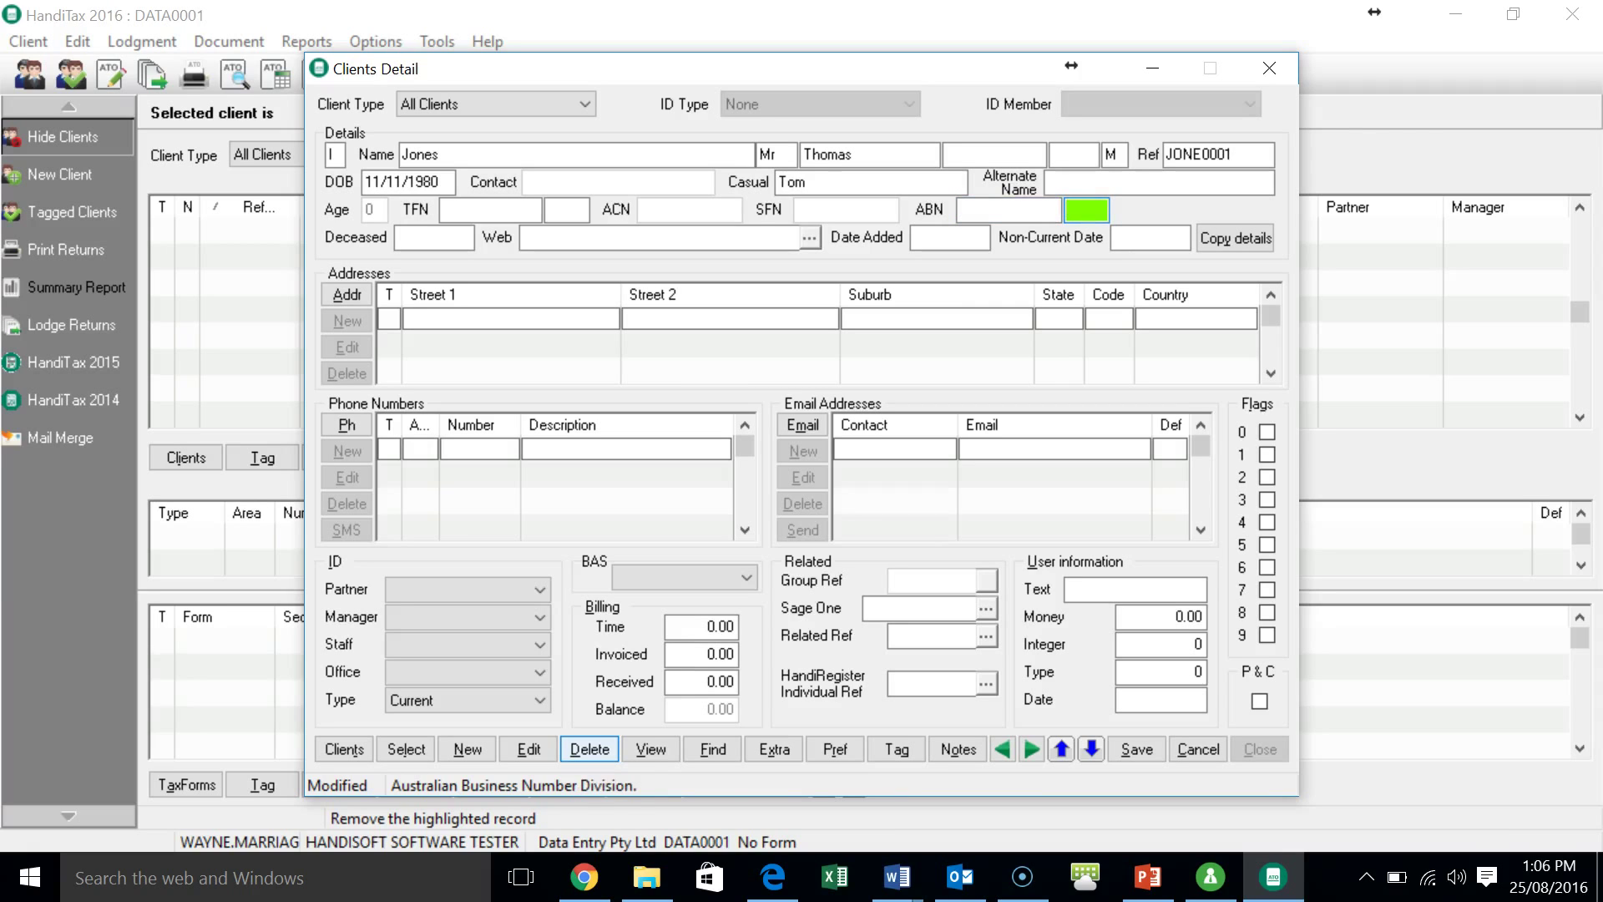
key(Tab)
key(Tab)
key(Tab)
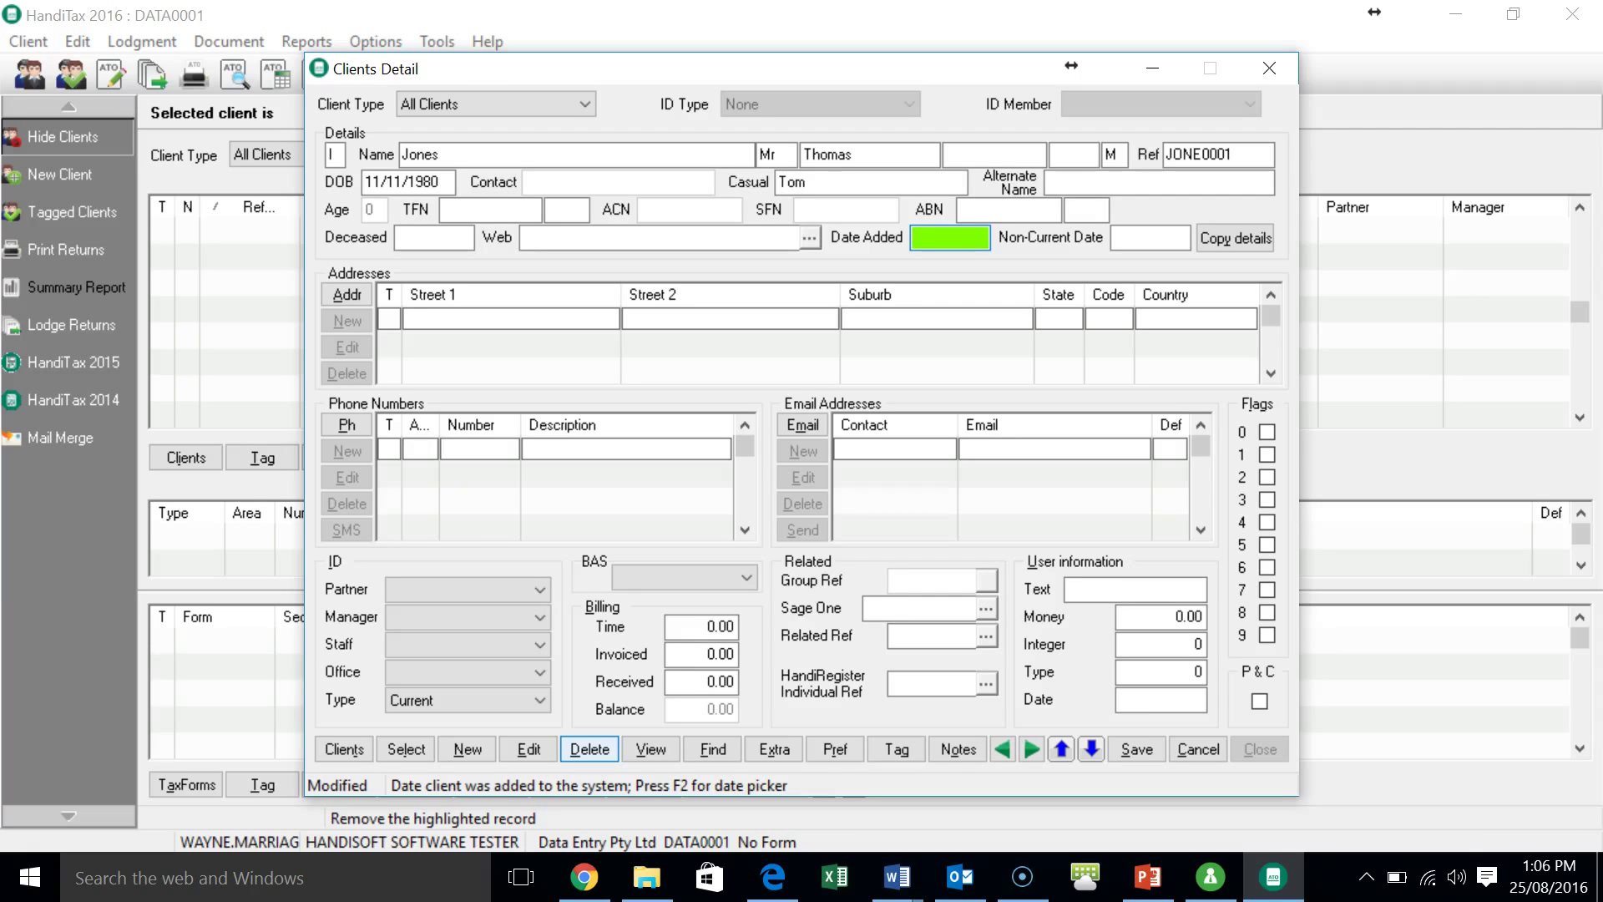
key(t)
key(Tab)
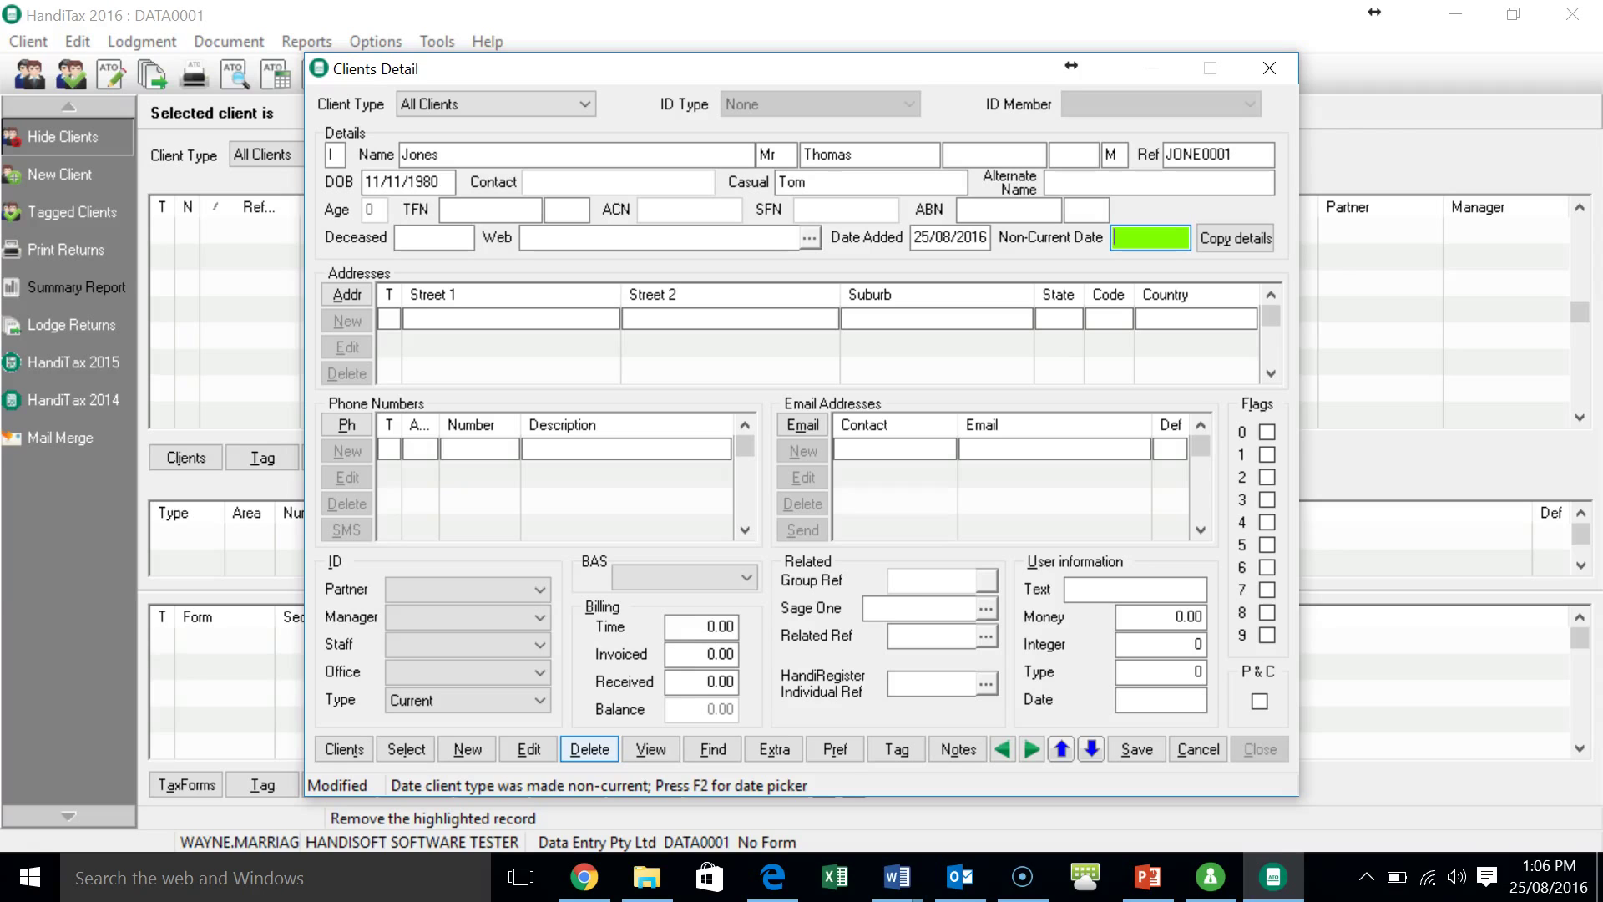
key(Tab)
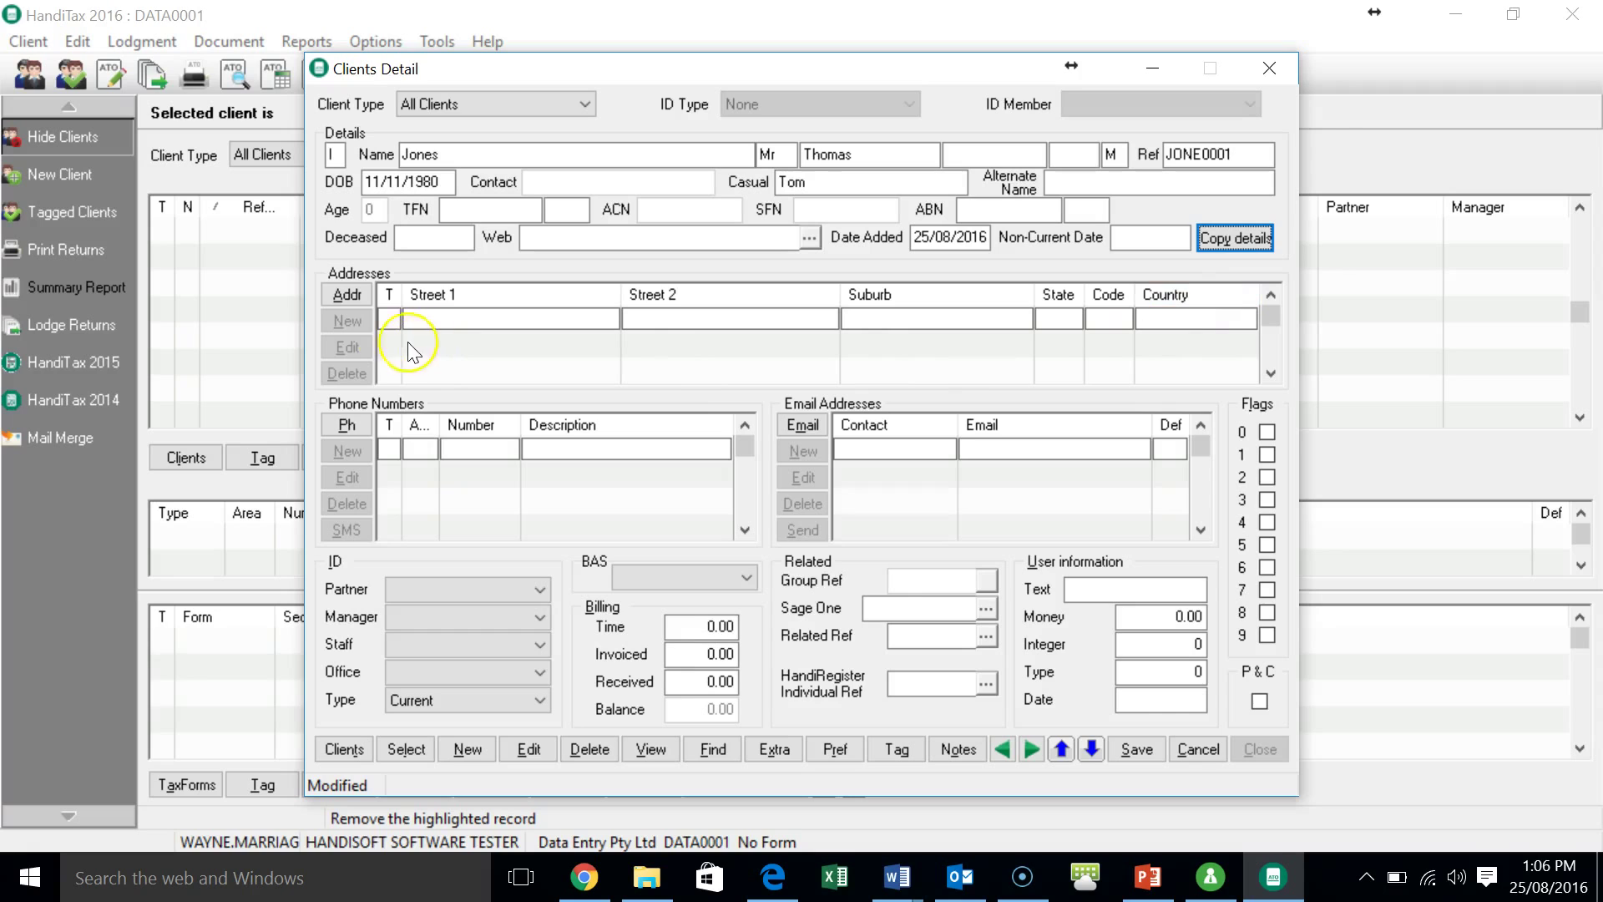
- Add the client's all-use (A) street address with suburb, state and postcode, and save the record
click(365, 331)
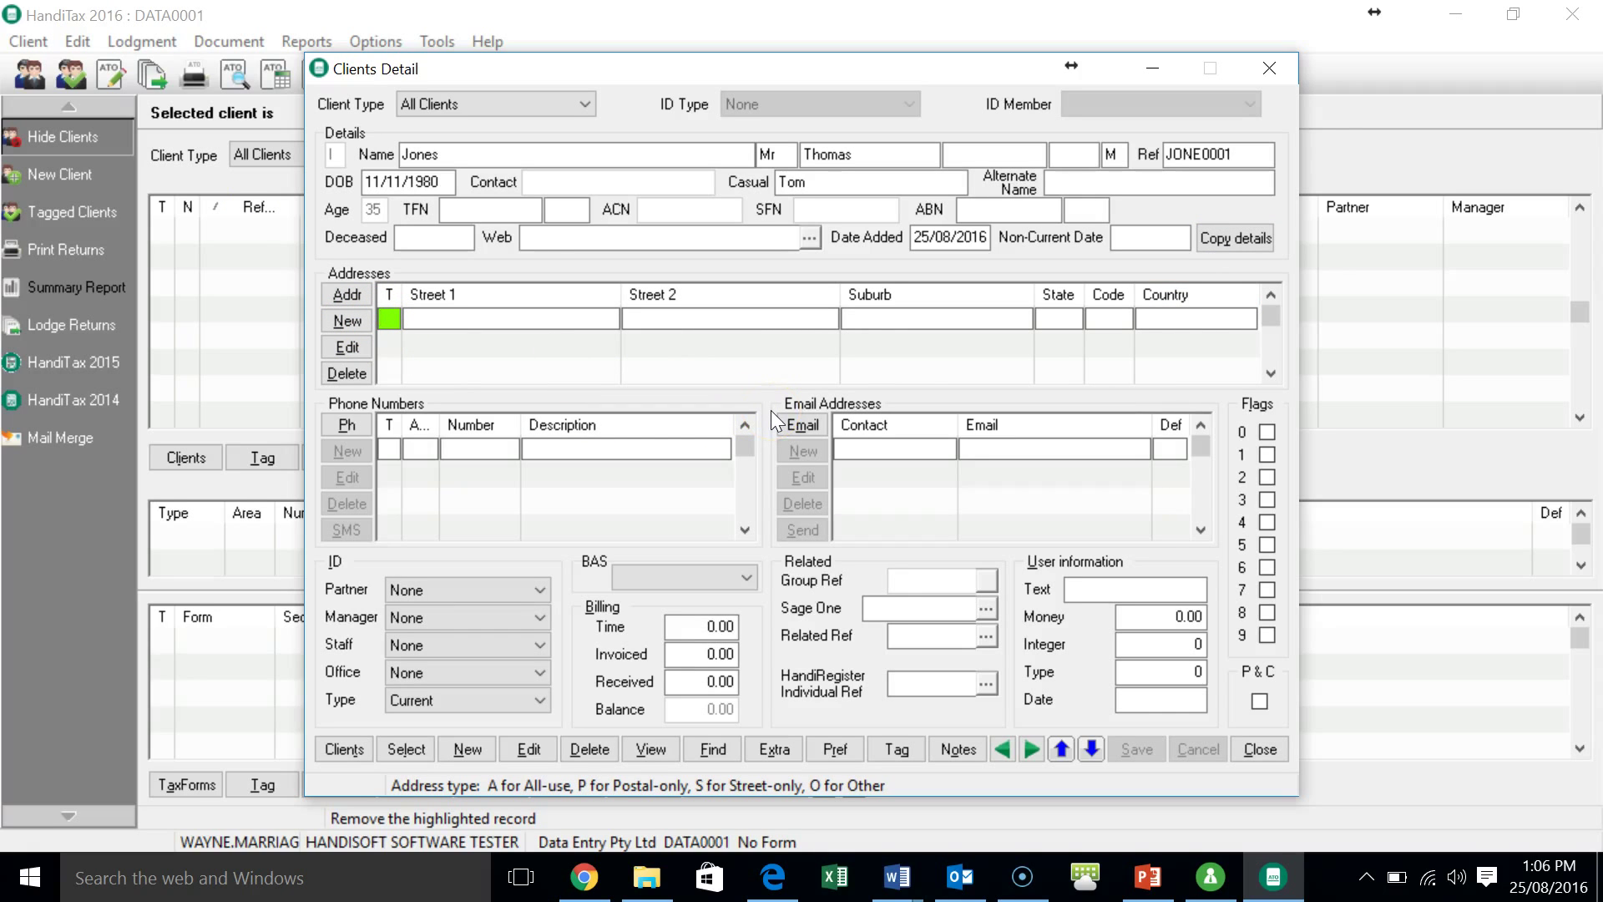
text(A)
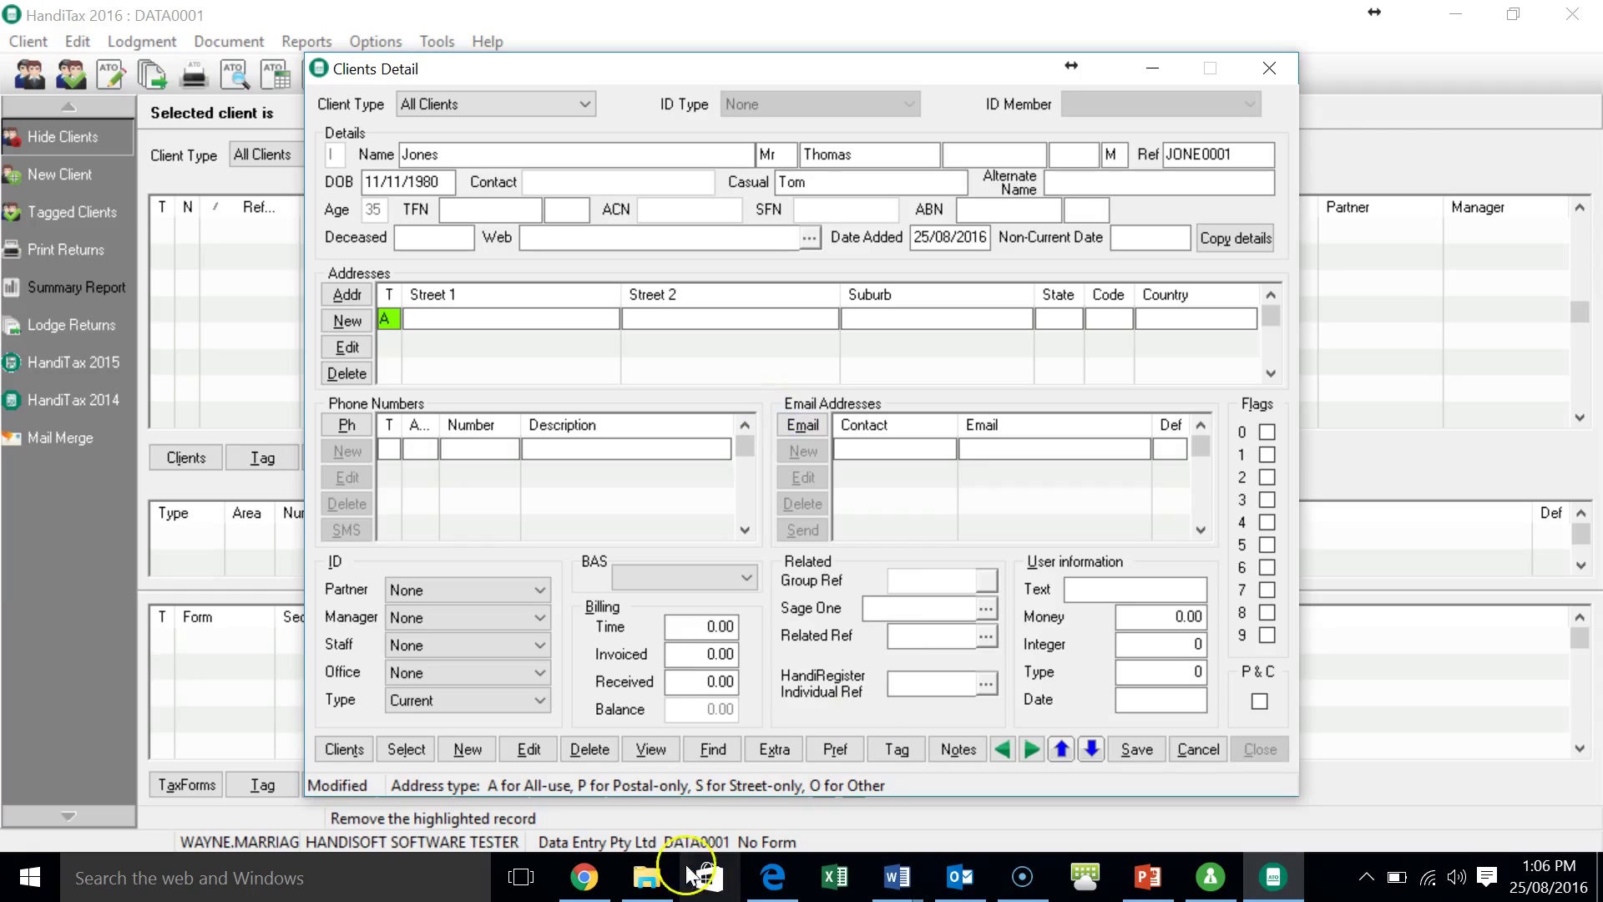
key(Tab)
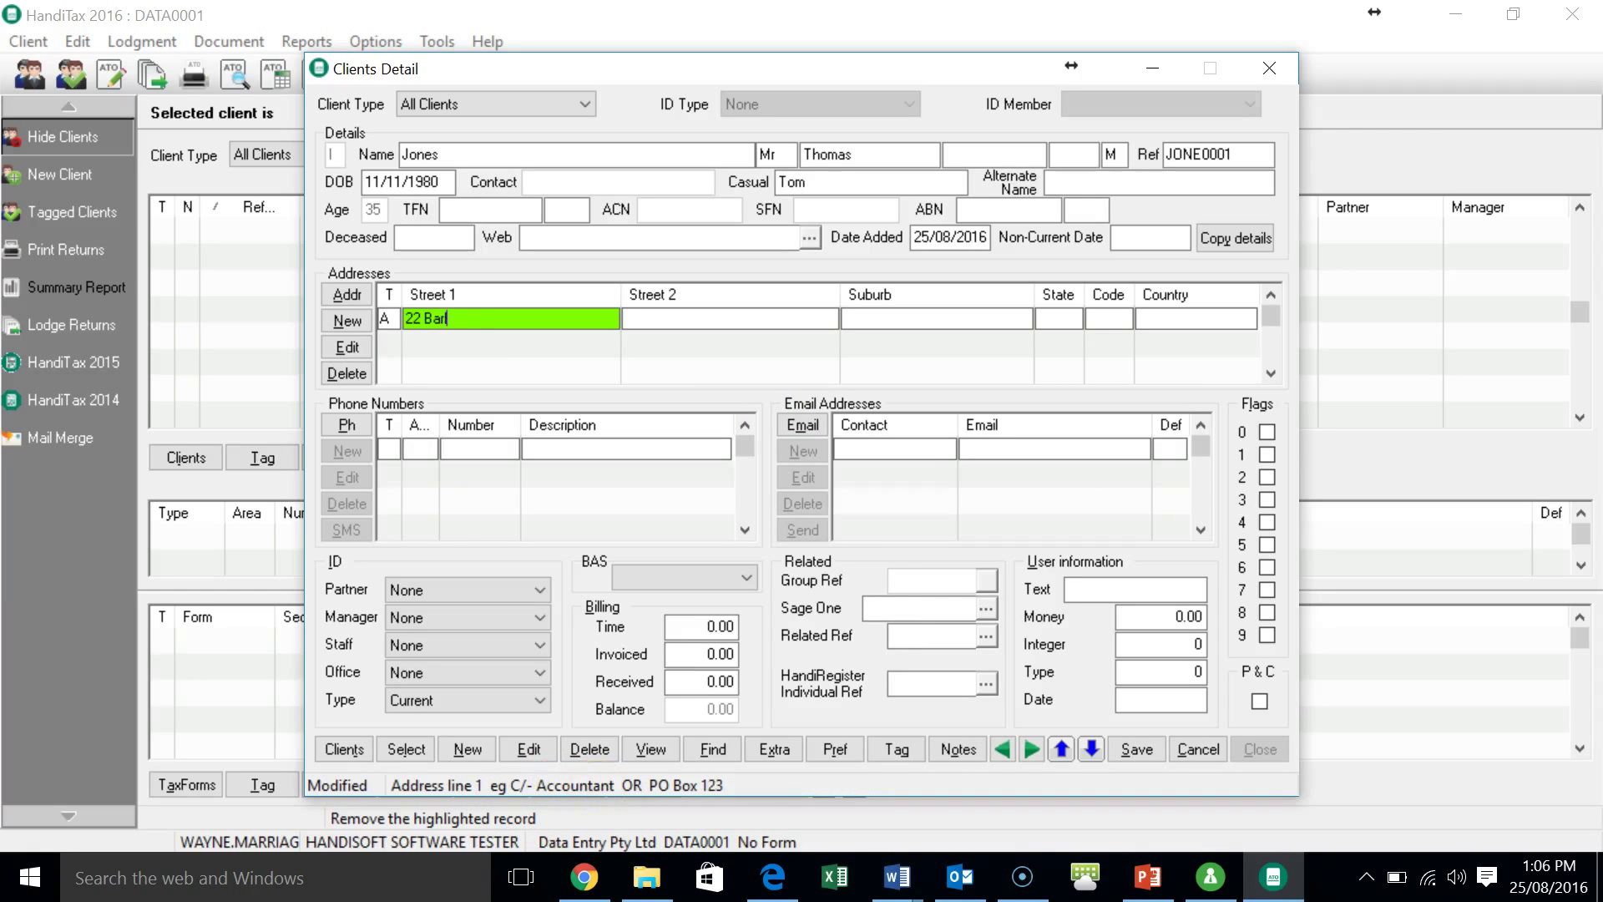
key(Tab)
key(Tab)
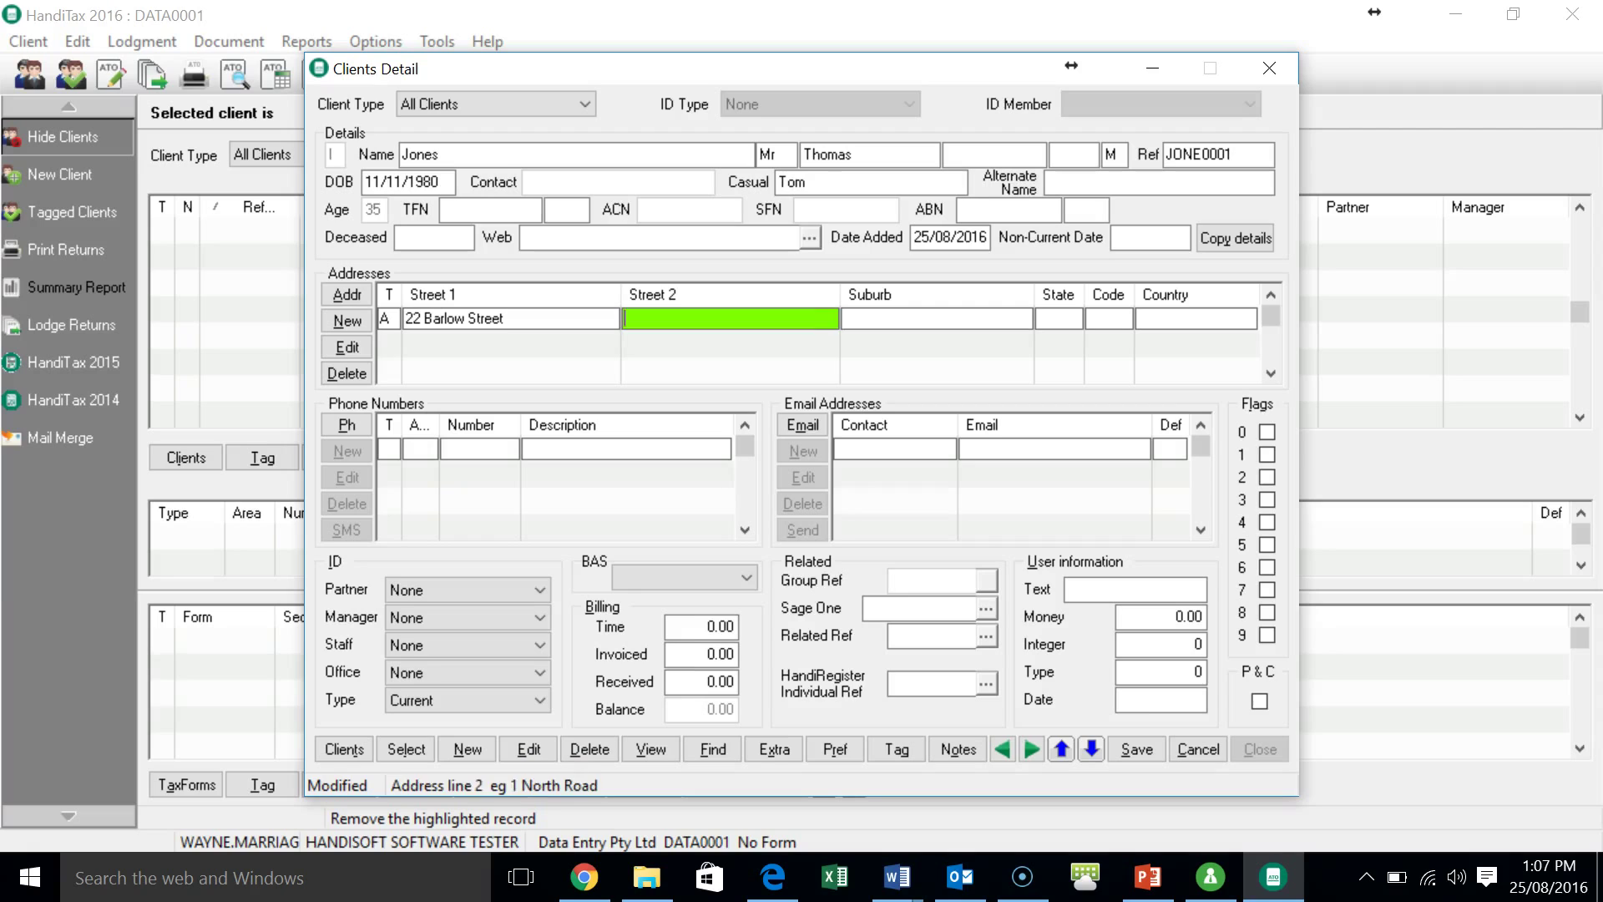
text(Clayfield)
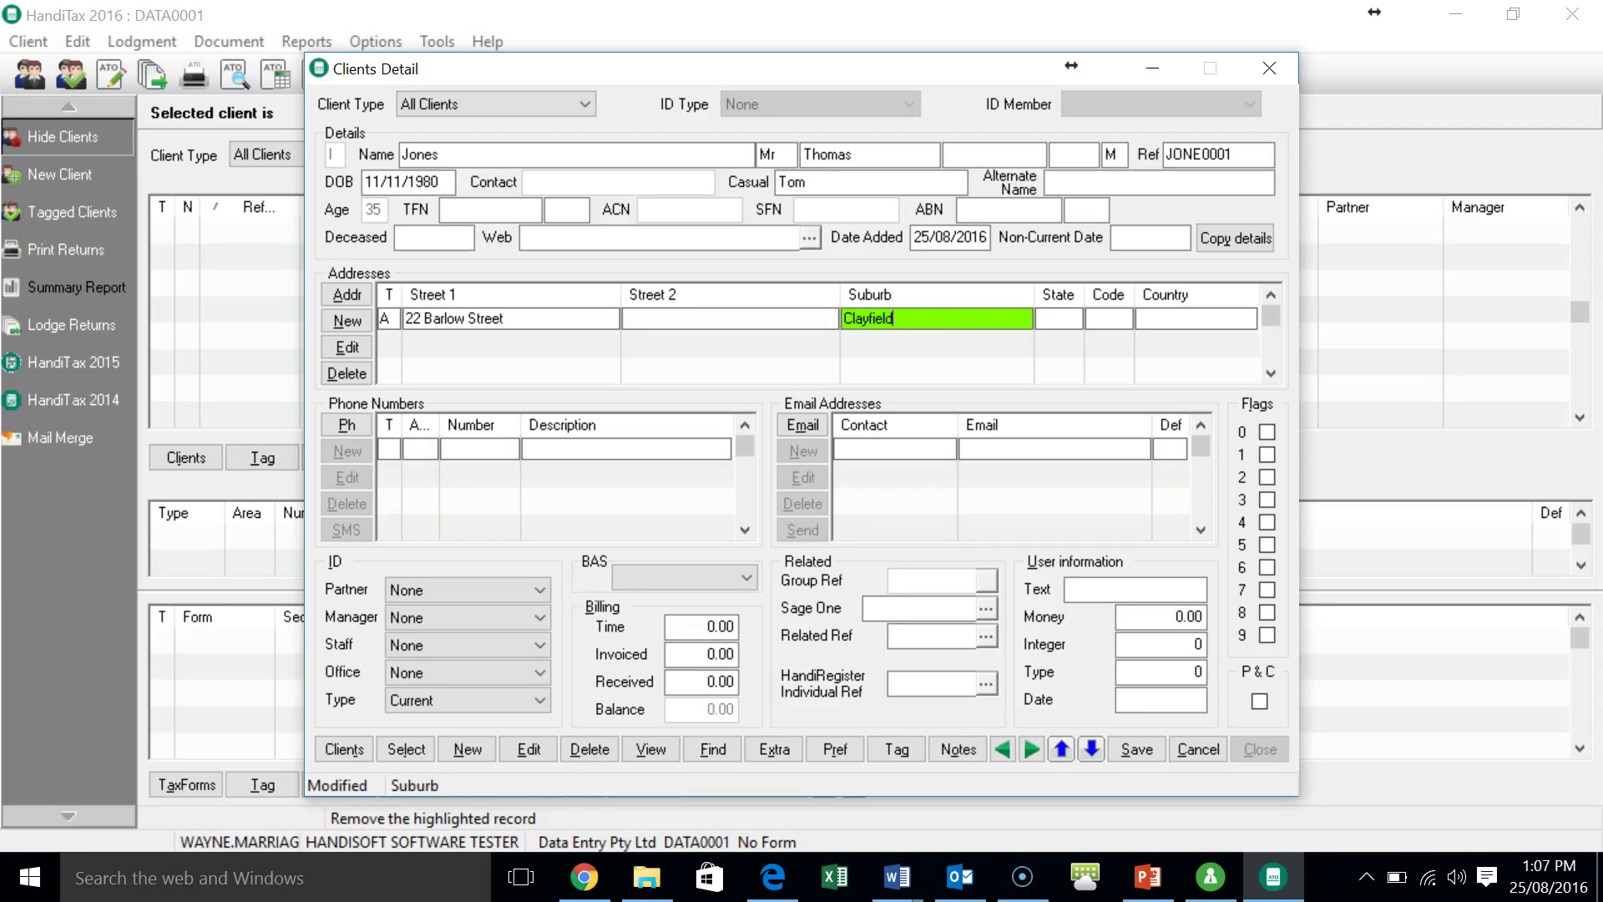
key(Tab)
text(QLD)
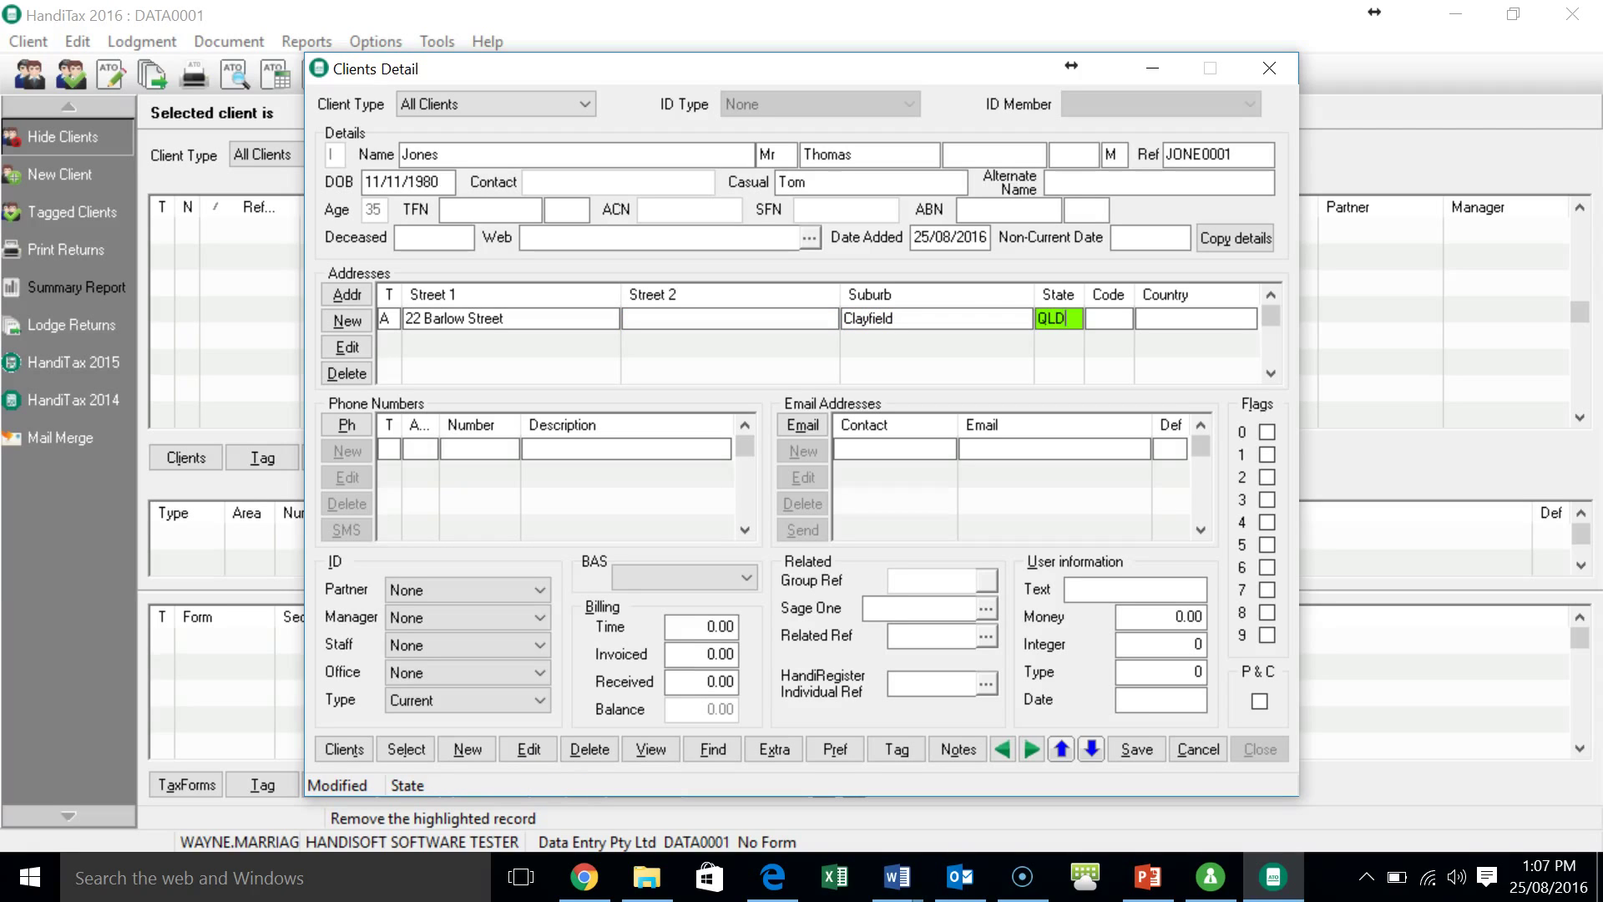
key(Tab)
text(4101)
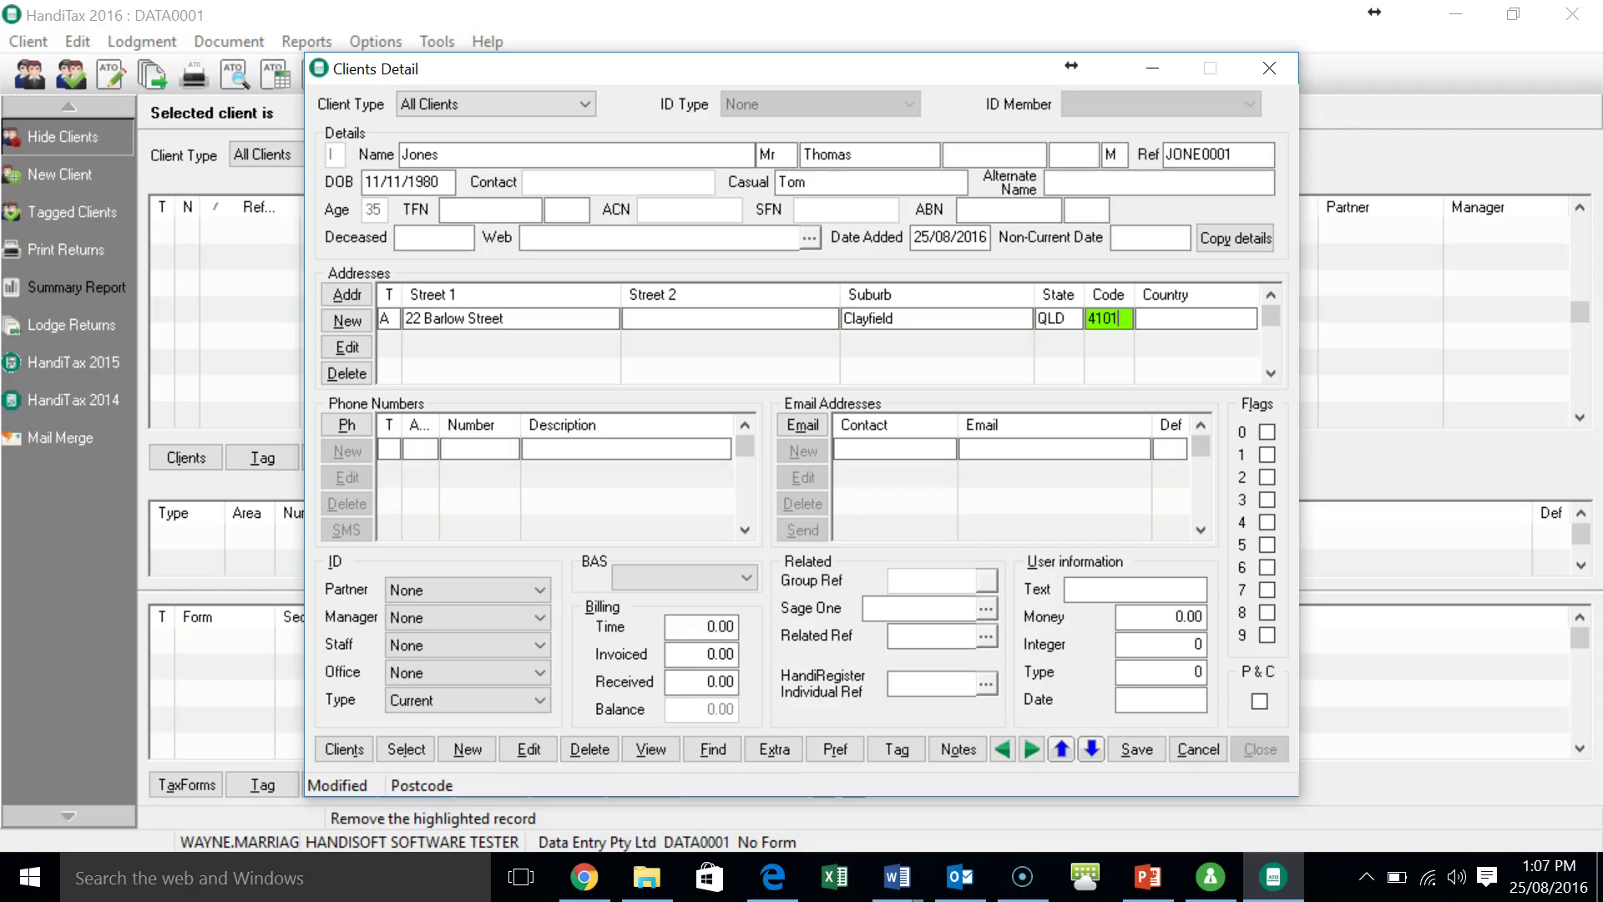
key(Tab)
key(alt+s)
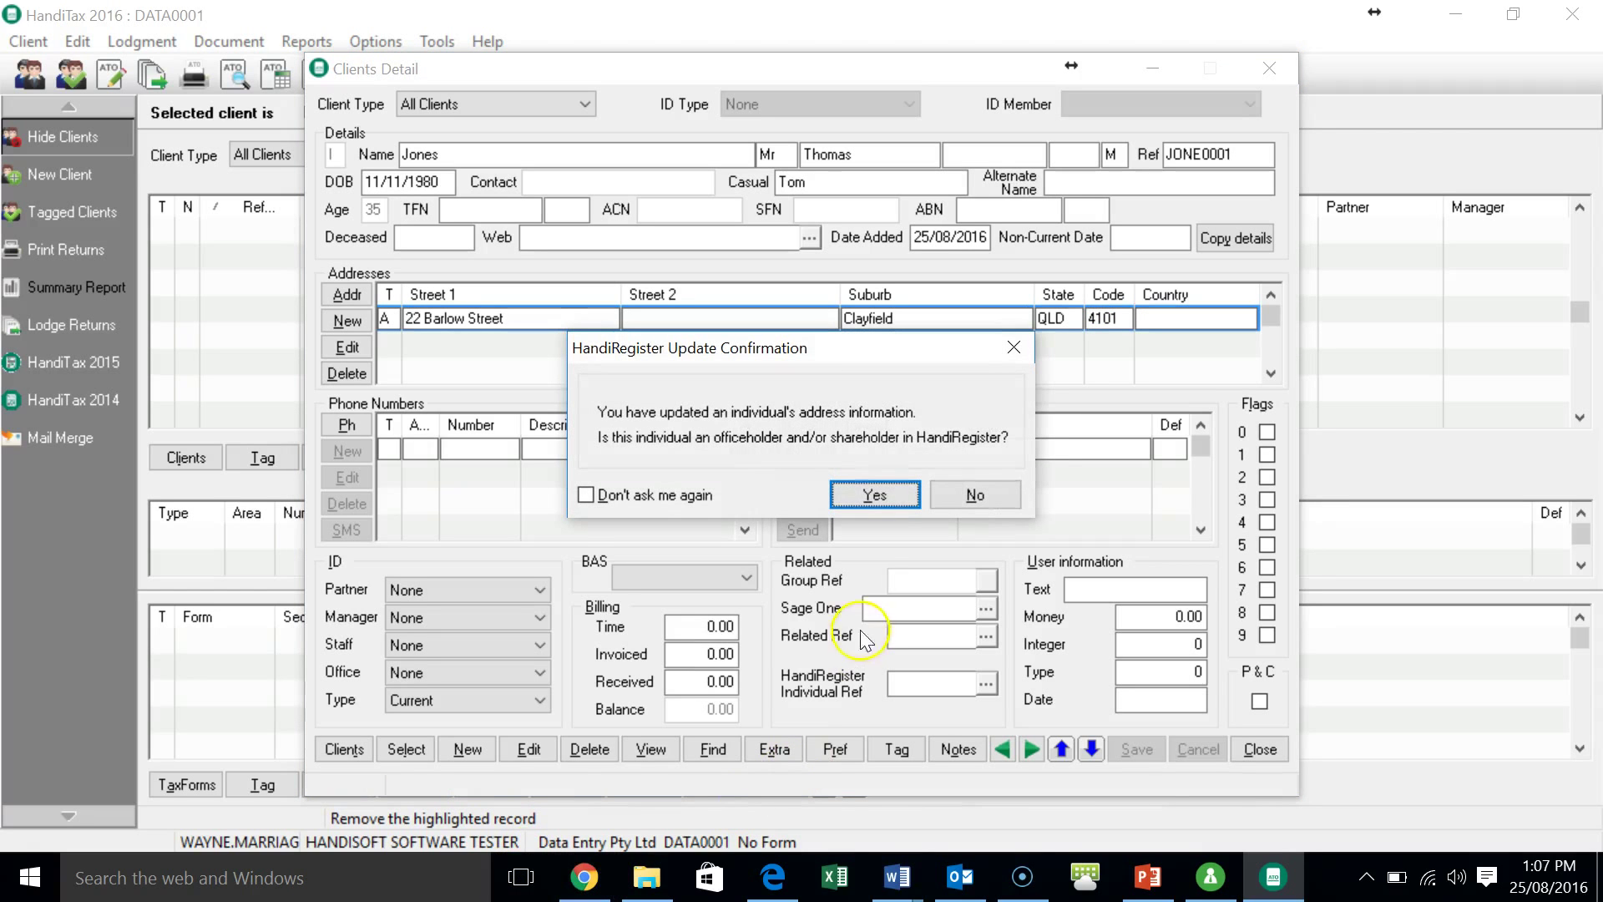
- Decline HandiRegister registration and add an all-use (A) phone number with its area code
click(968, 497)
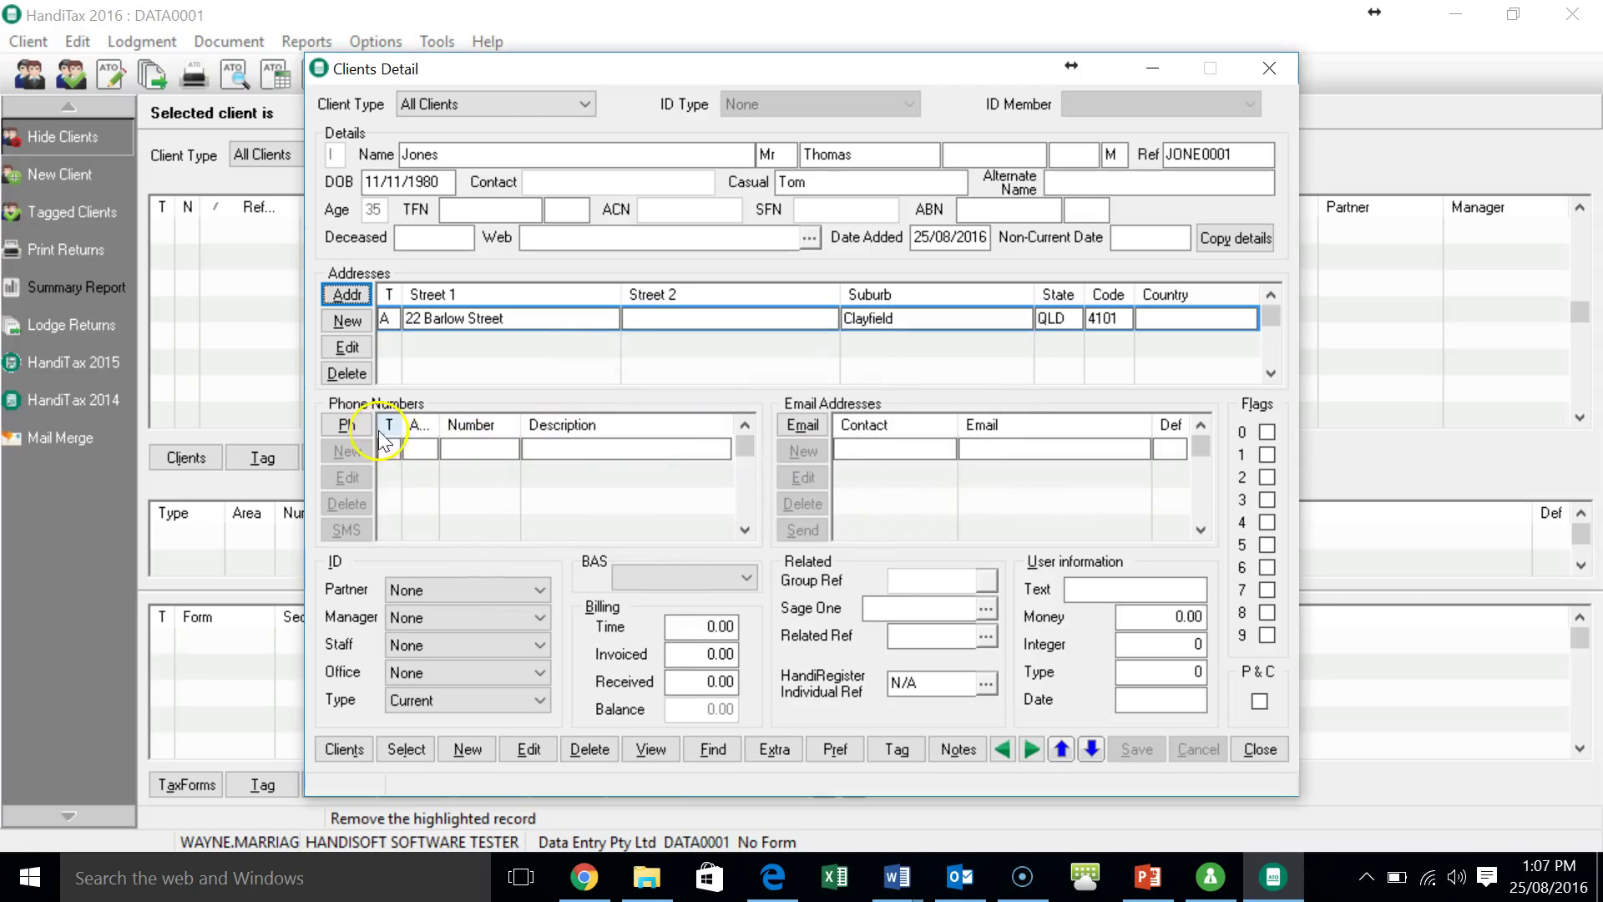
click(347, 426)
click(359, 447)
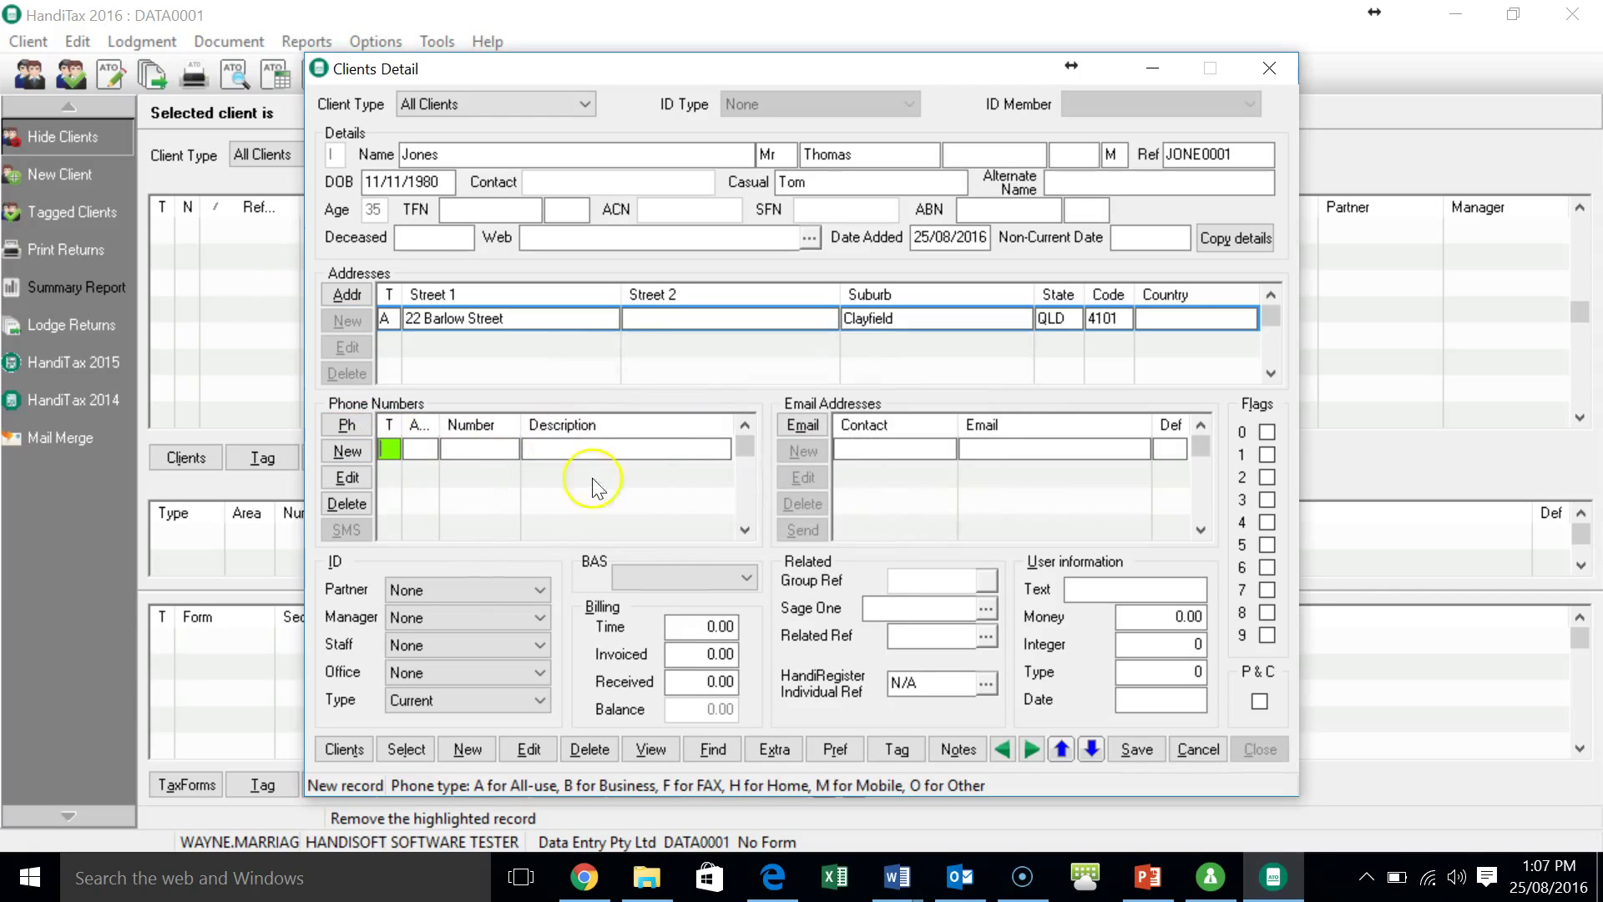
text(A)
key(Tab)
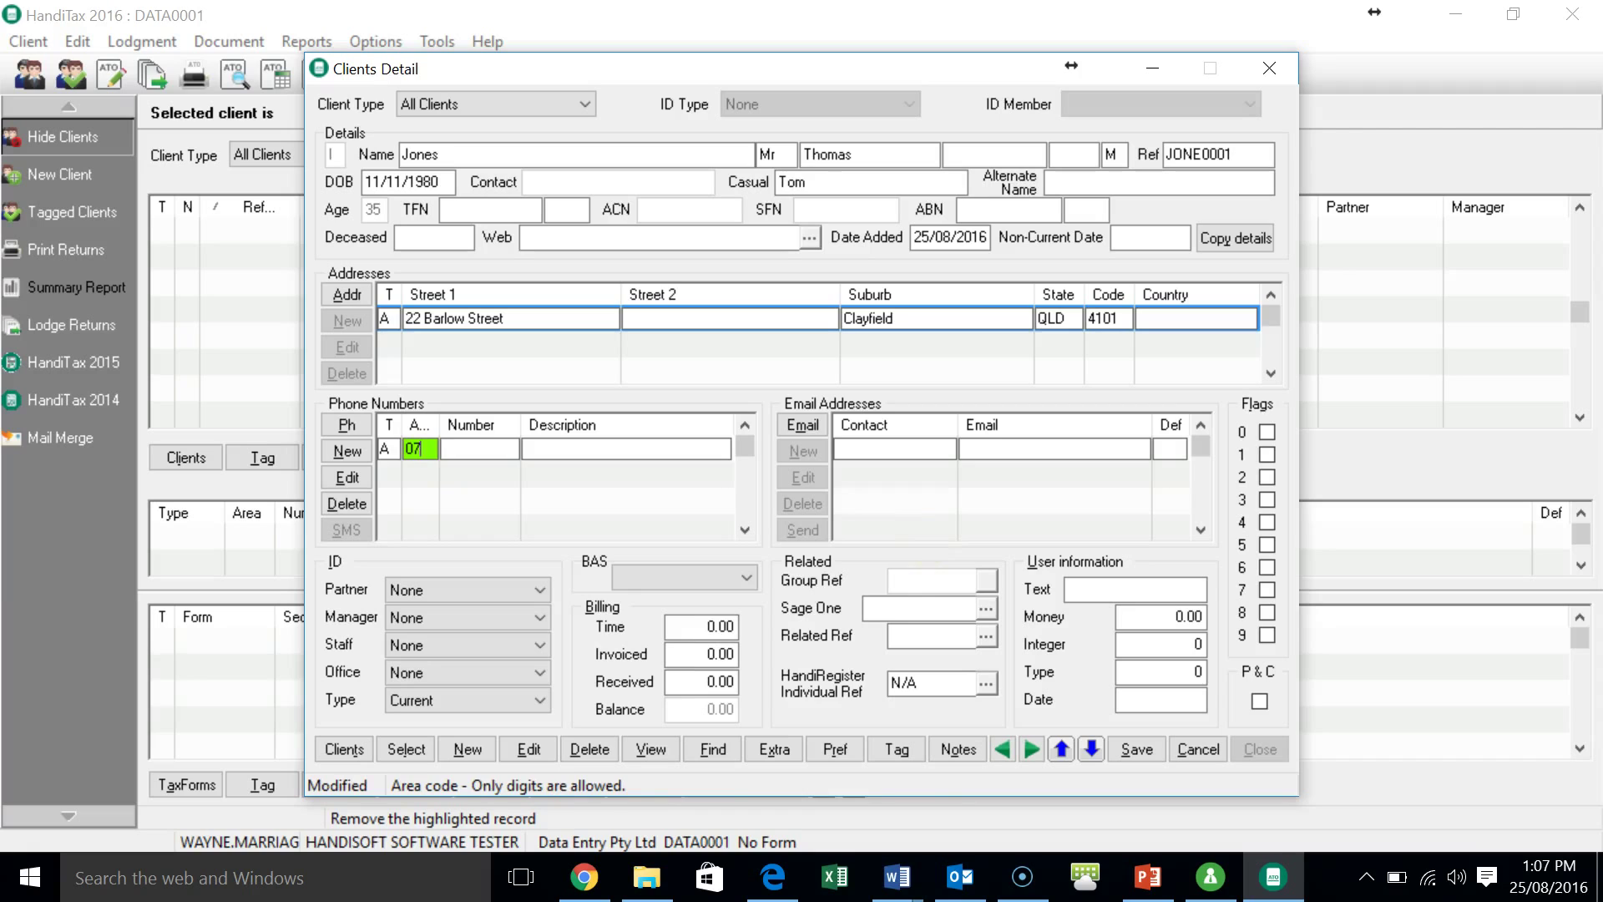
key(Tab)
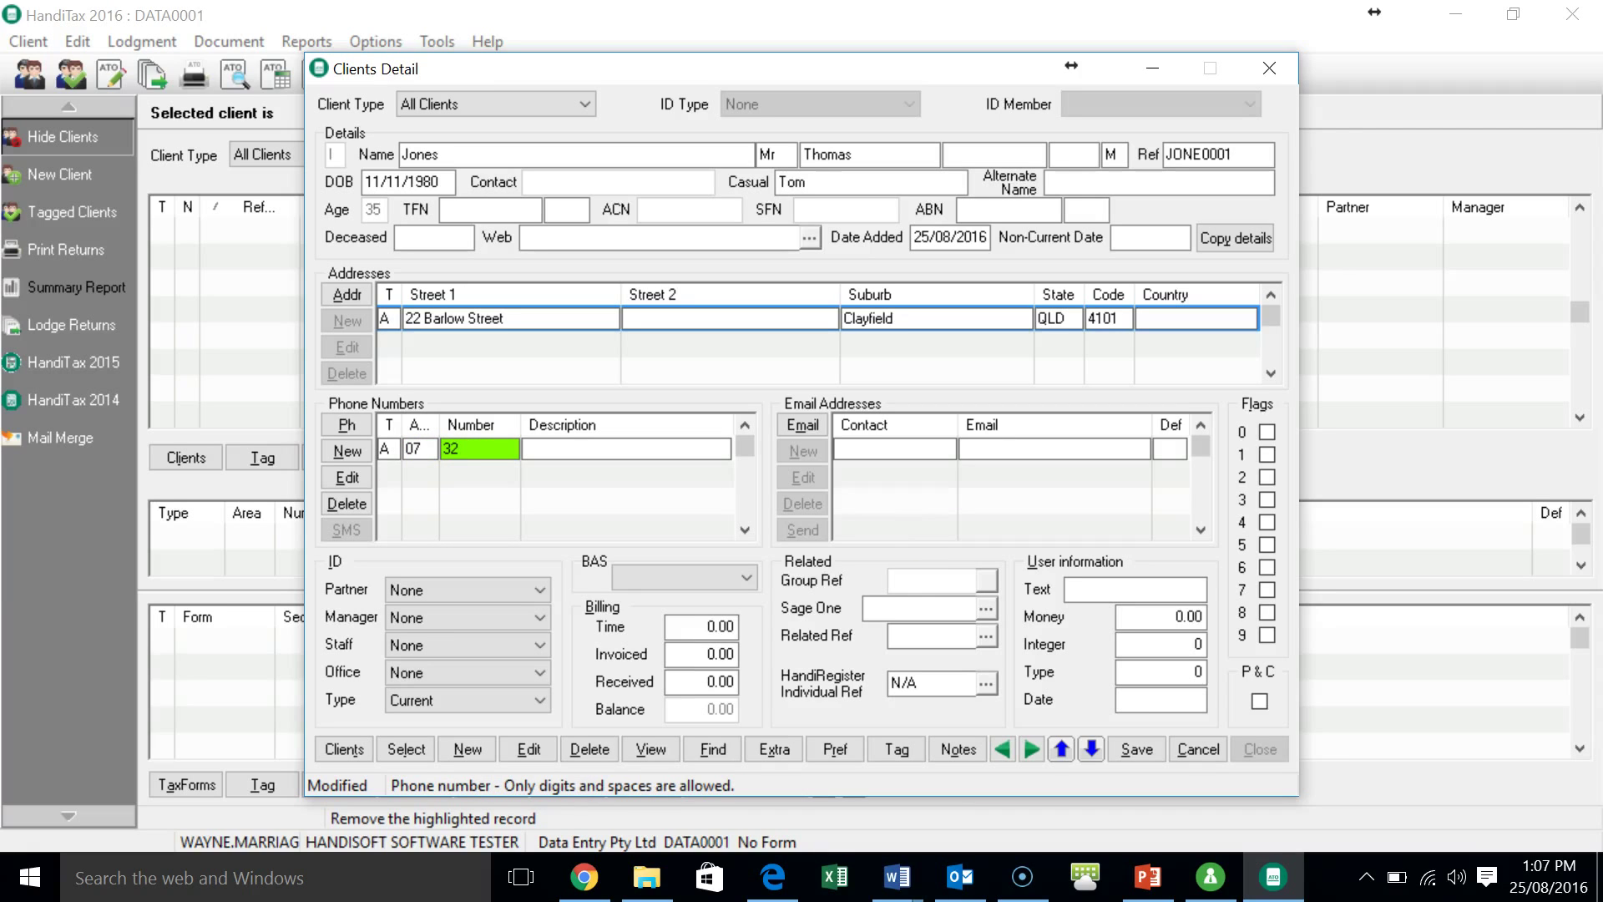
key(Tab)
- Commit the phone entry, then save the contact name and e-mail address as the default e-mail
key(Return)
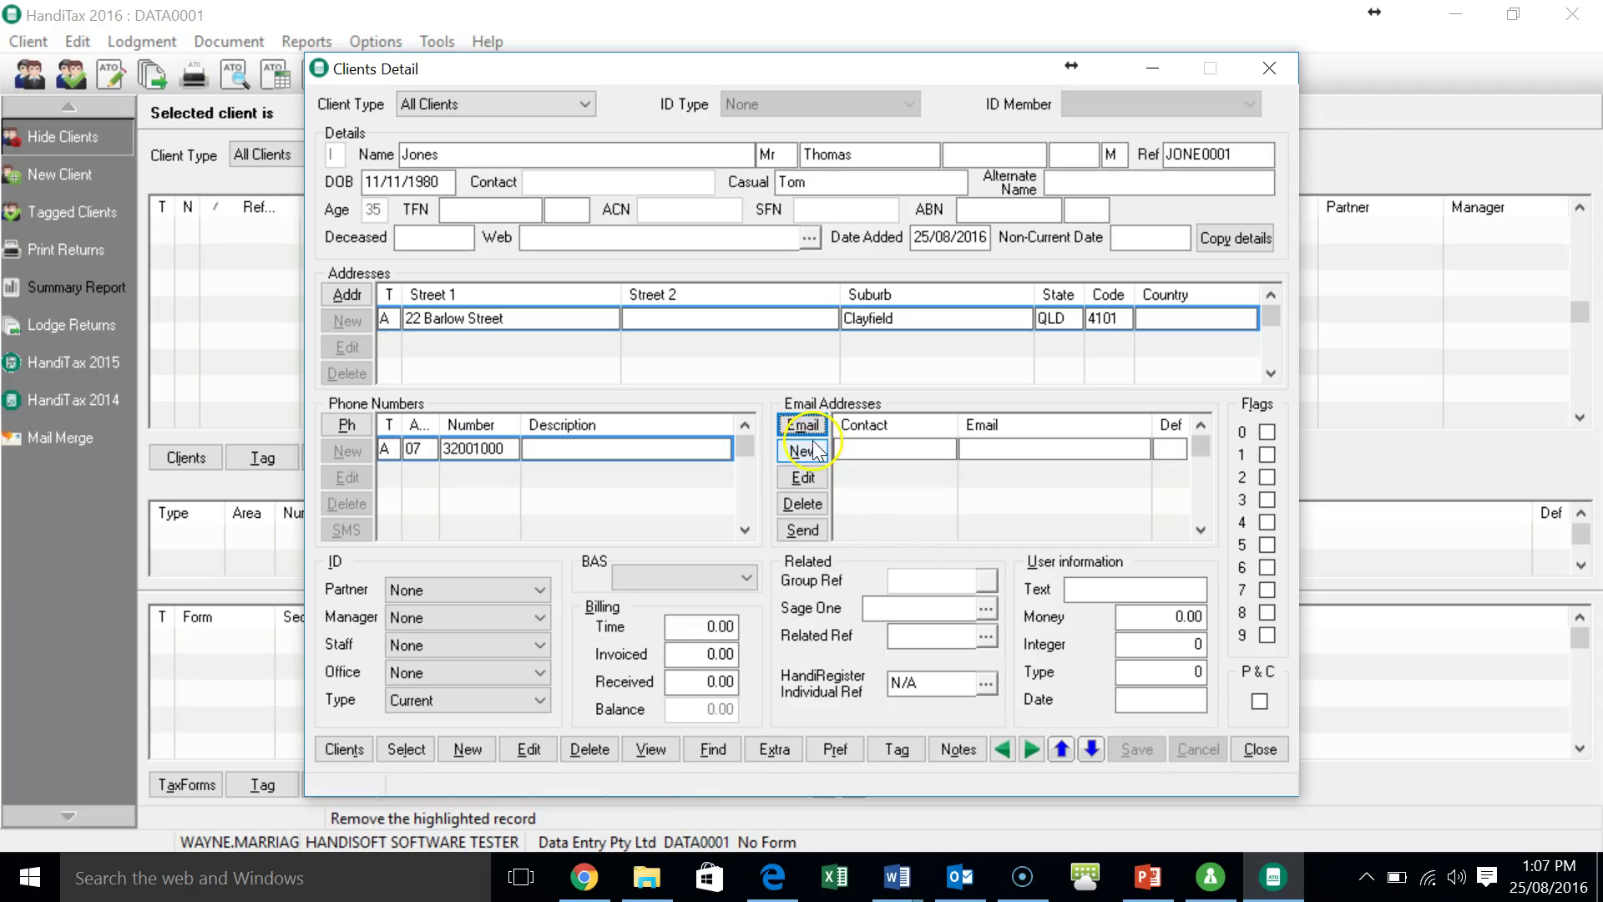
click(805, 453)
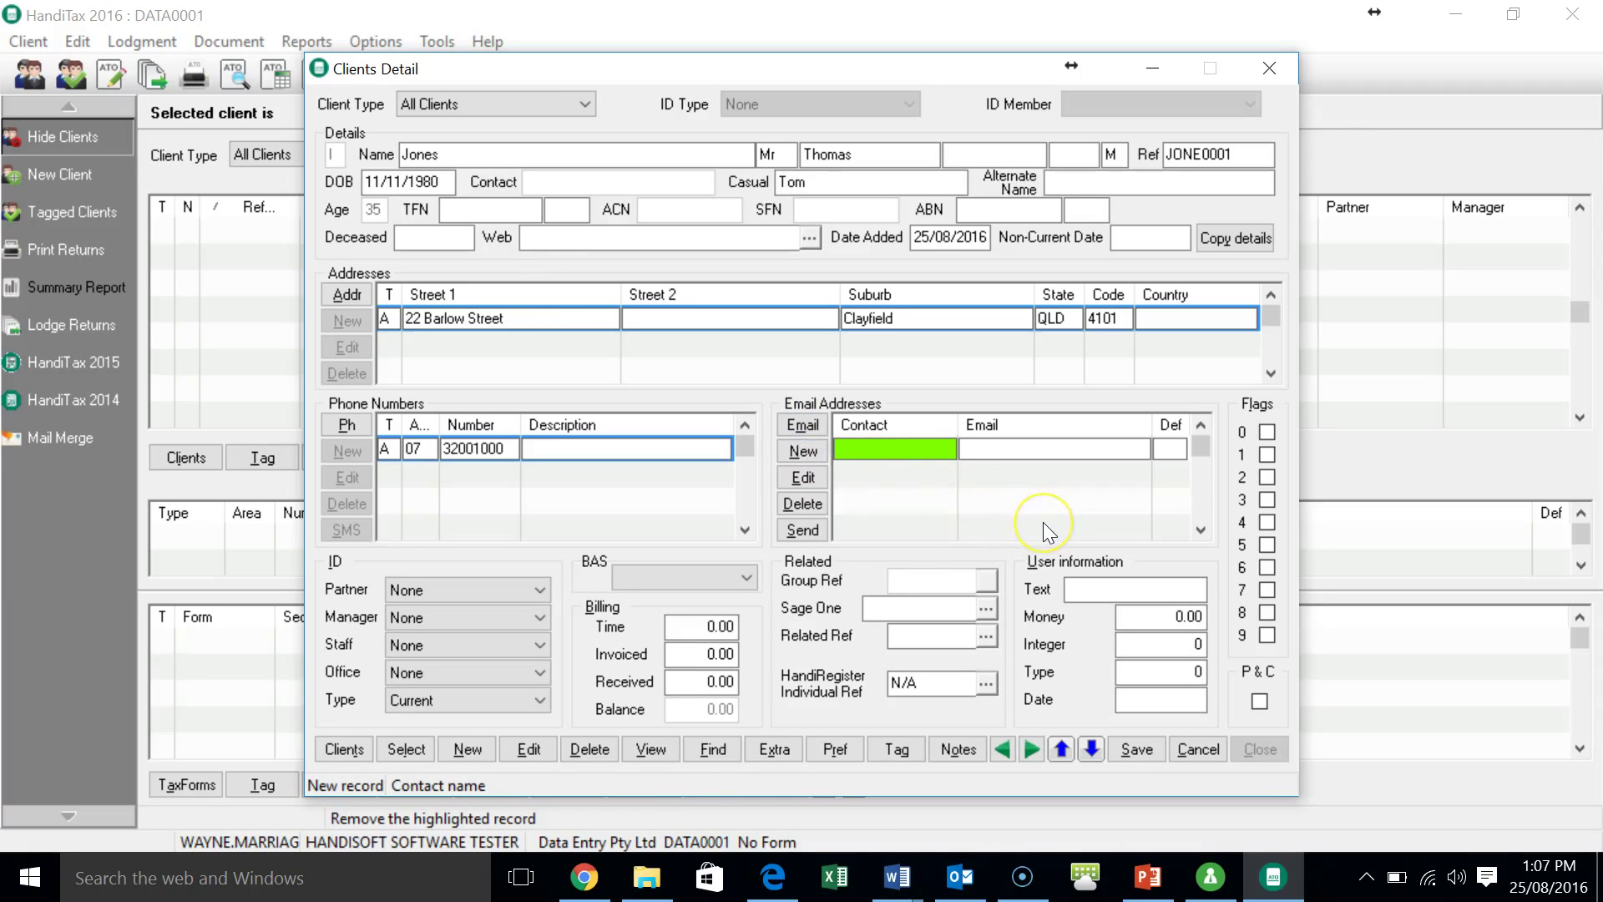
text(Tom)
key(Tab)
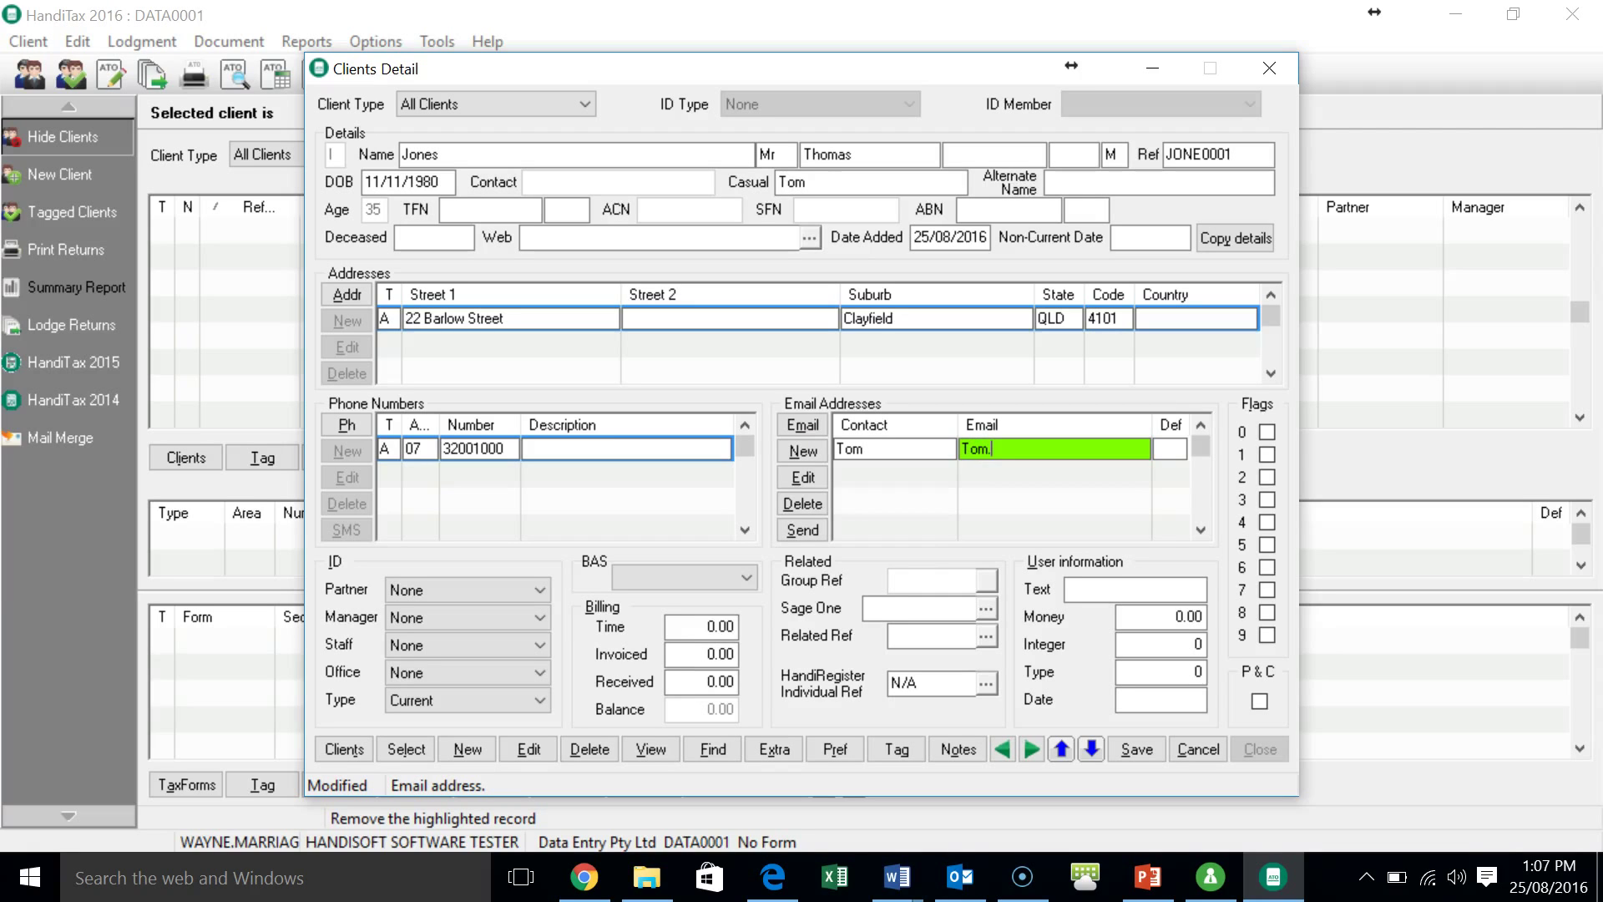
key(Return)
key(Return)
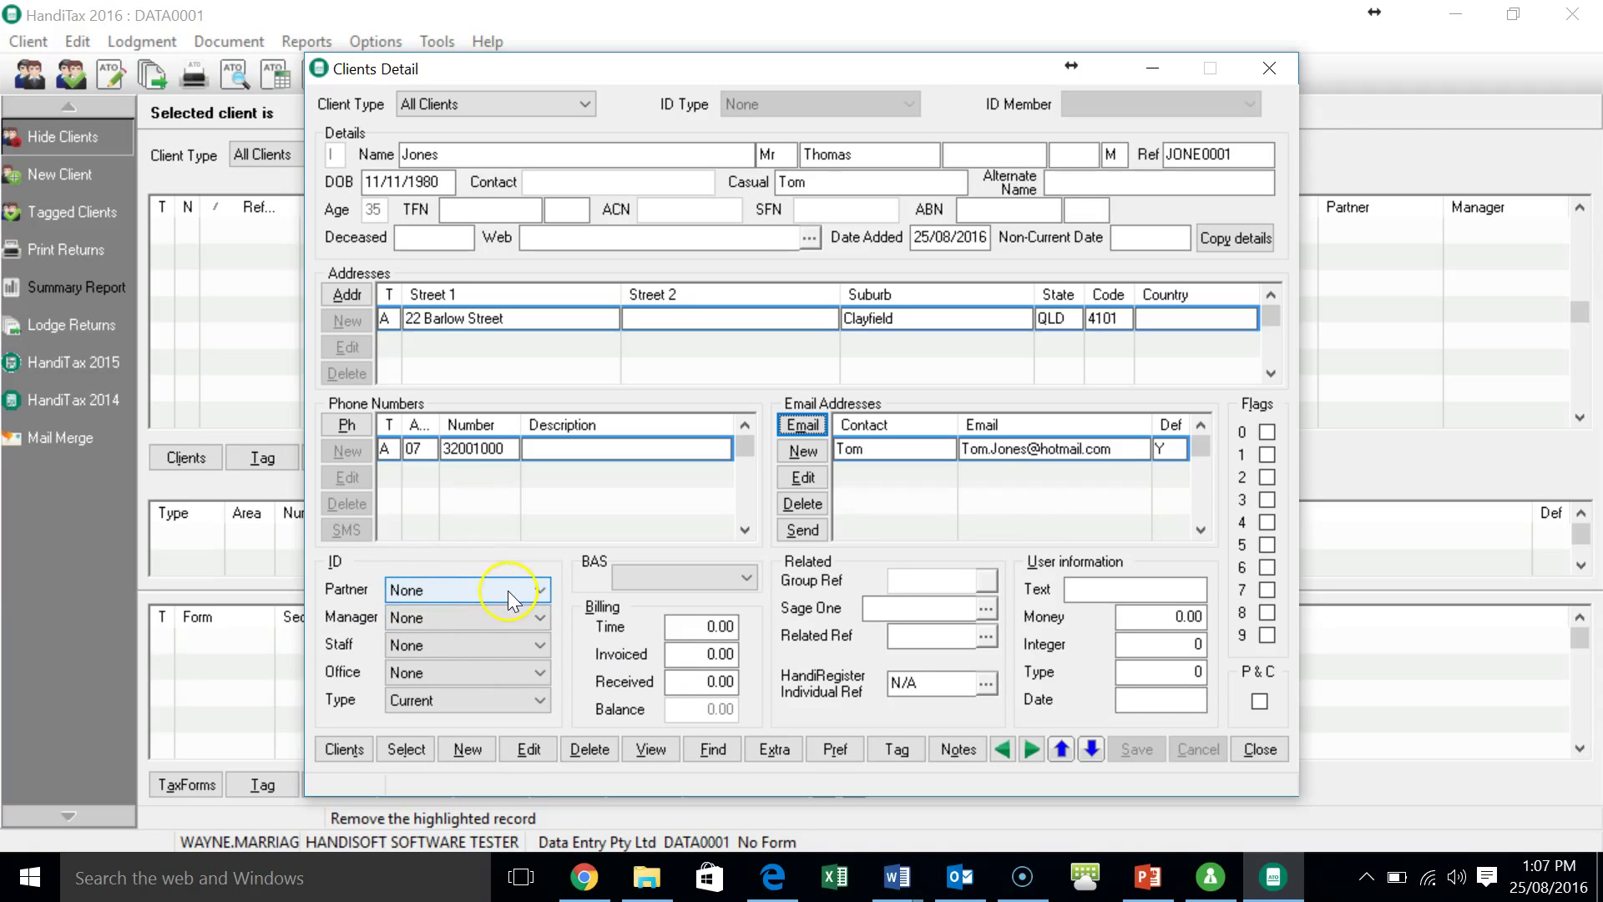
- Leave the Office and BAS options unchanged and close the Clients Detail dialog
click(468, 671)
click(466, 670)
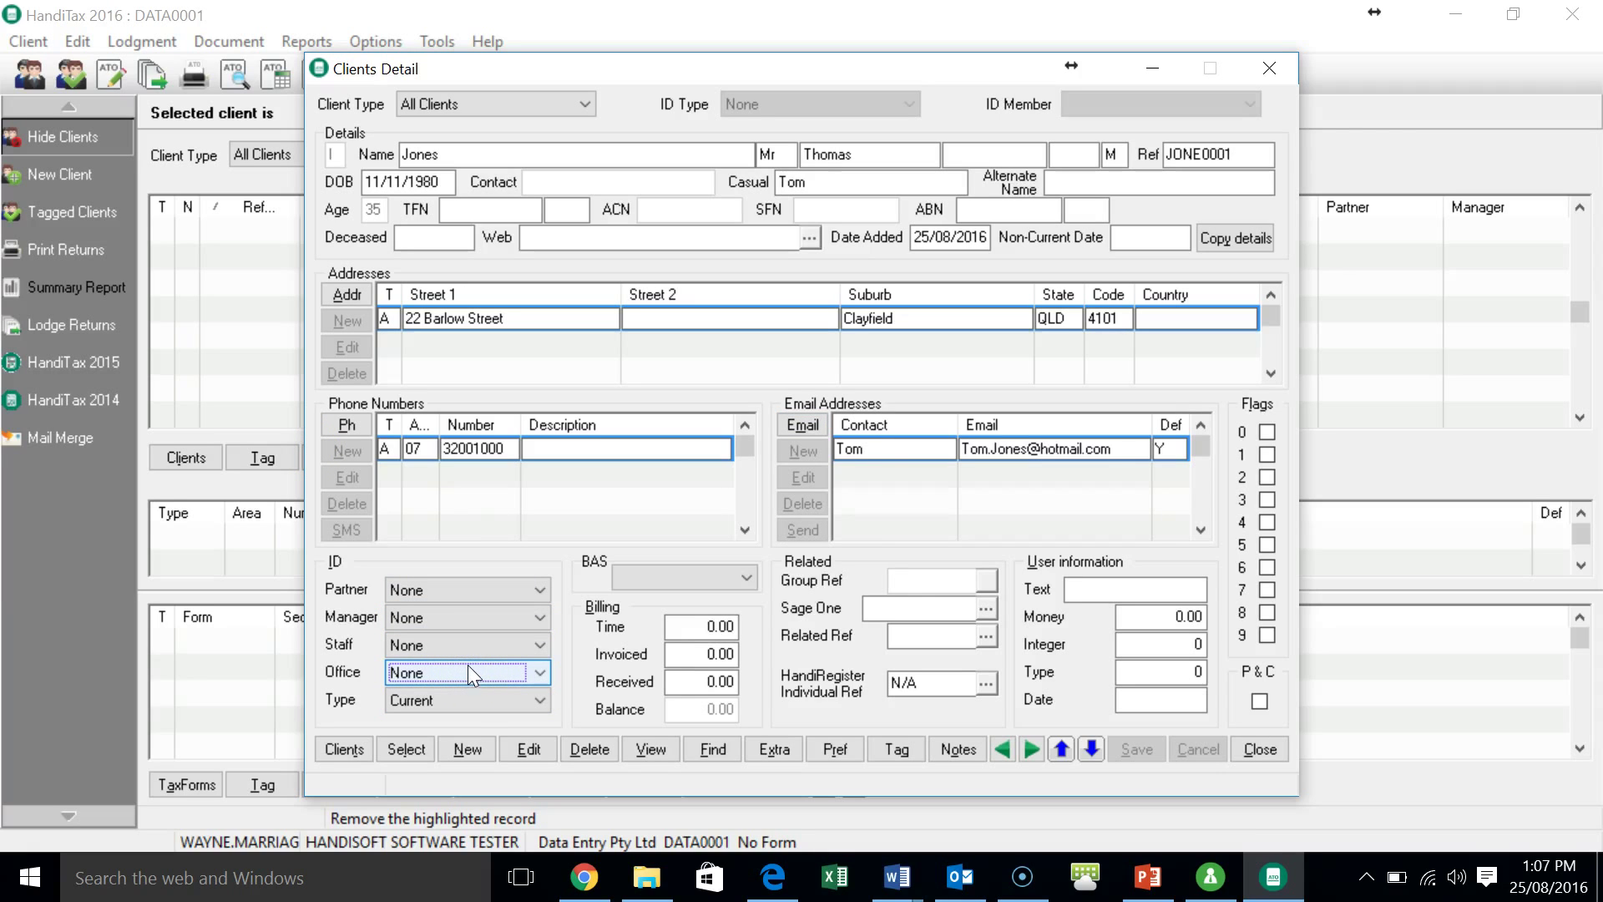
click(430, 704)
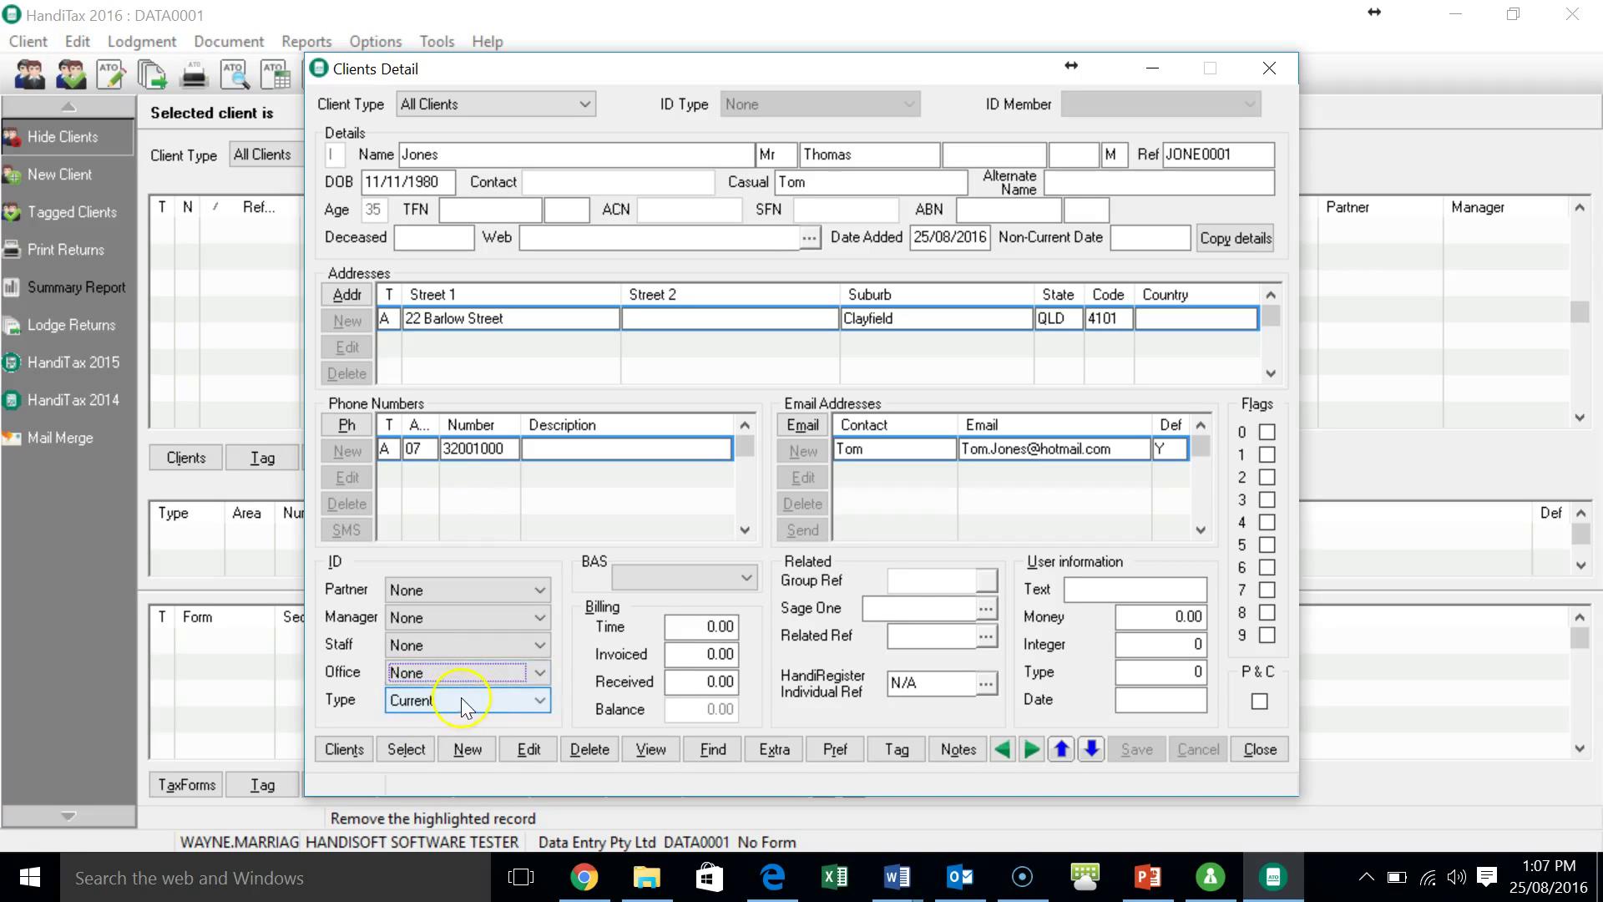
click(725, 577)
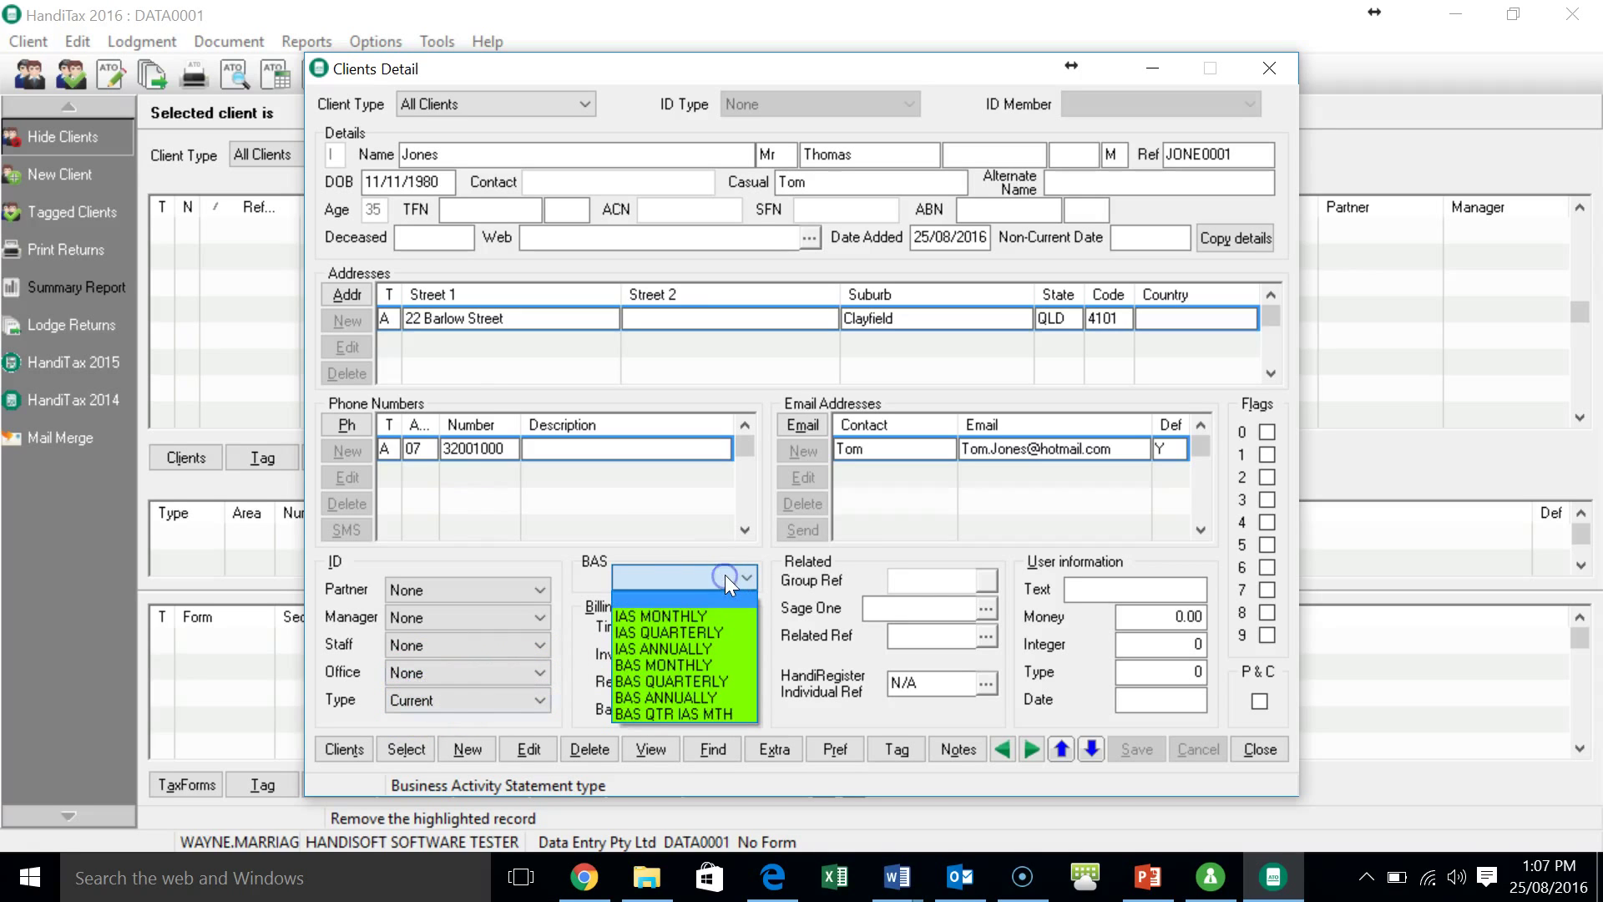
click(725, 575)
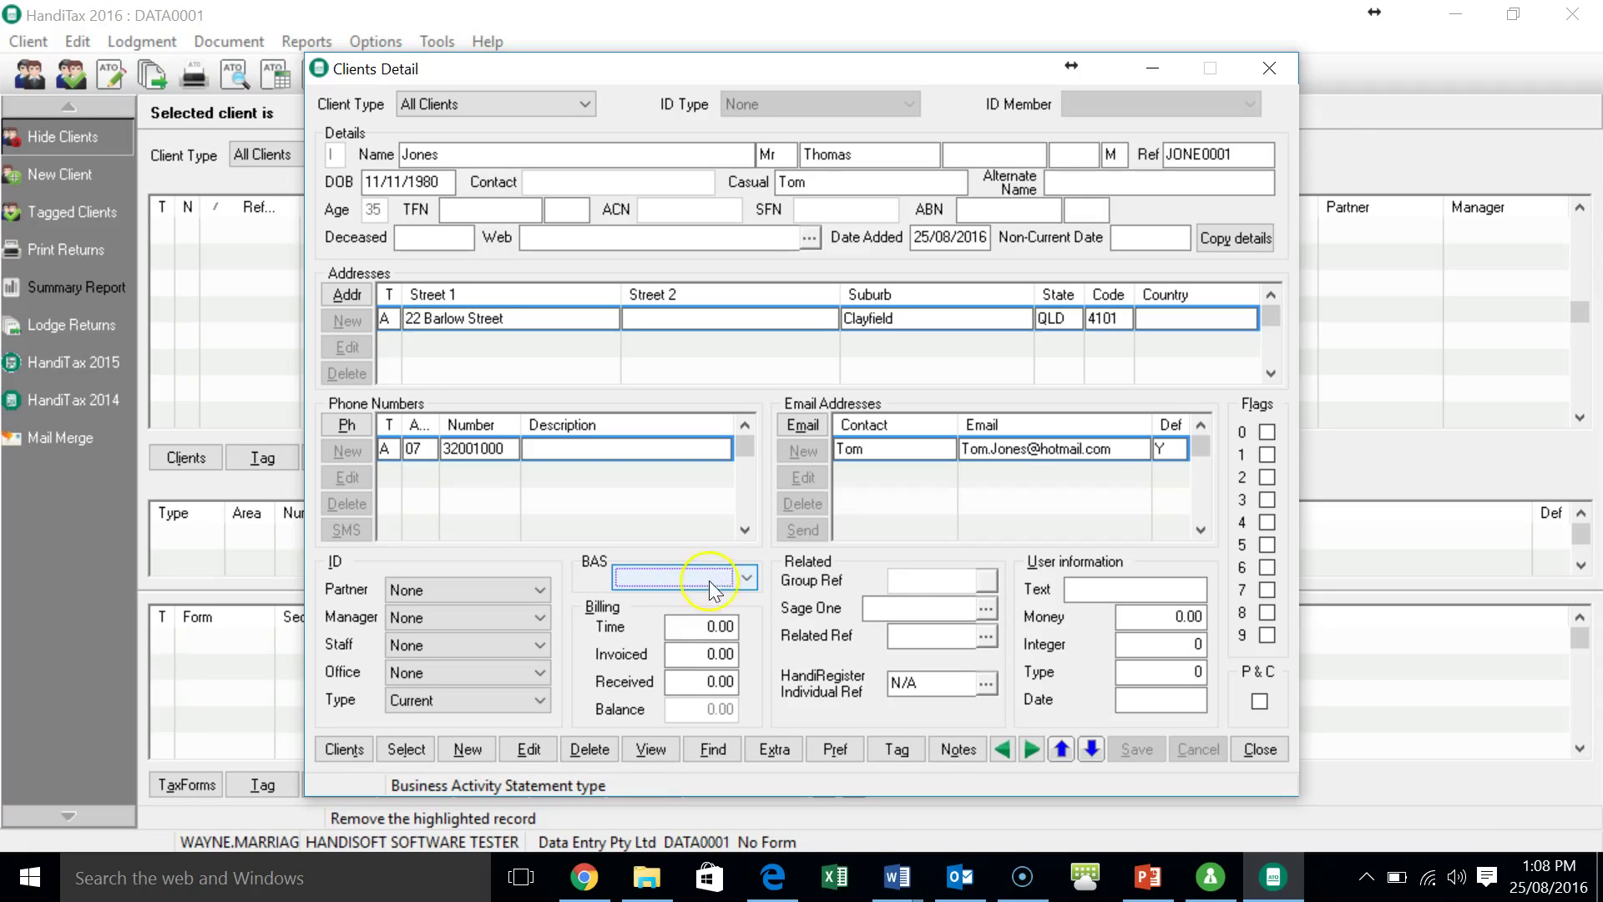
mouse_move(614, 627)
mouse_down()
mouse_move(594, 639)
mouse_move(799, 651)
mouse_up()
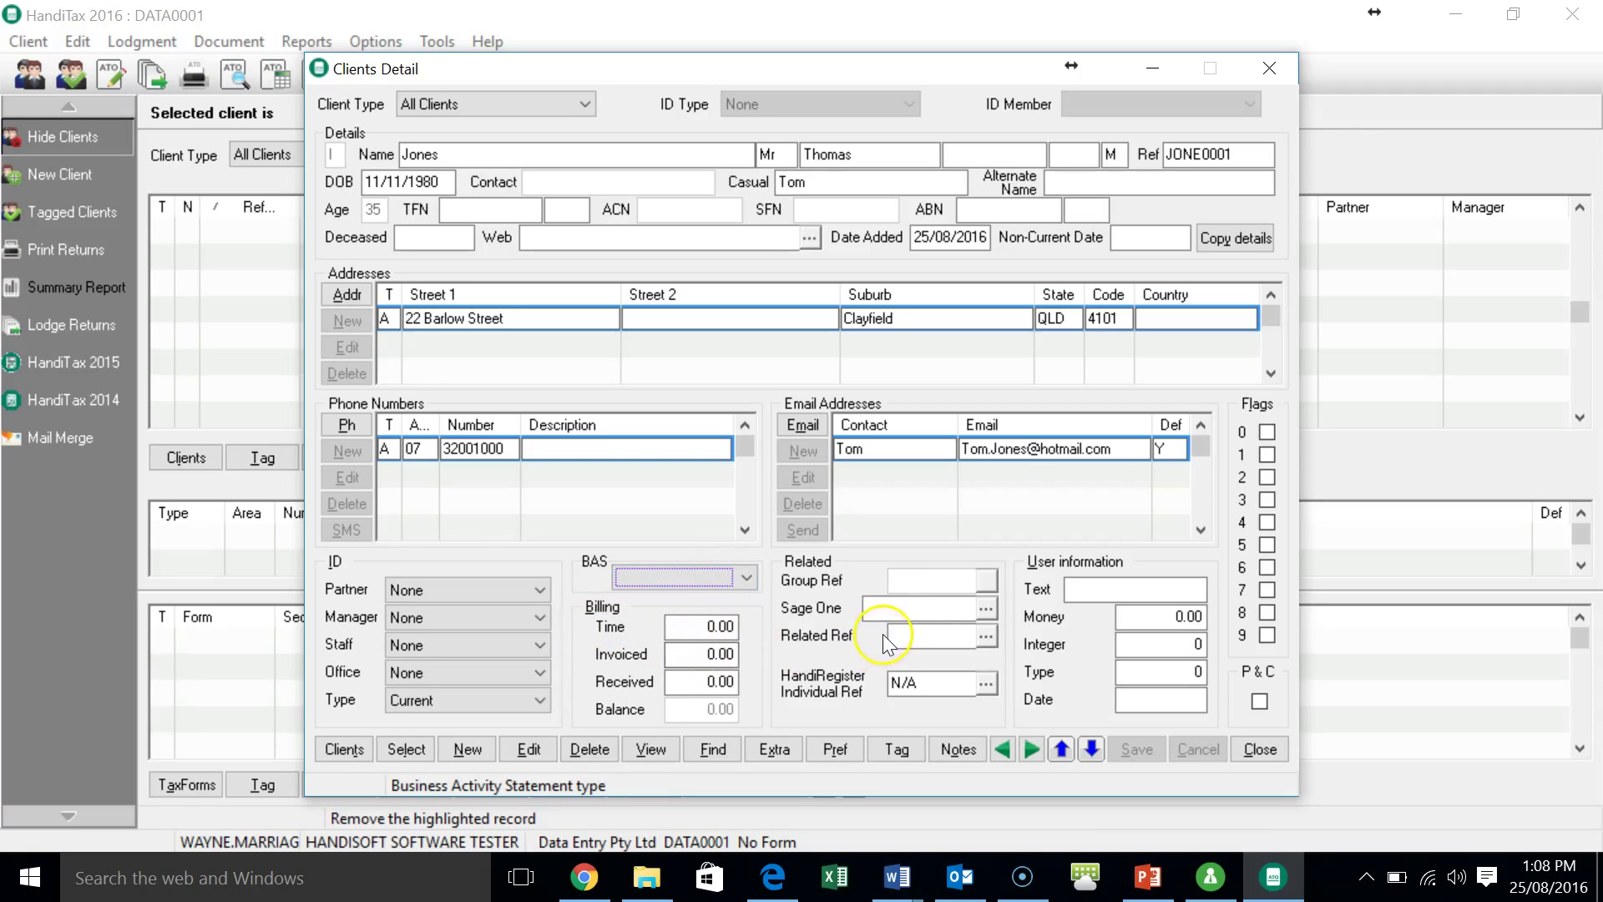
click(1260, 749)
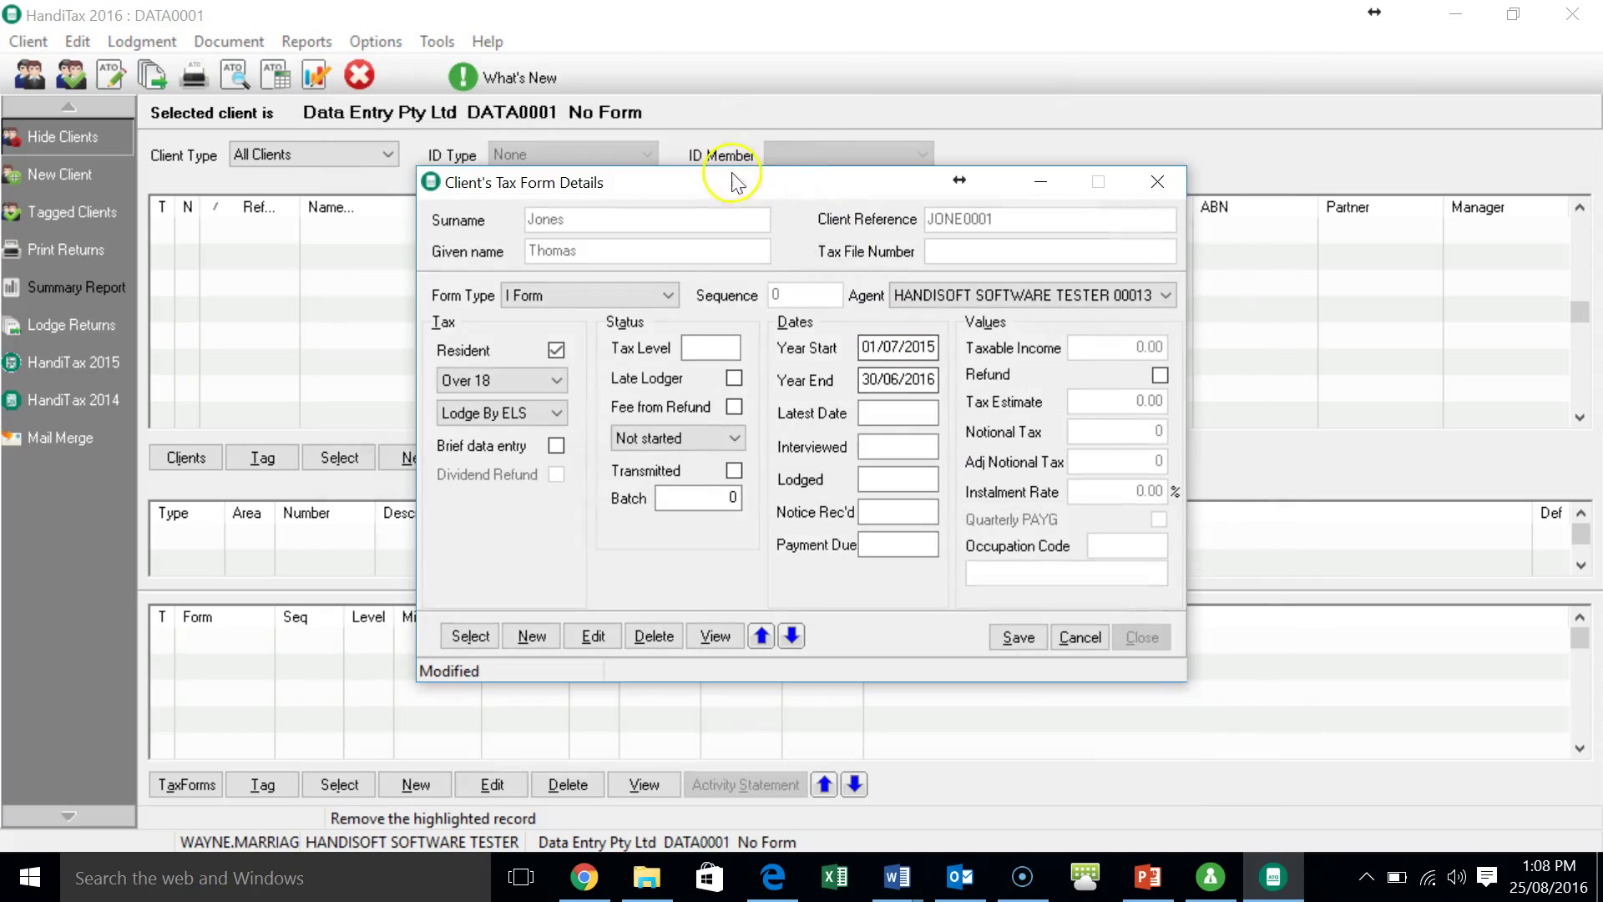
- Keep Form Type as I Form, set Status to Not started, save the tax form details and close
click(666, 297)
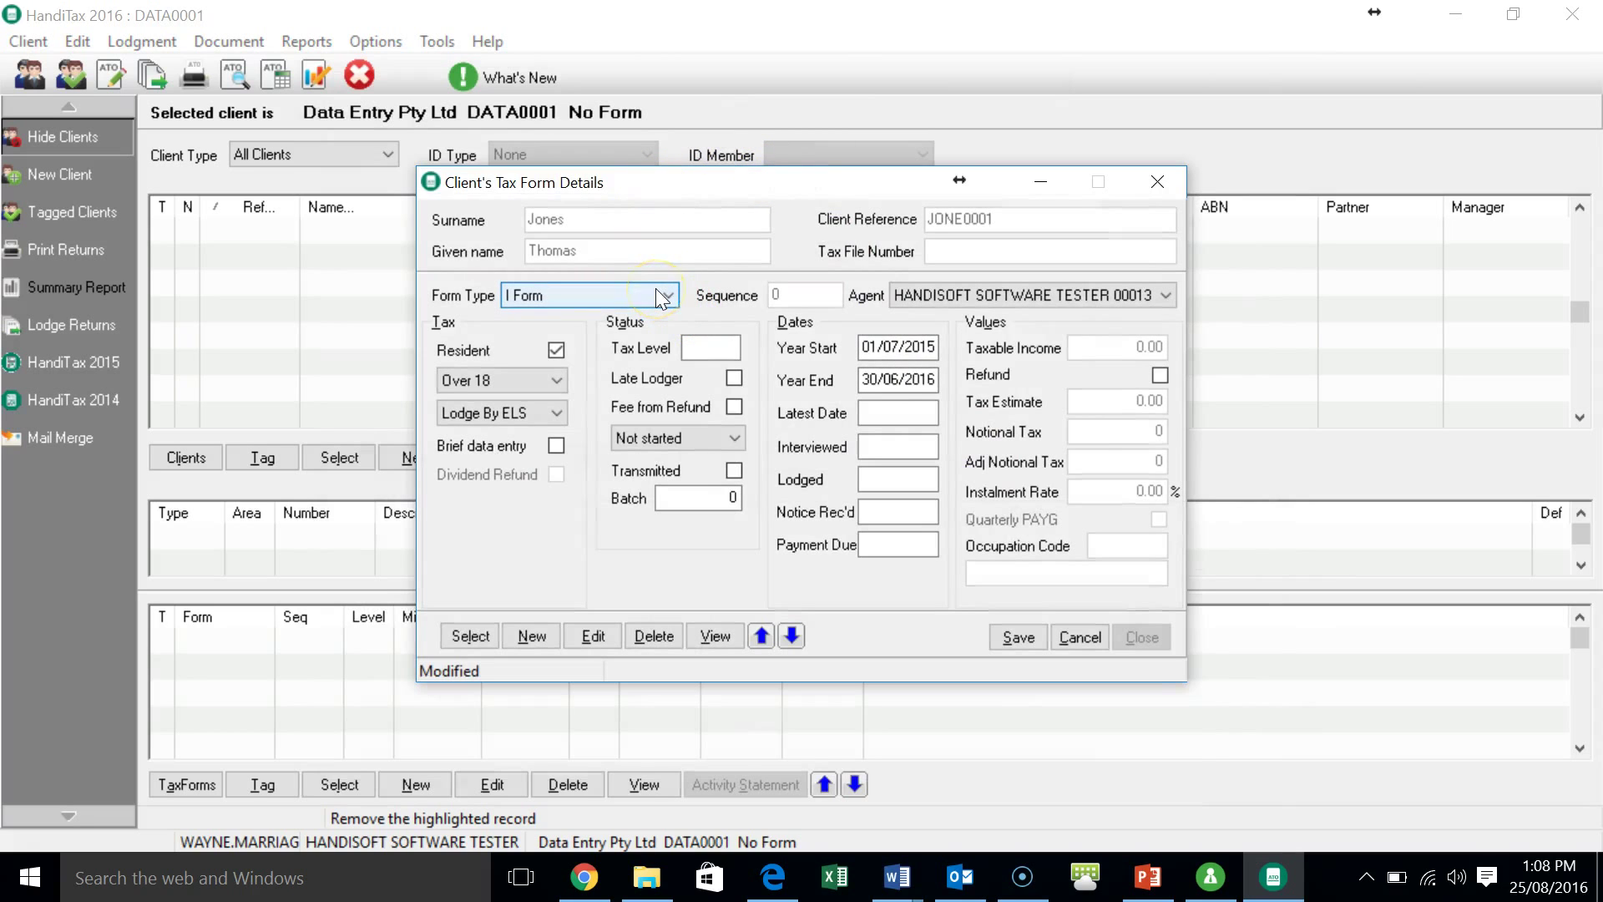
click(658, 292)
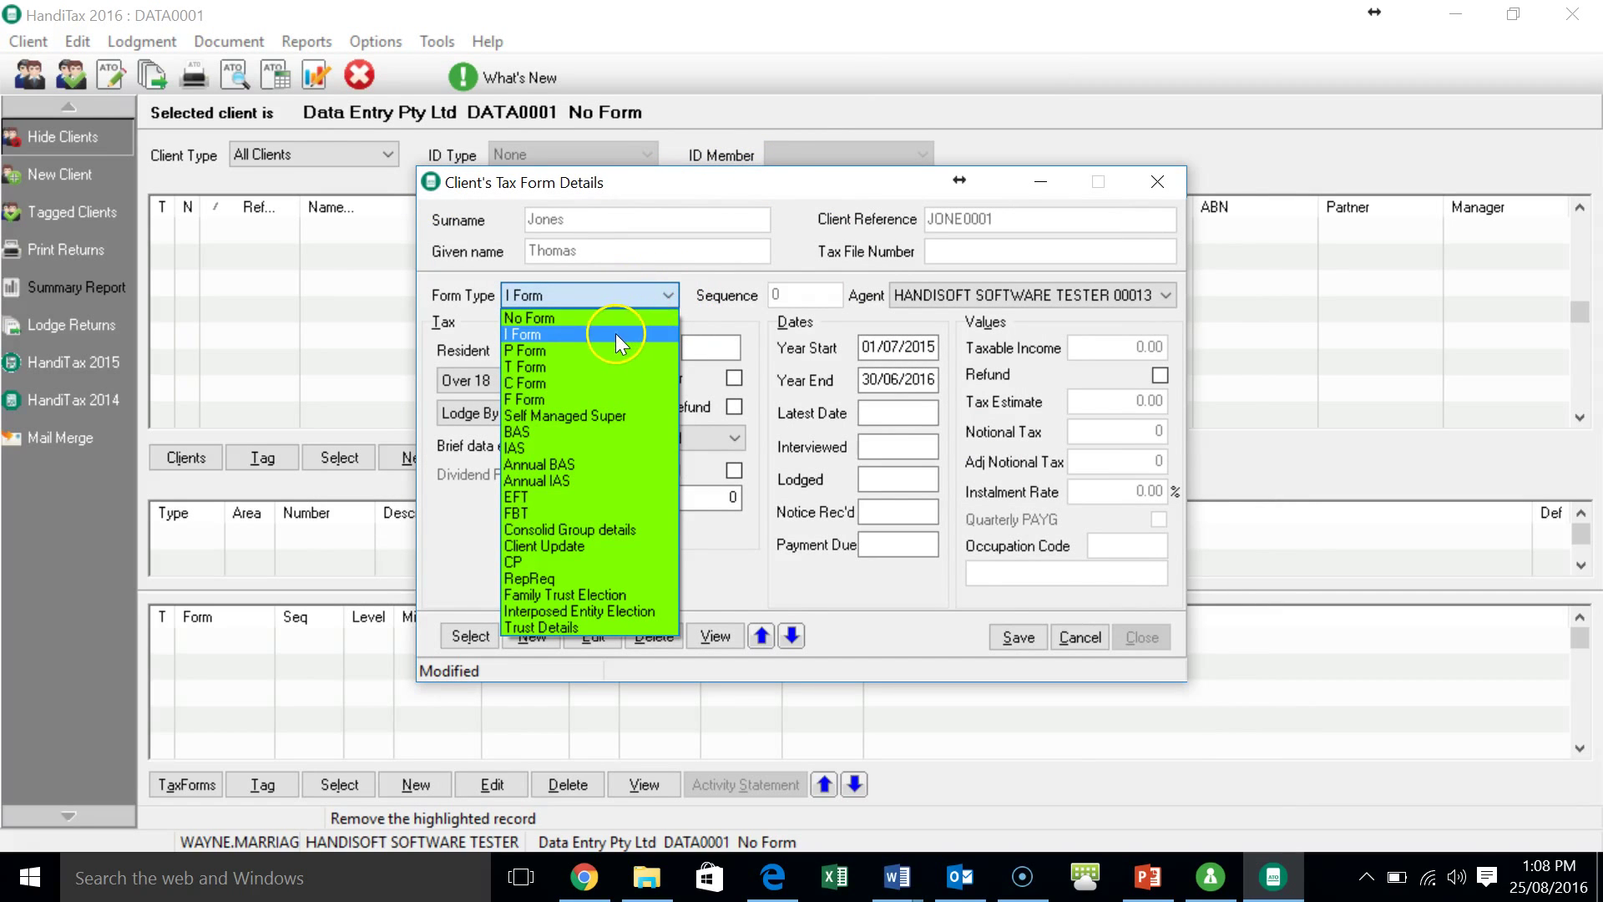
click(615, 333)
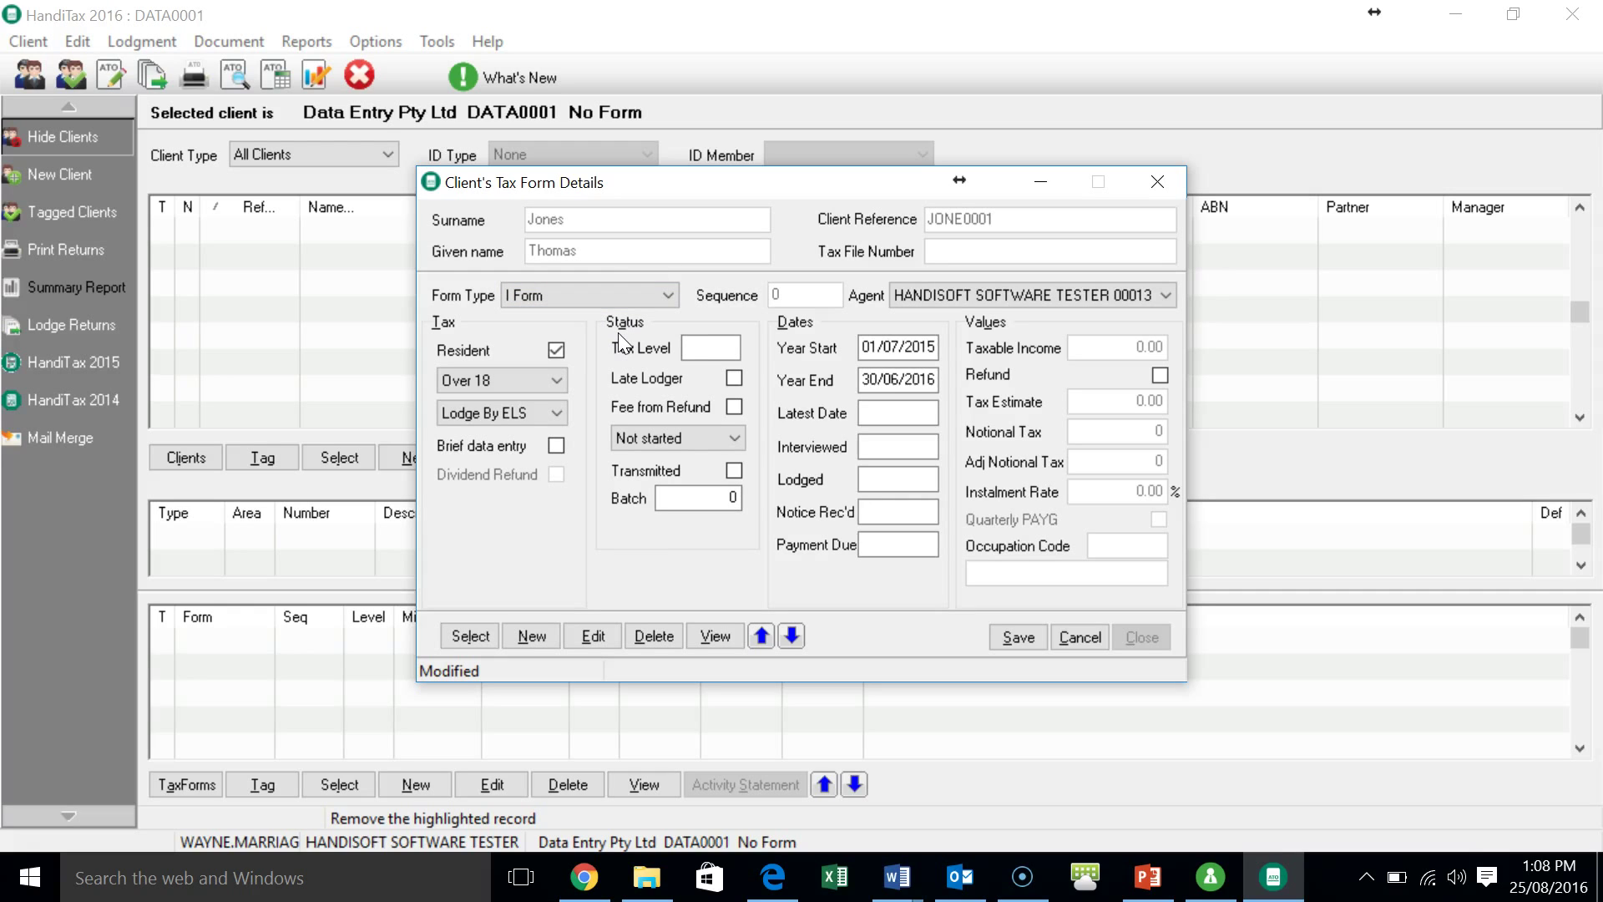
click(724, 444)
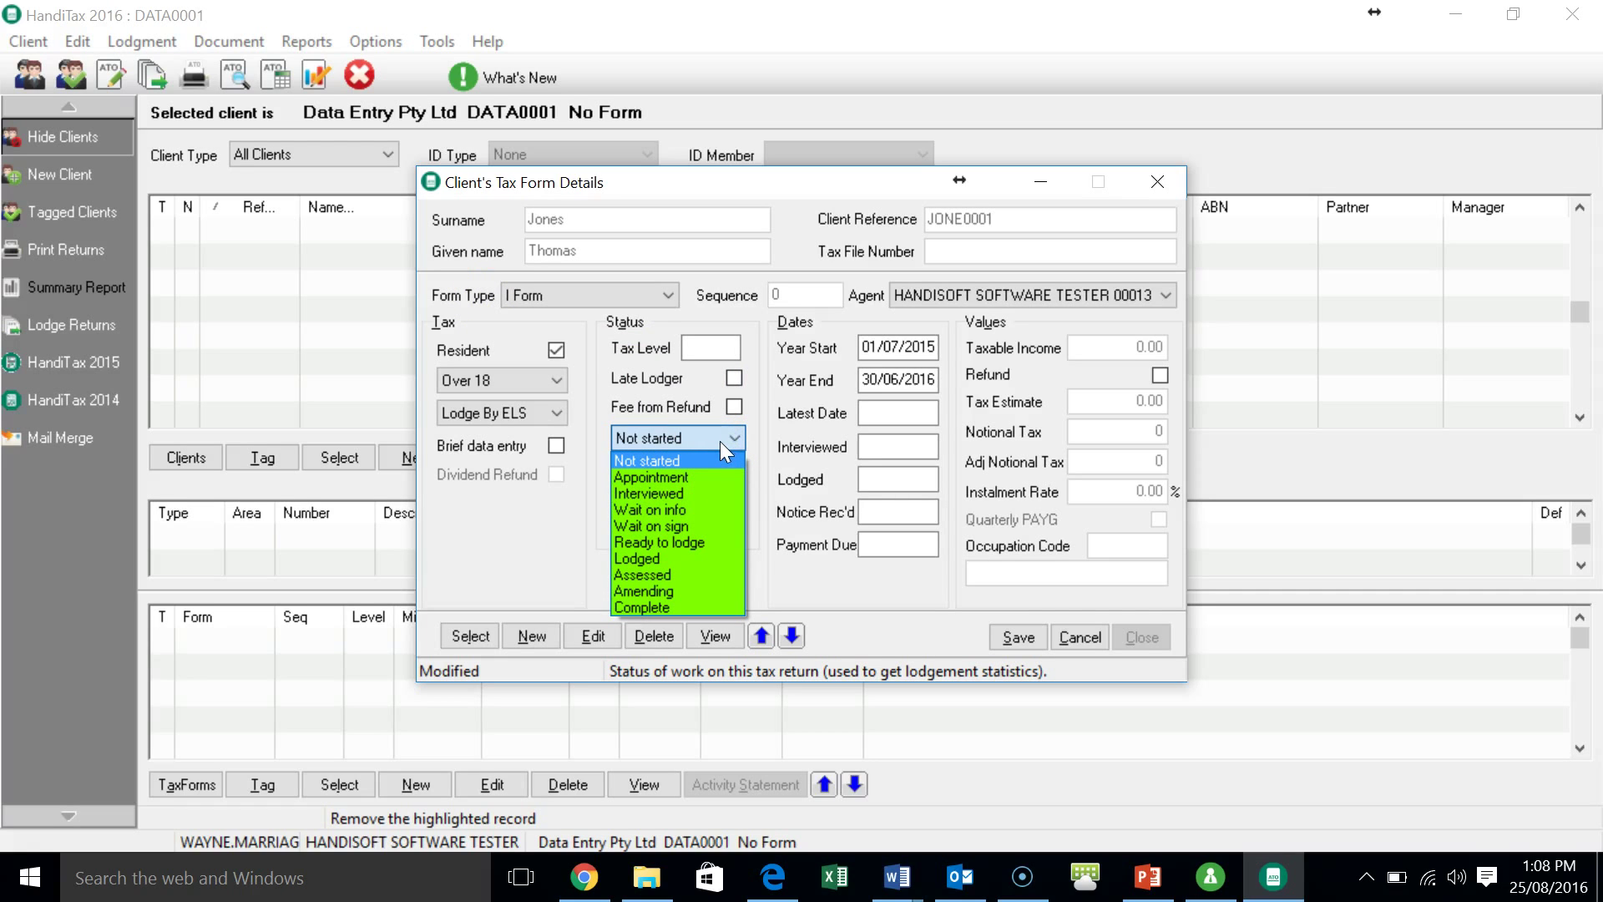
click(690, 478)
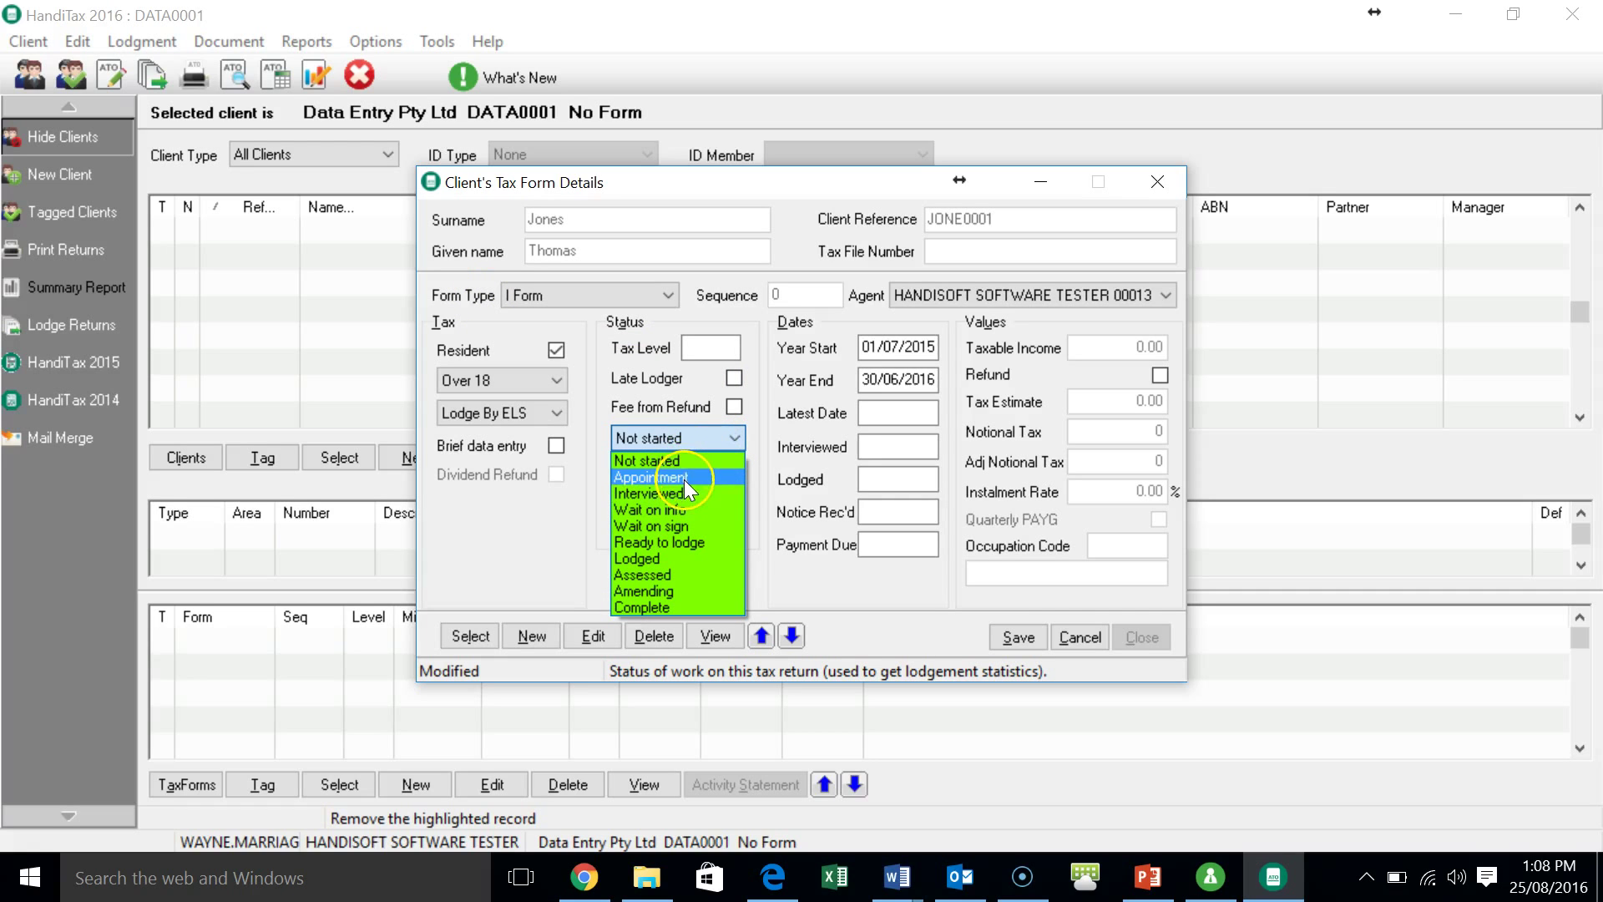
click(682, 493)
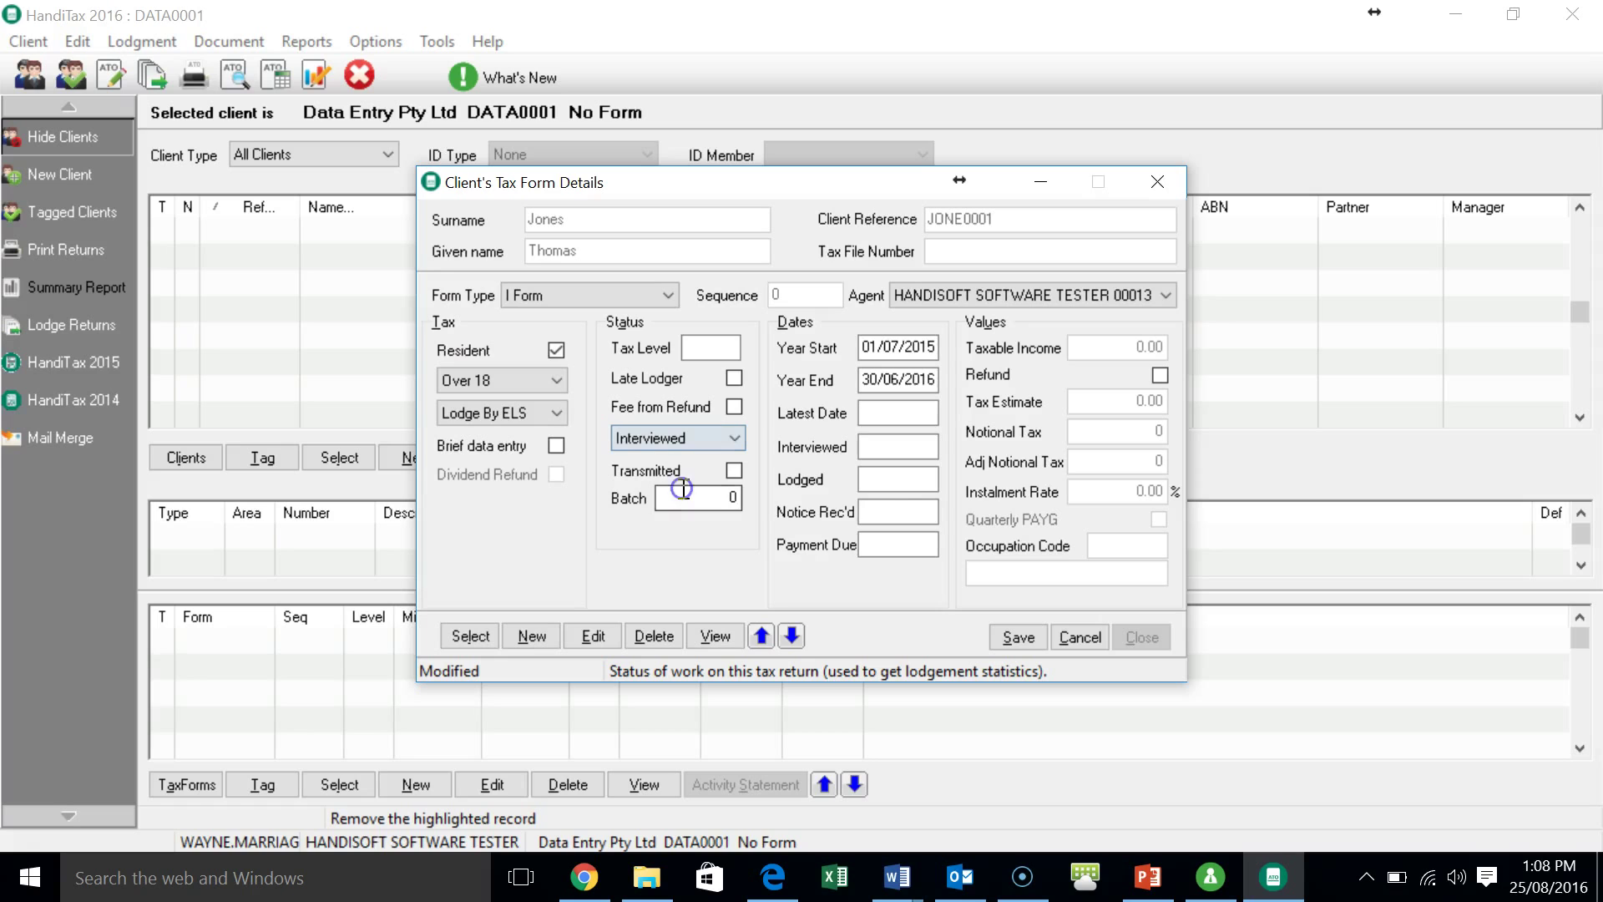
click(755, 493)
click(737, 438)
click(684, 459)
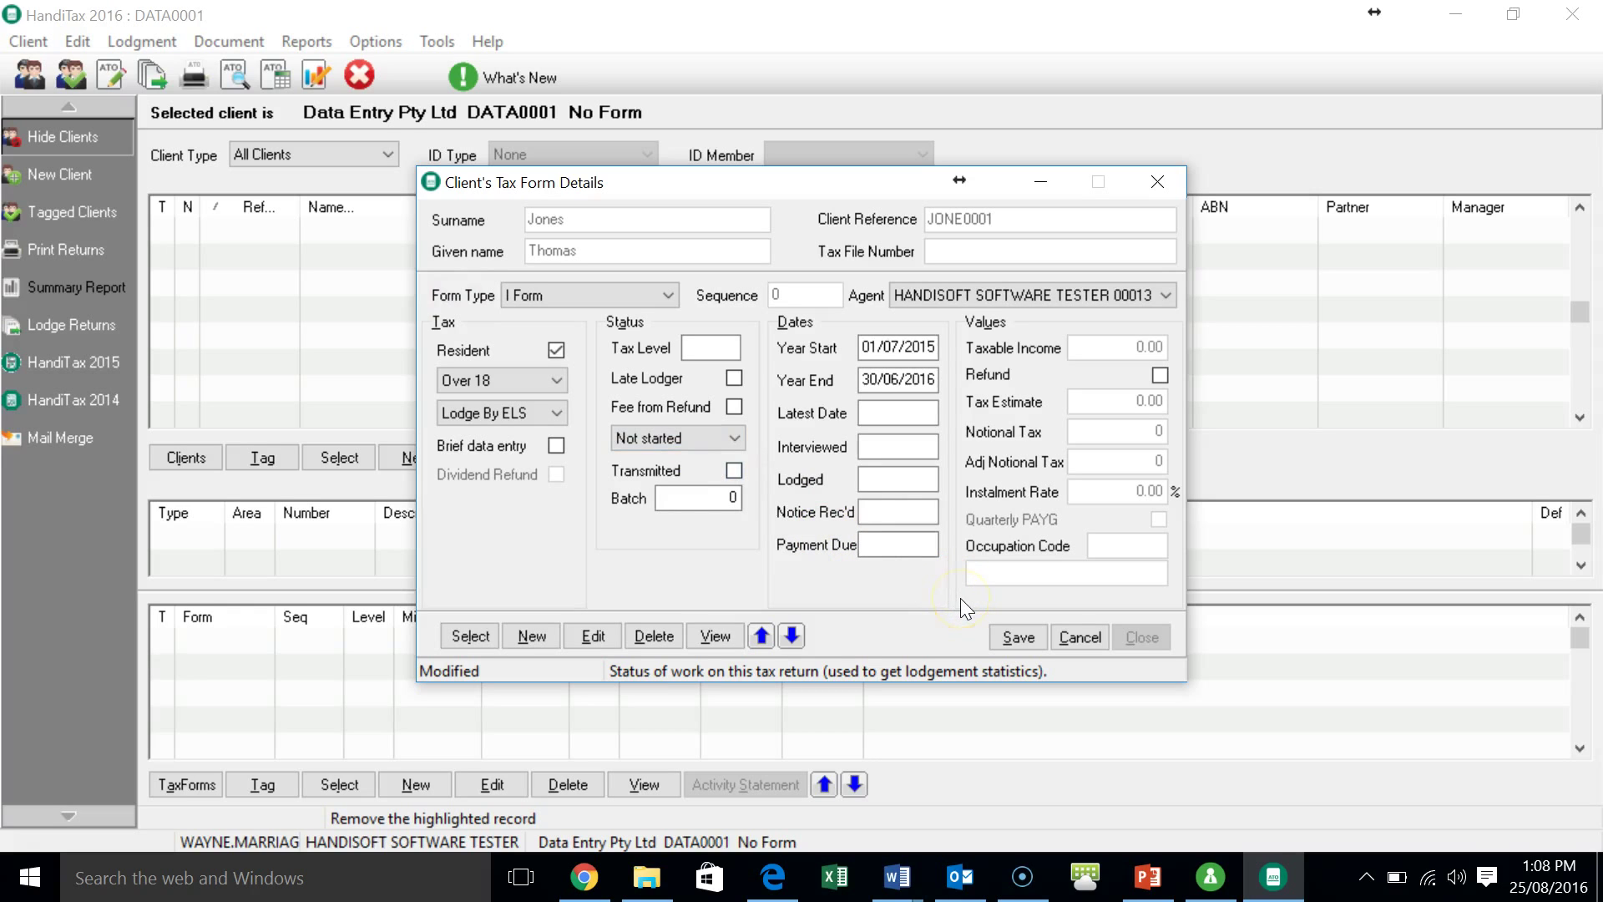
click(1012, 638)
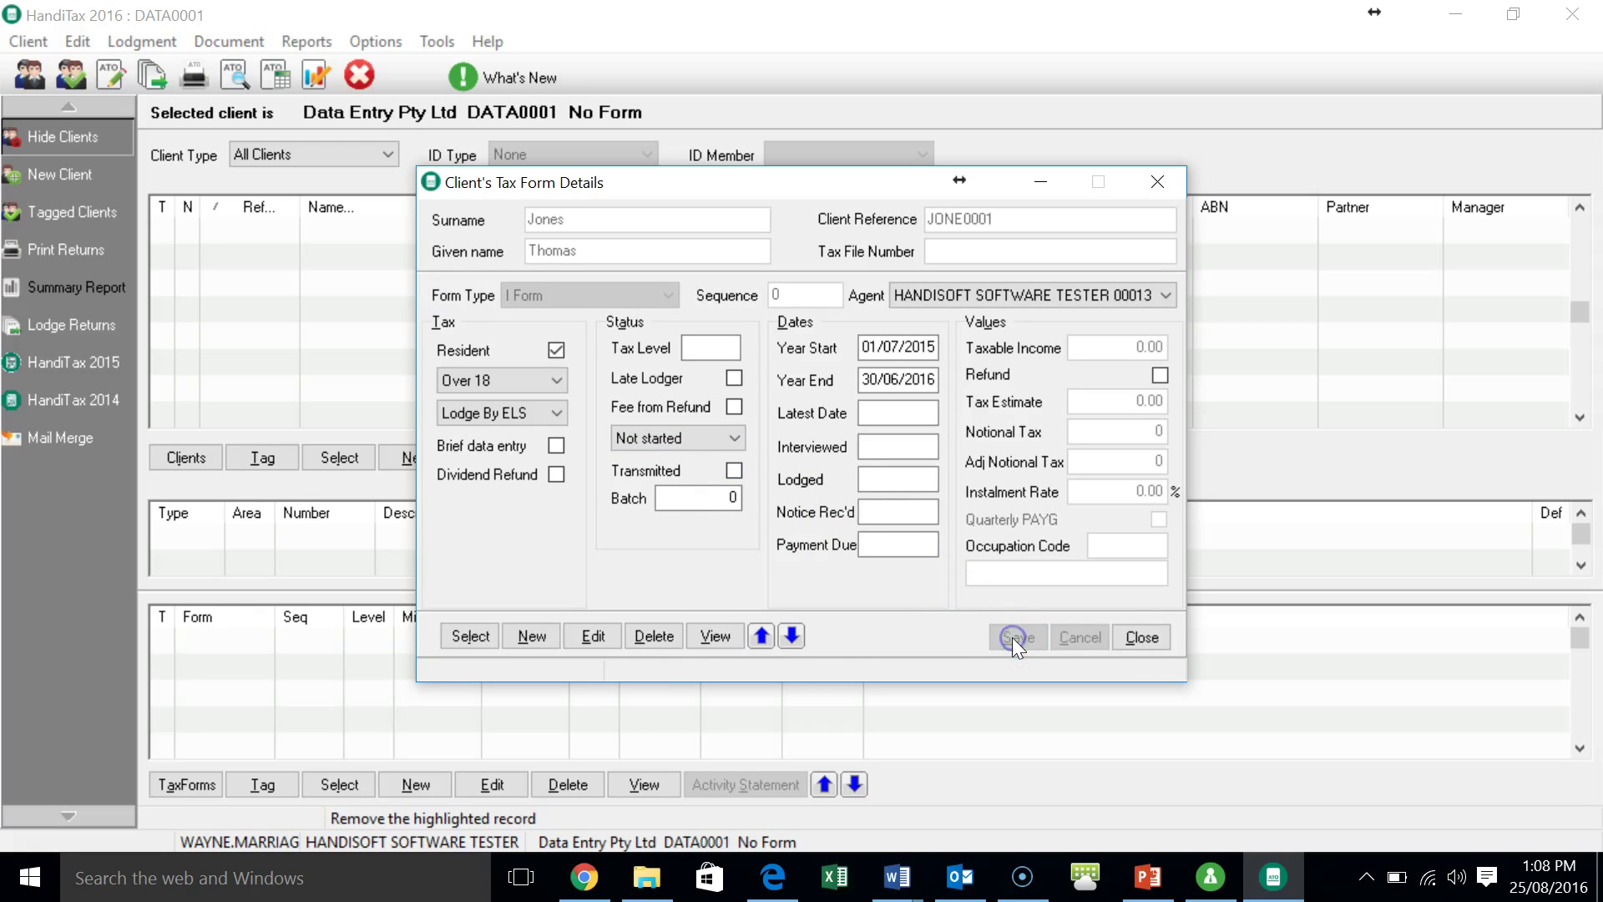
click(1144, 636)
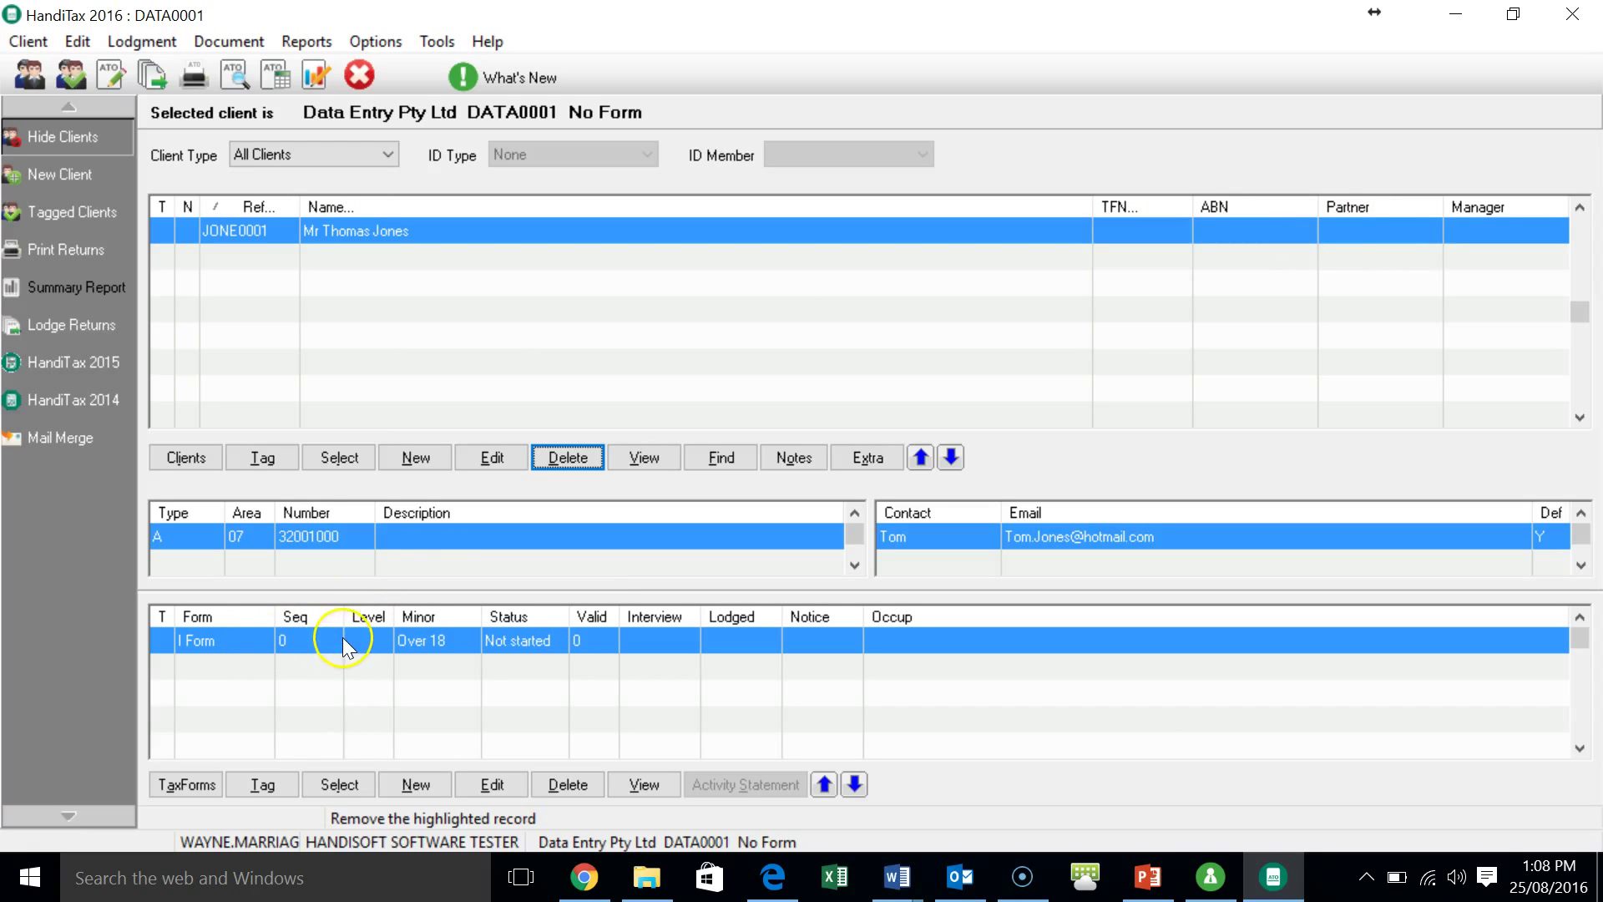
- Open the 2016 Tax Return Outline, look at Main form I and the Cover, then reopen the Cover
click(339, 784)
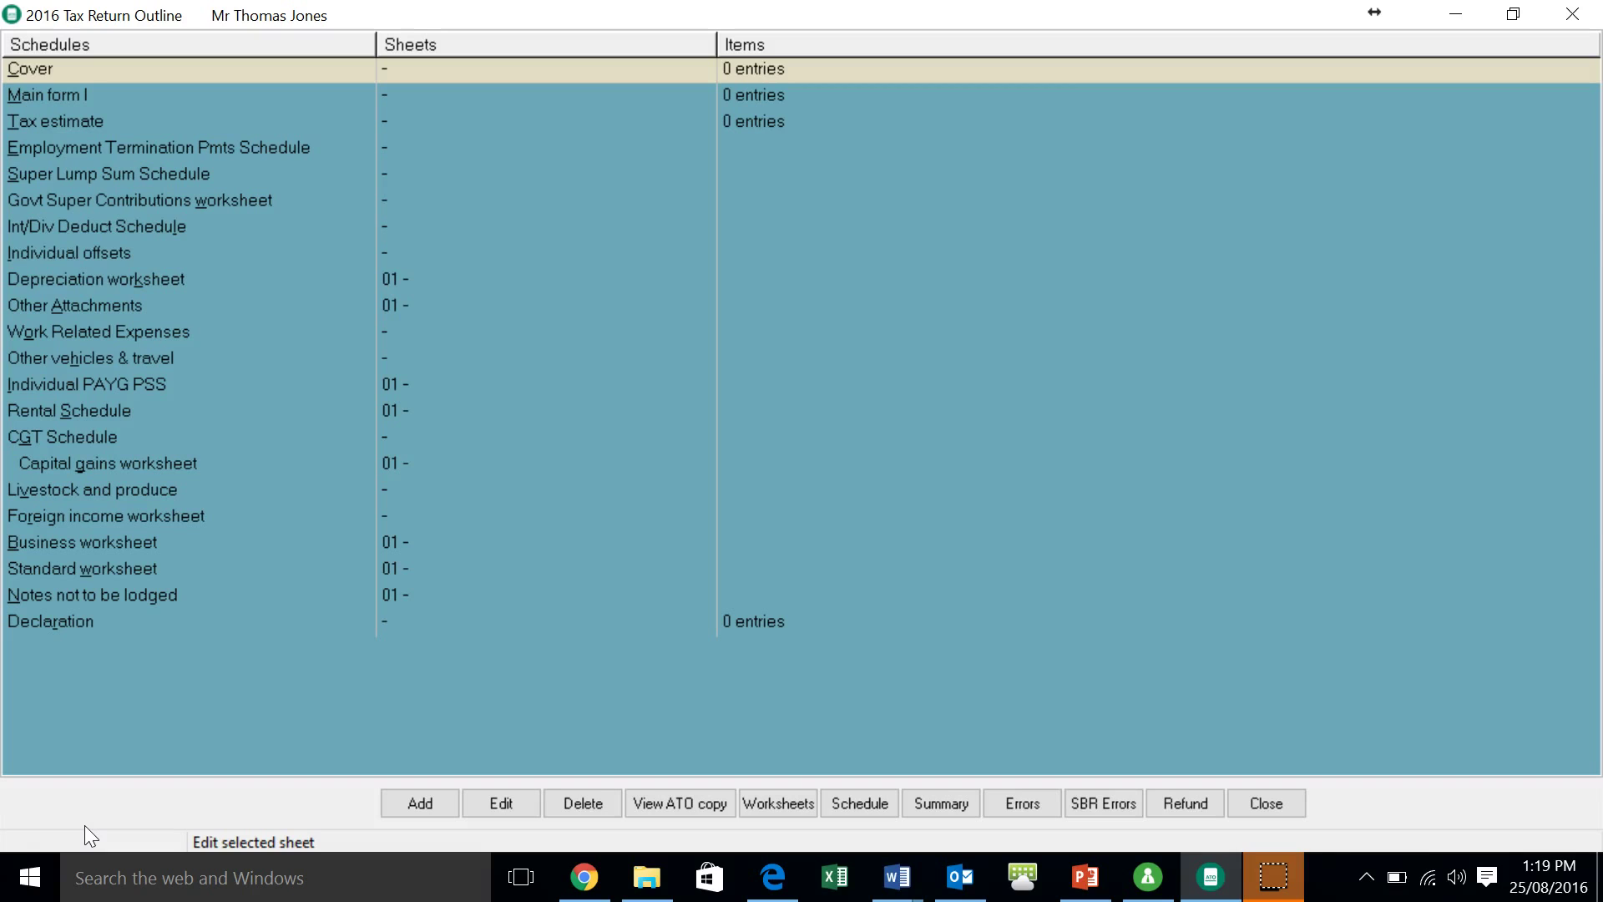
key(m)
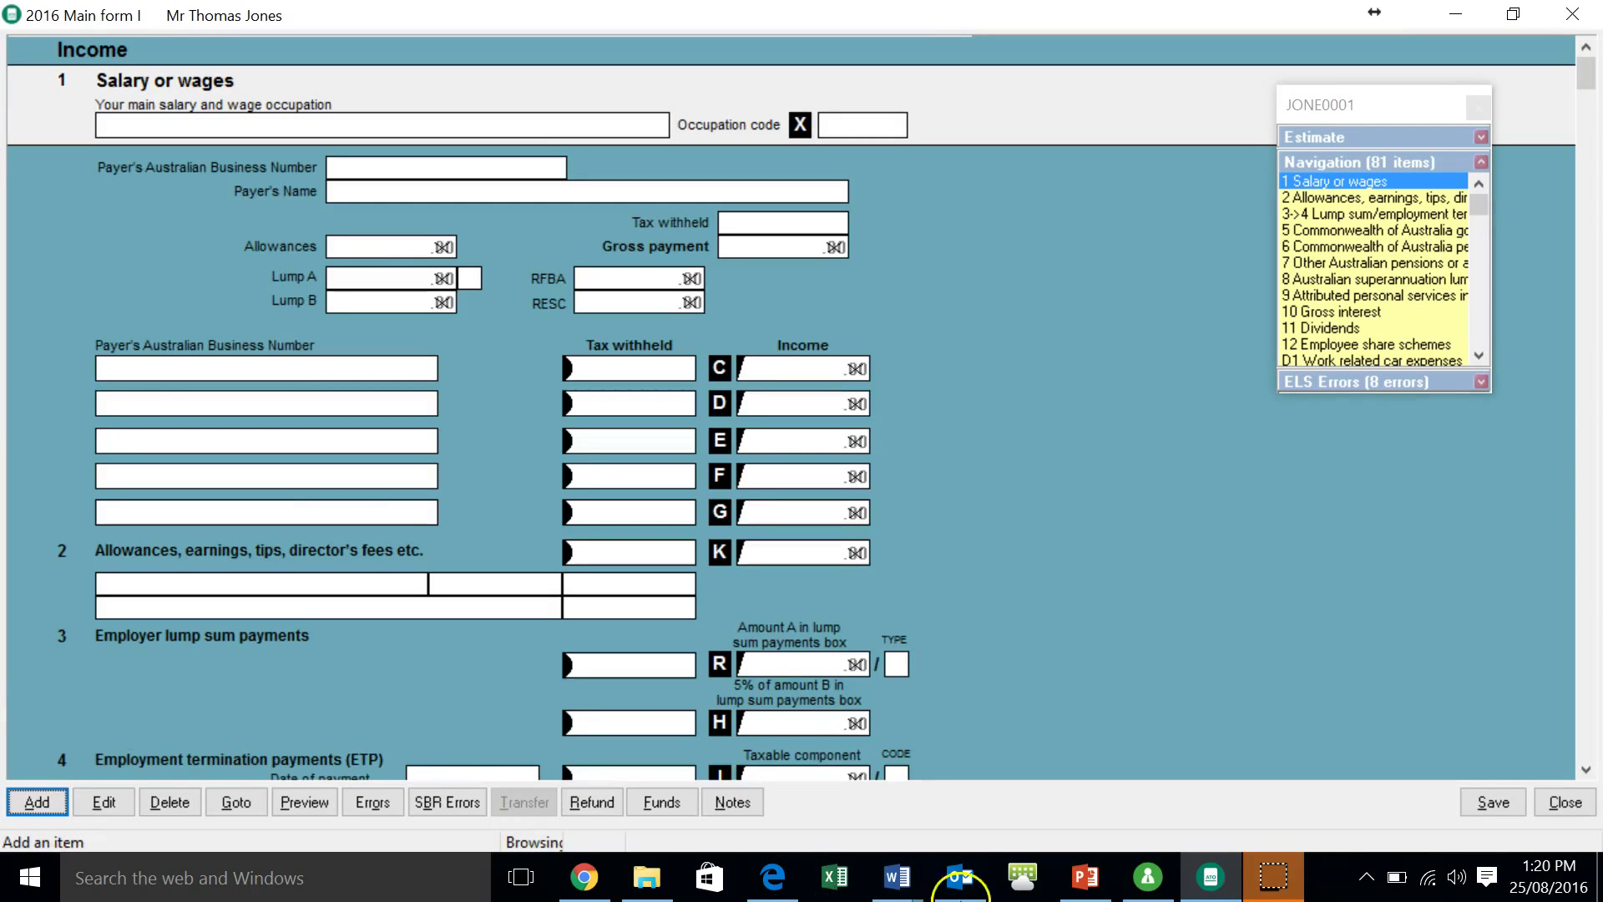
click(1565, 800)
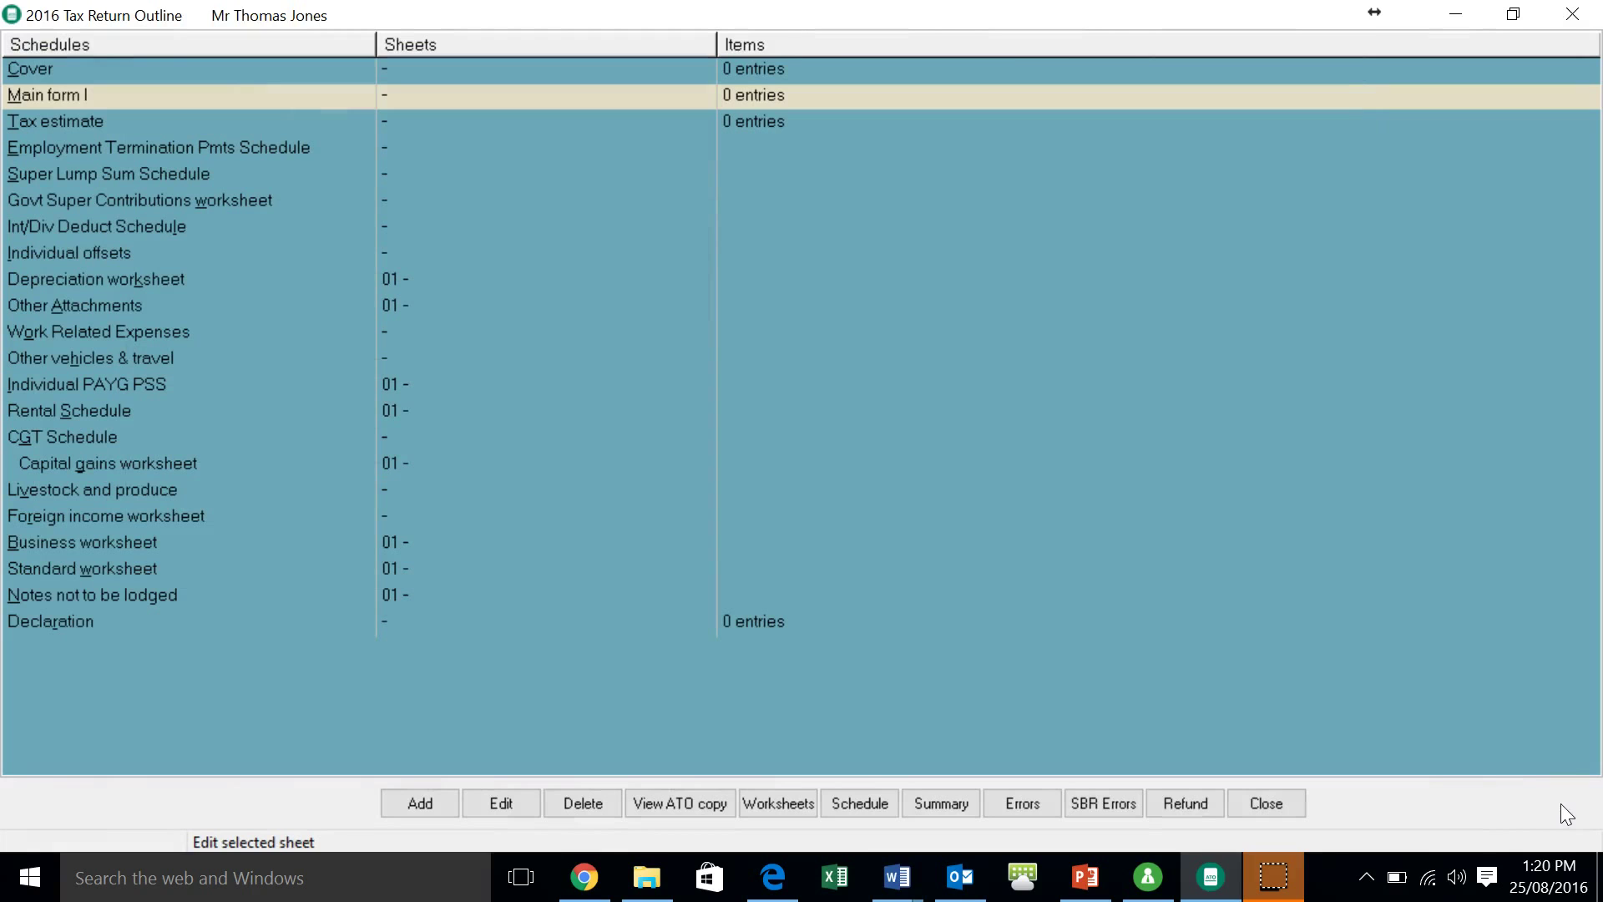
double_click(62, 78)
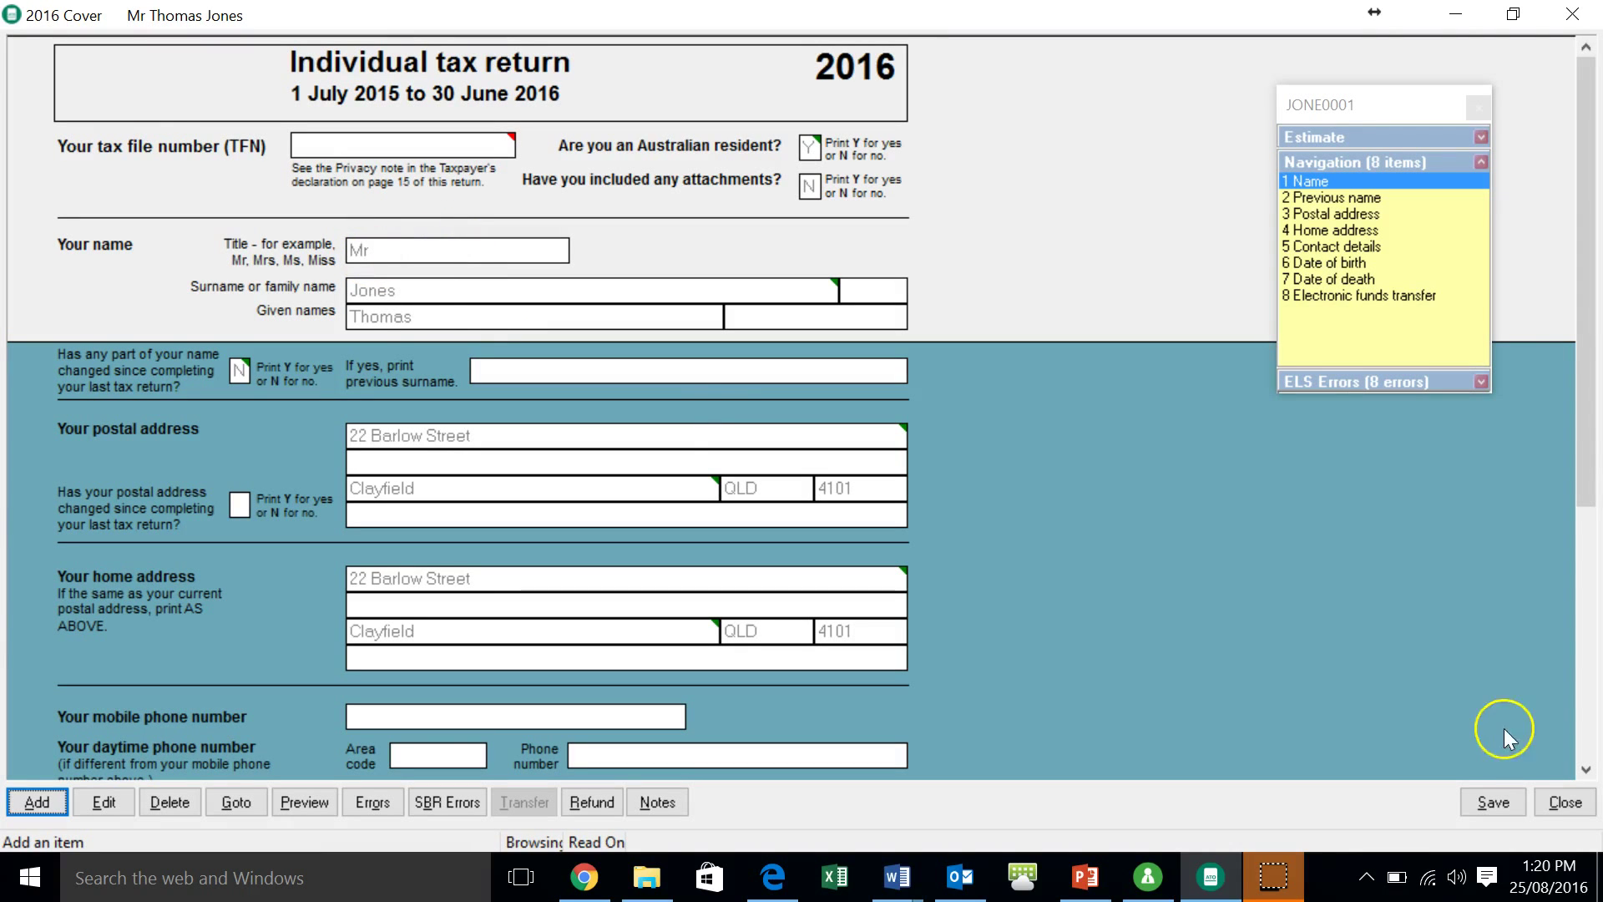
click(1544, 804)
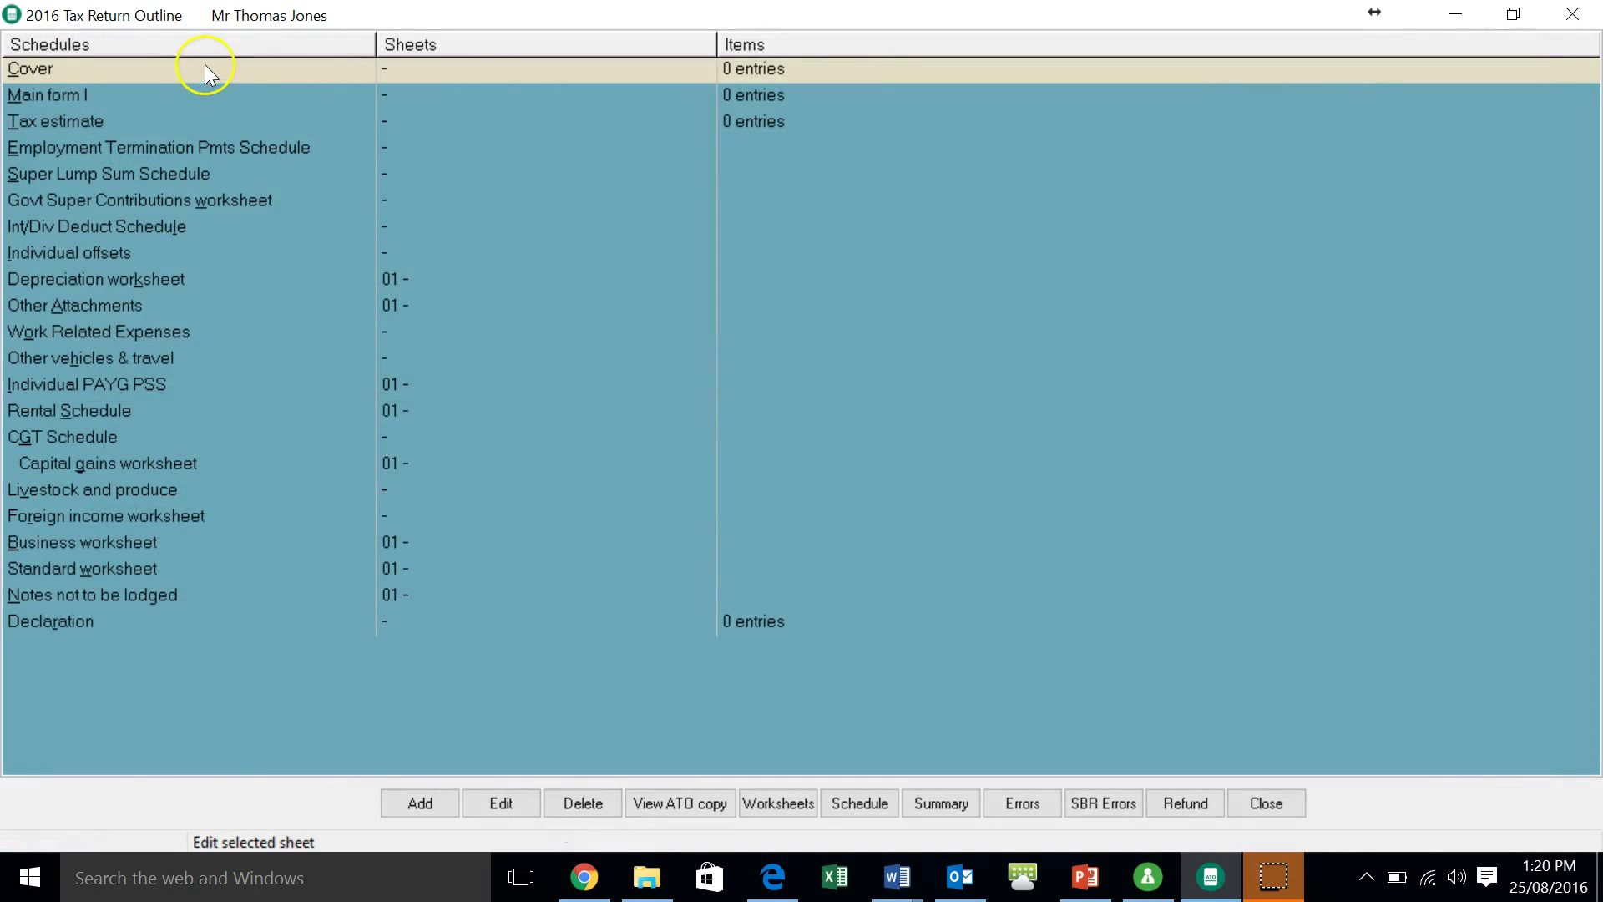
double_click(203, 67)
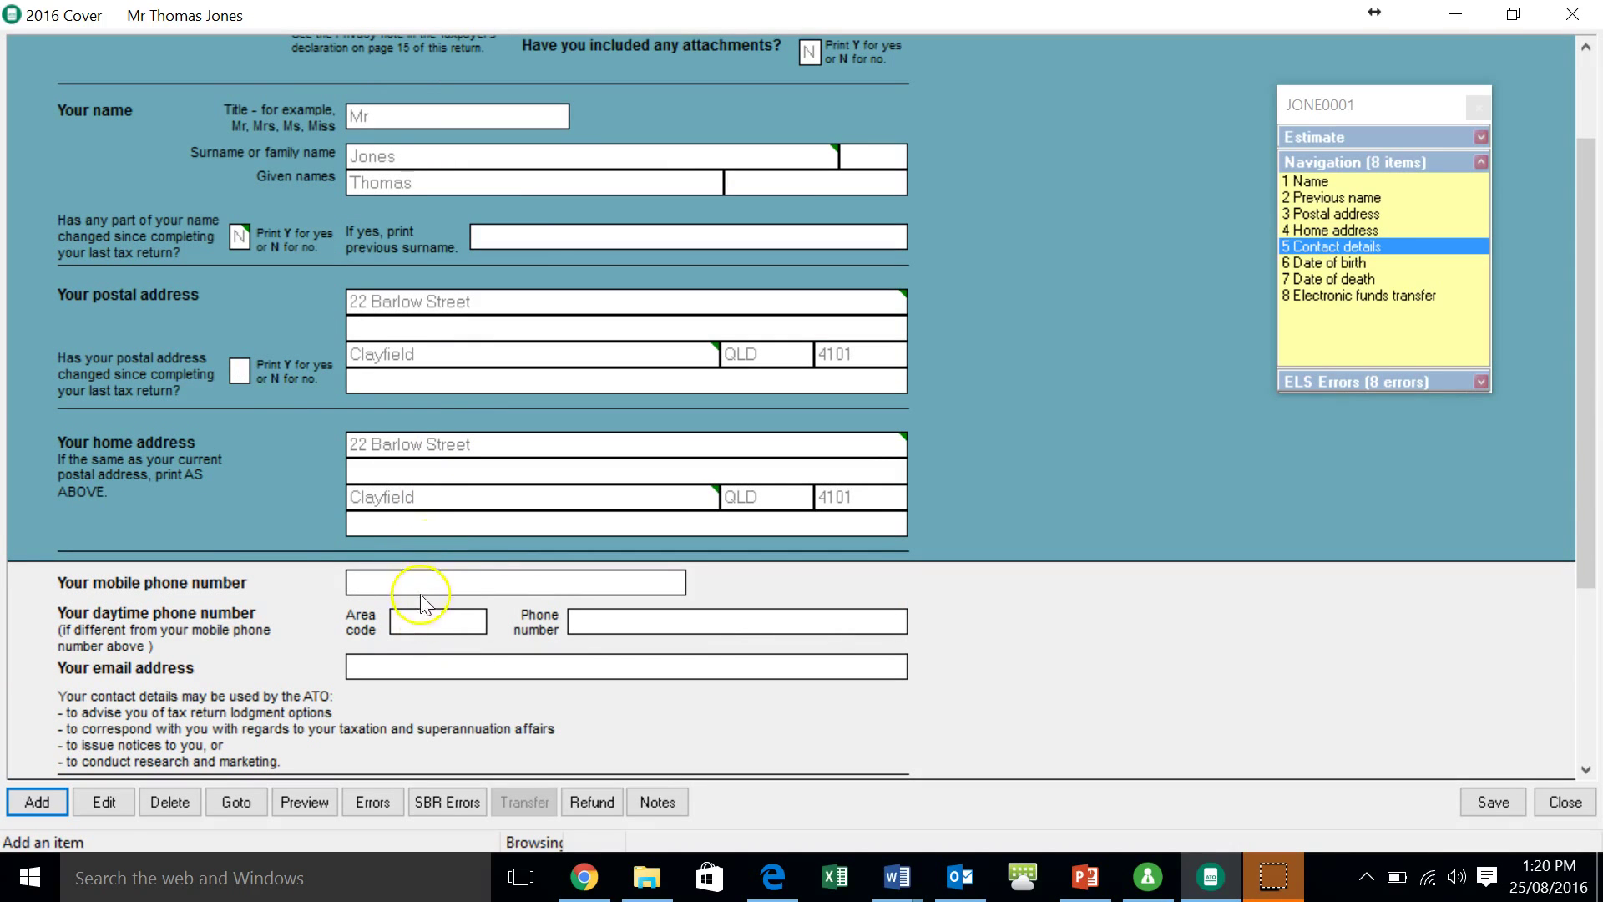
- Enter the taxpayer's mobile number, daytime phone with area code, and e-mail address on the cover
click(420, 587)
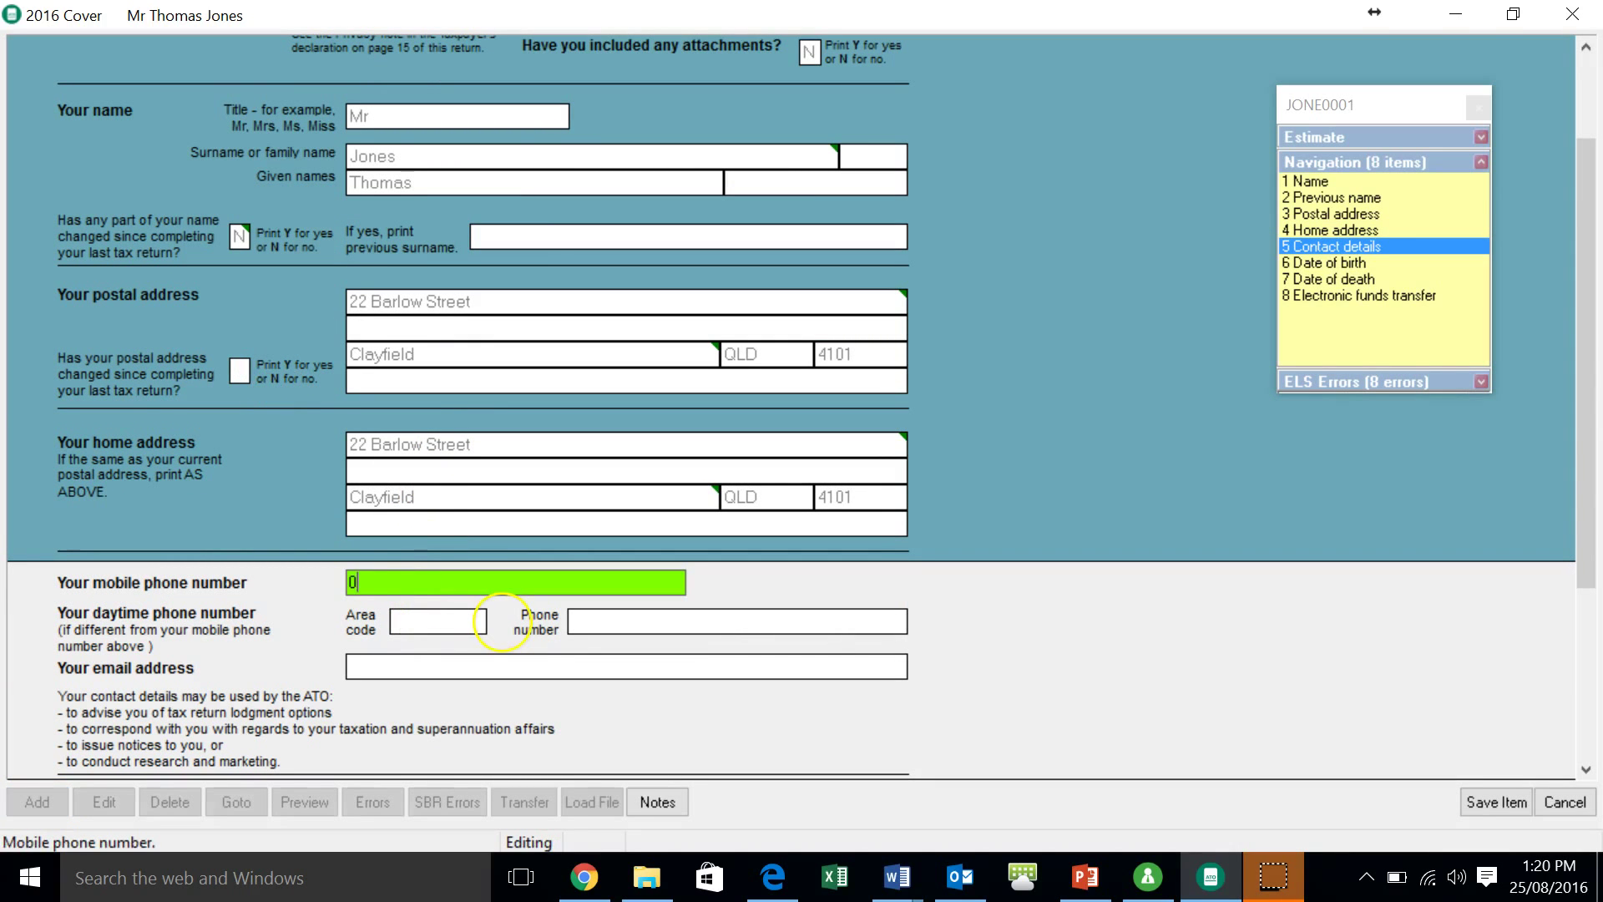
key(Tab)
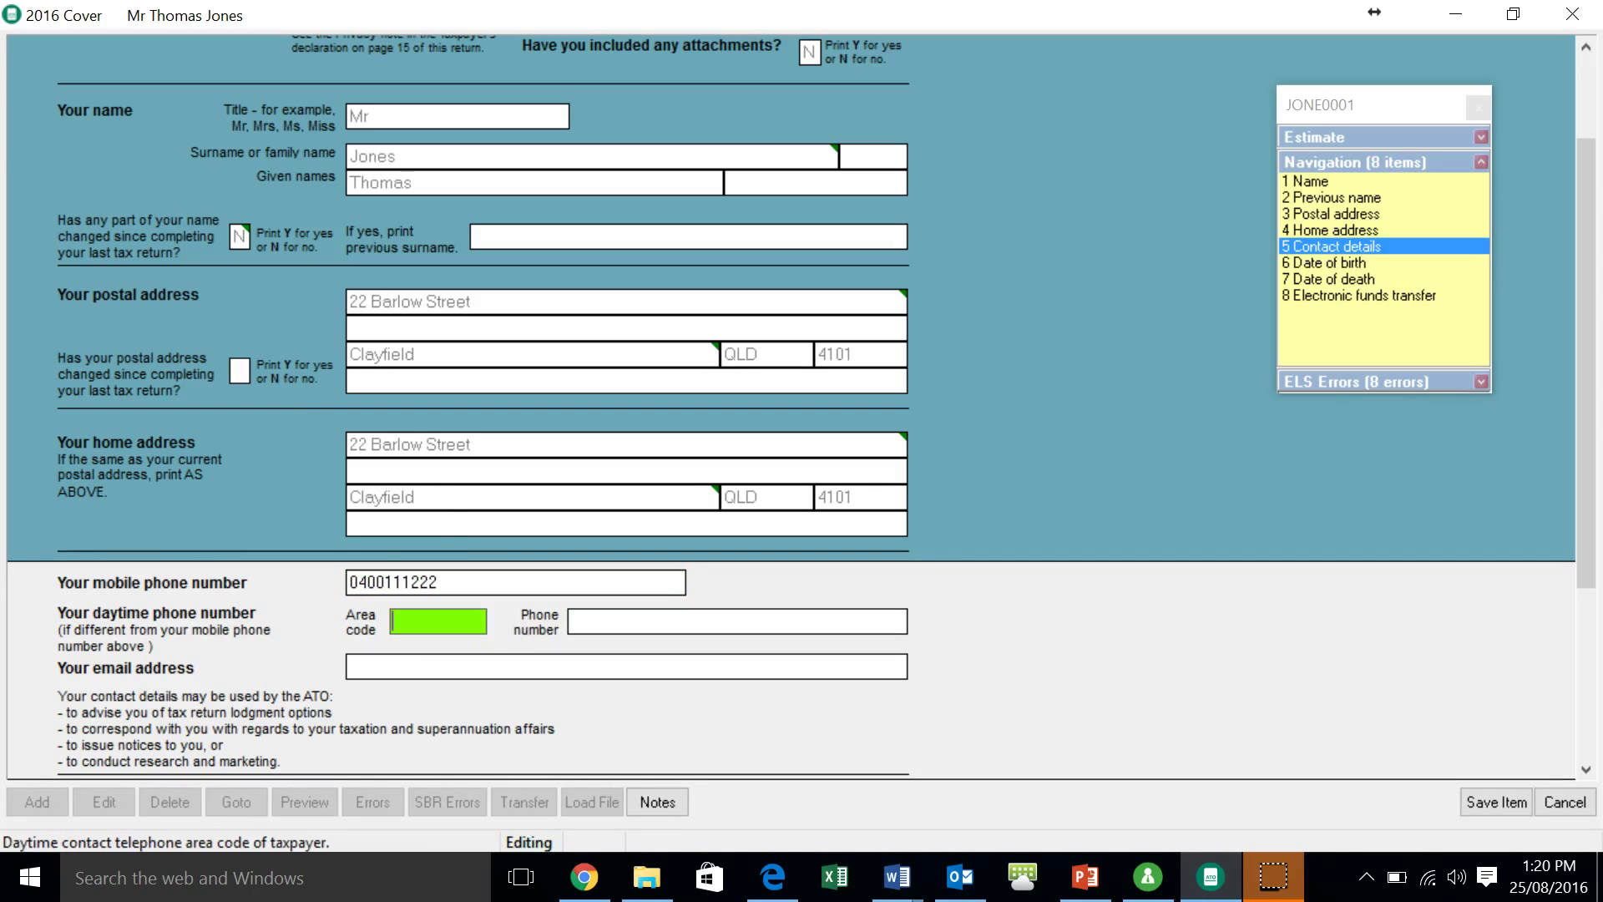
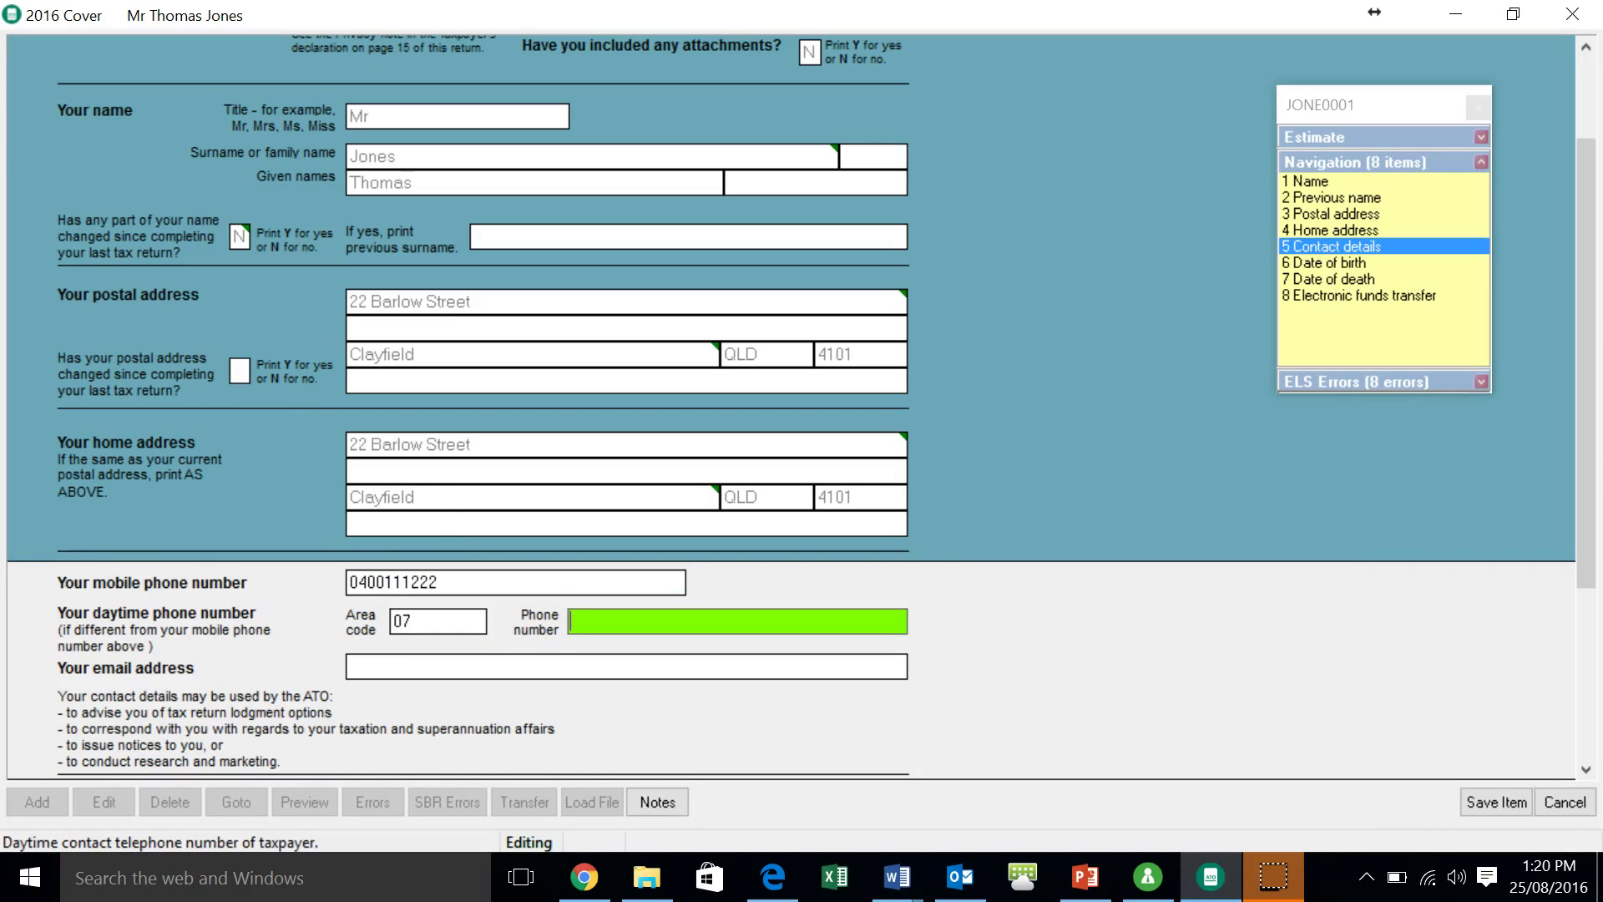
click(420, 667)
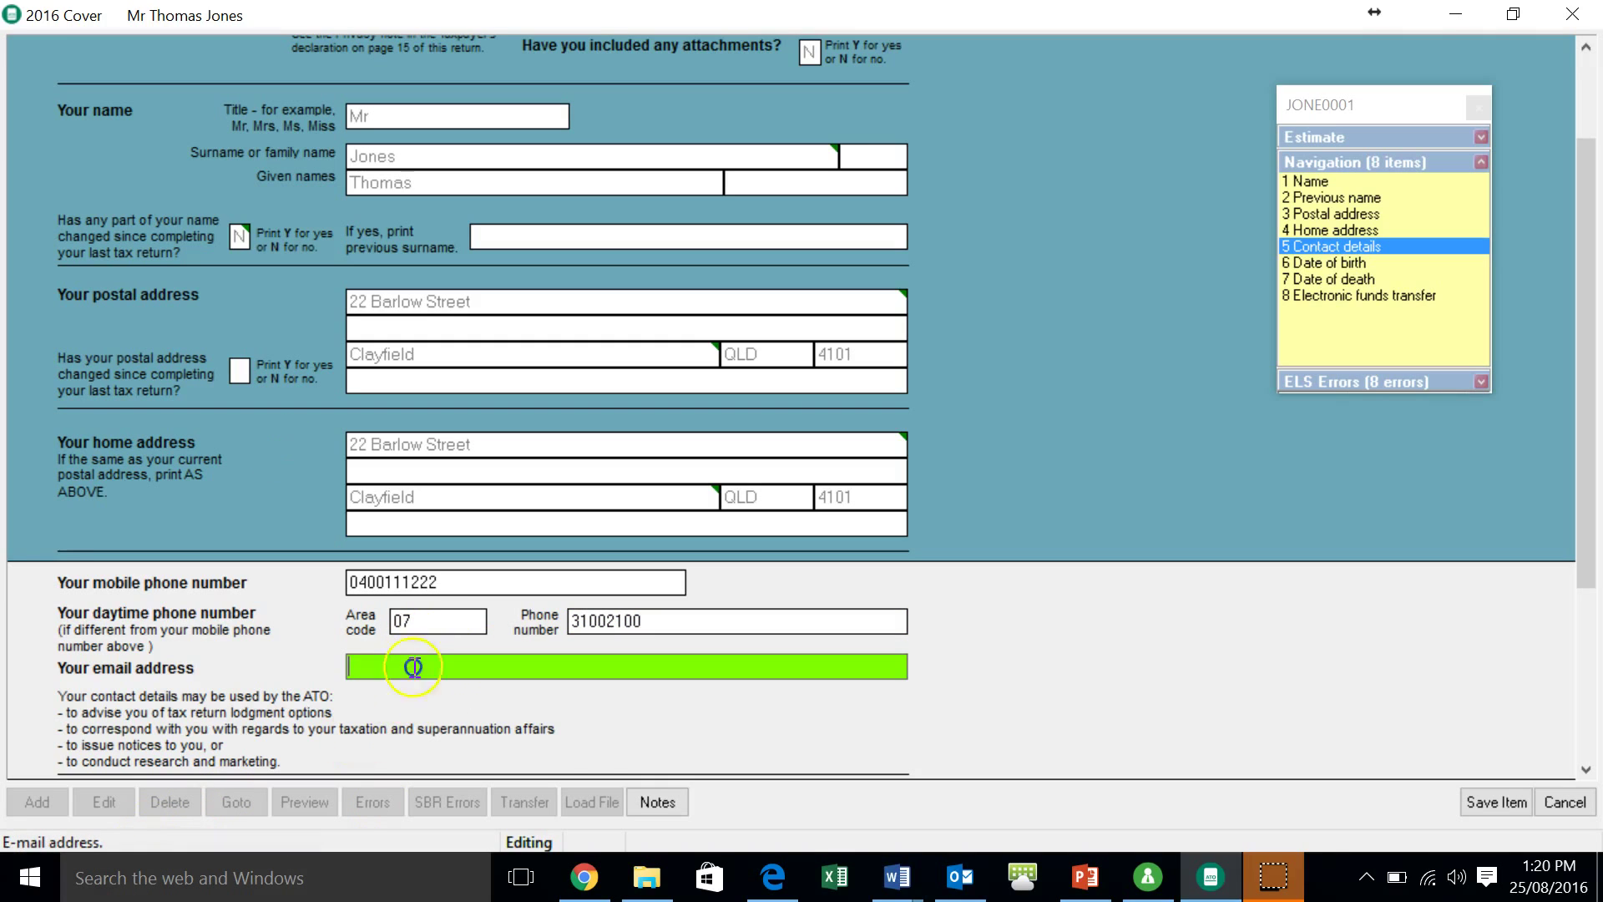
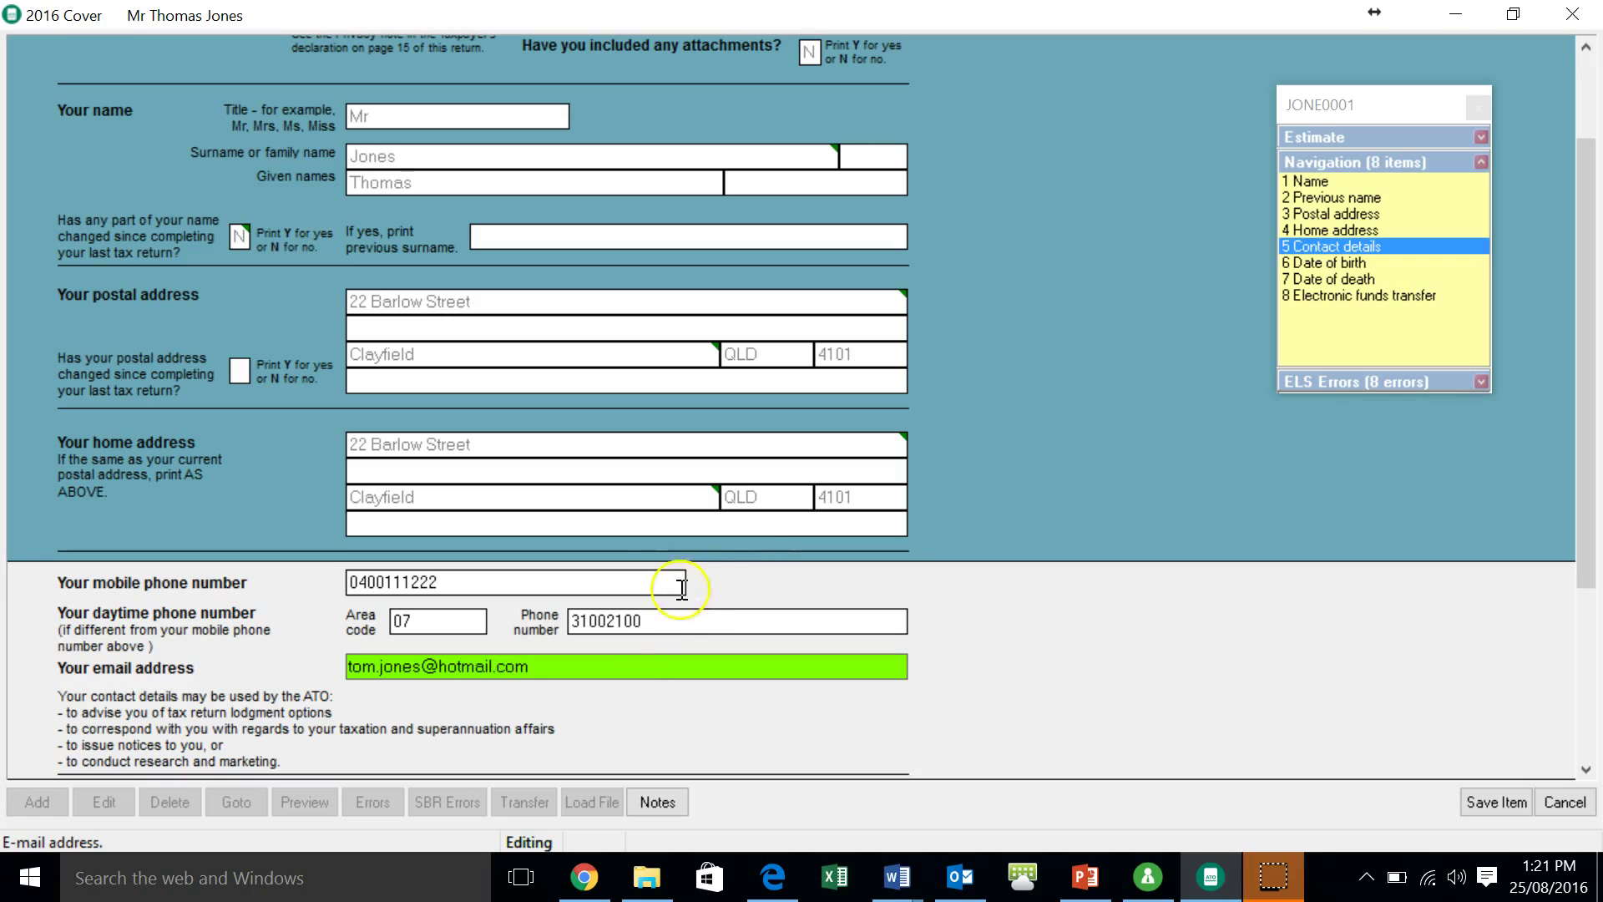
- Review the cover form's name, date of birth, date of death, home address and EFT sections
click(1586, 770)
click(1586, 770)
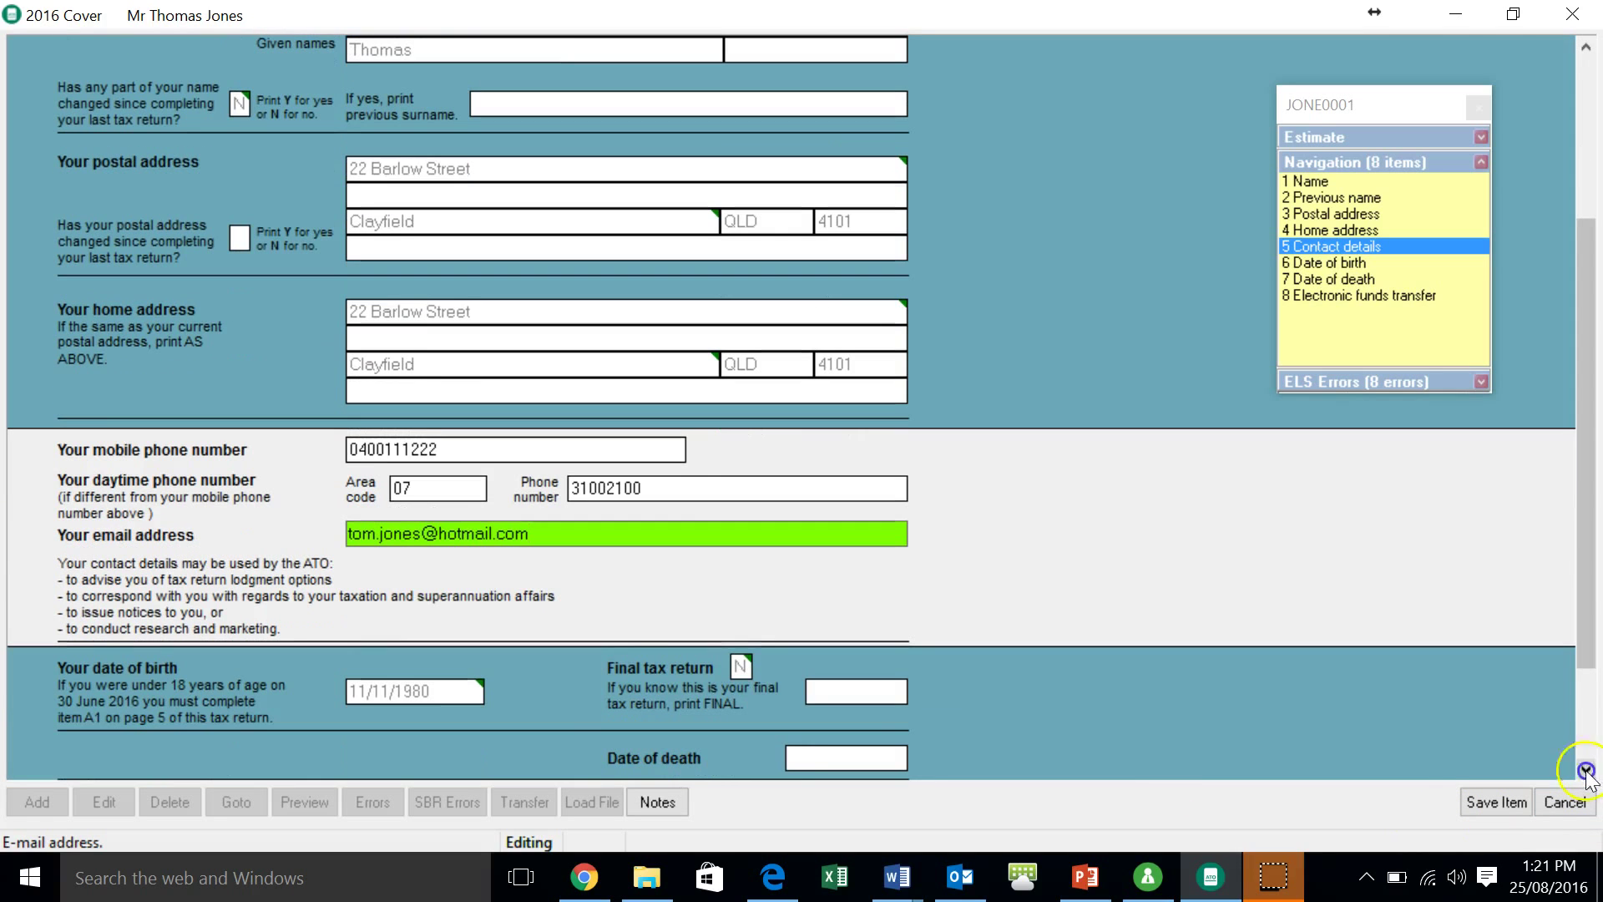
click(1341, 262)
click(1331, 292)
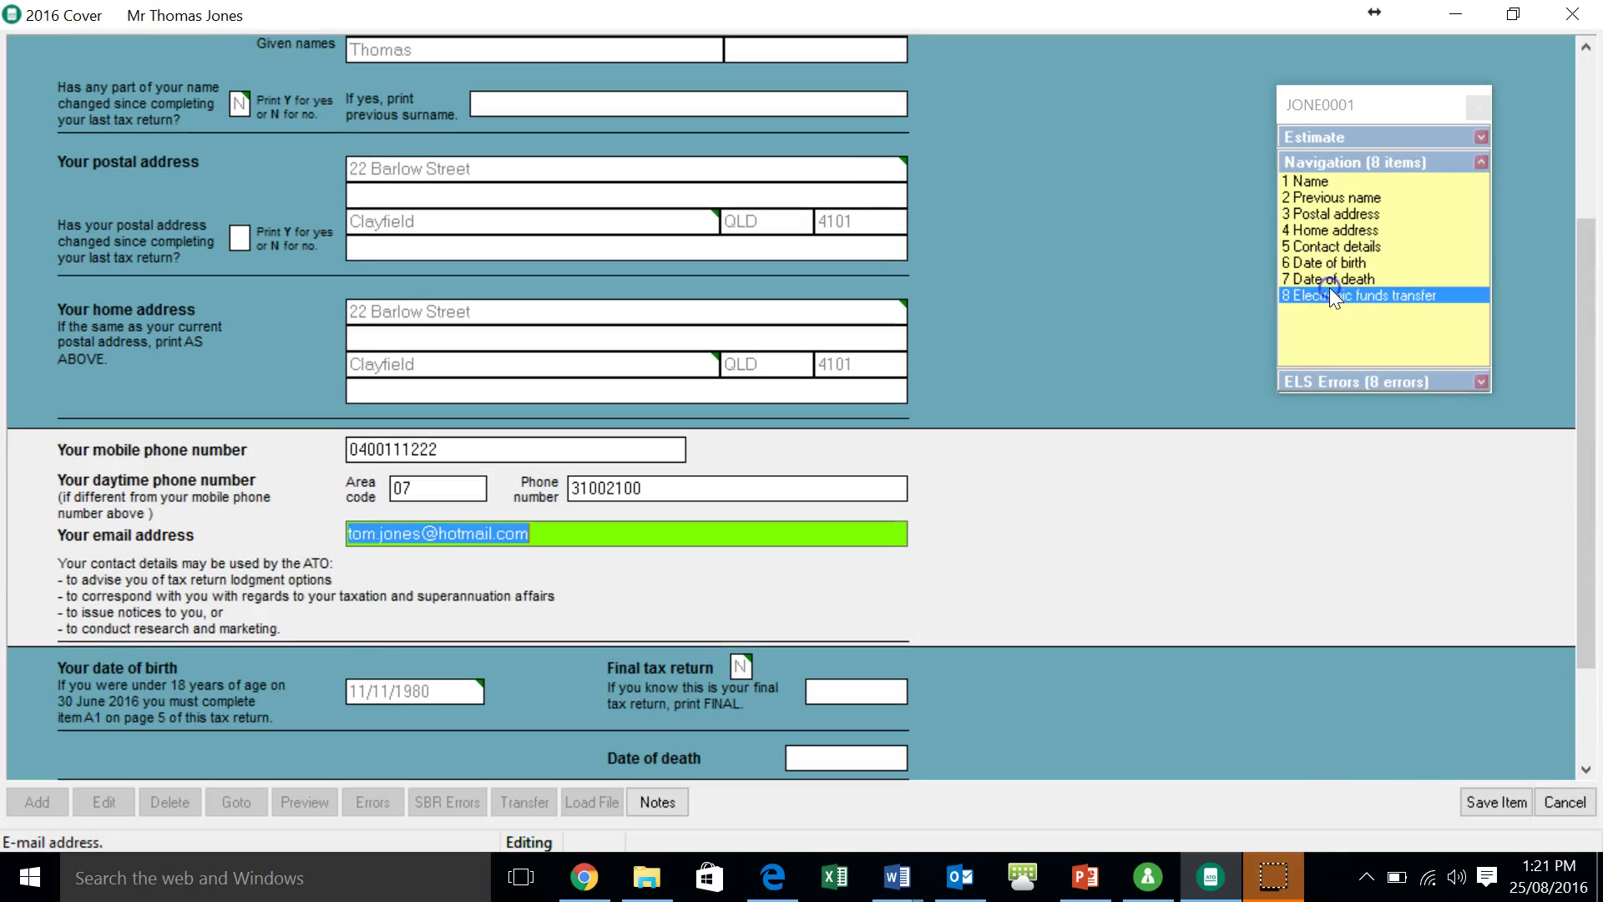
click(1320, 182)
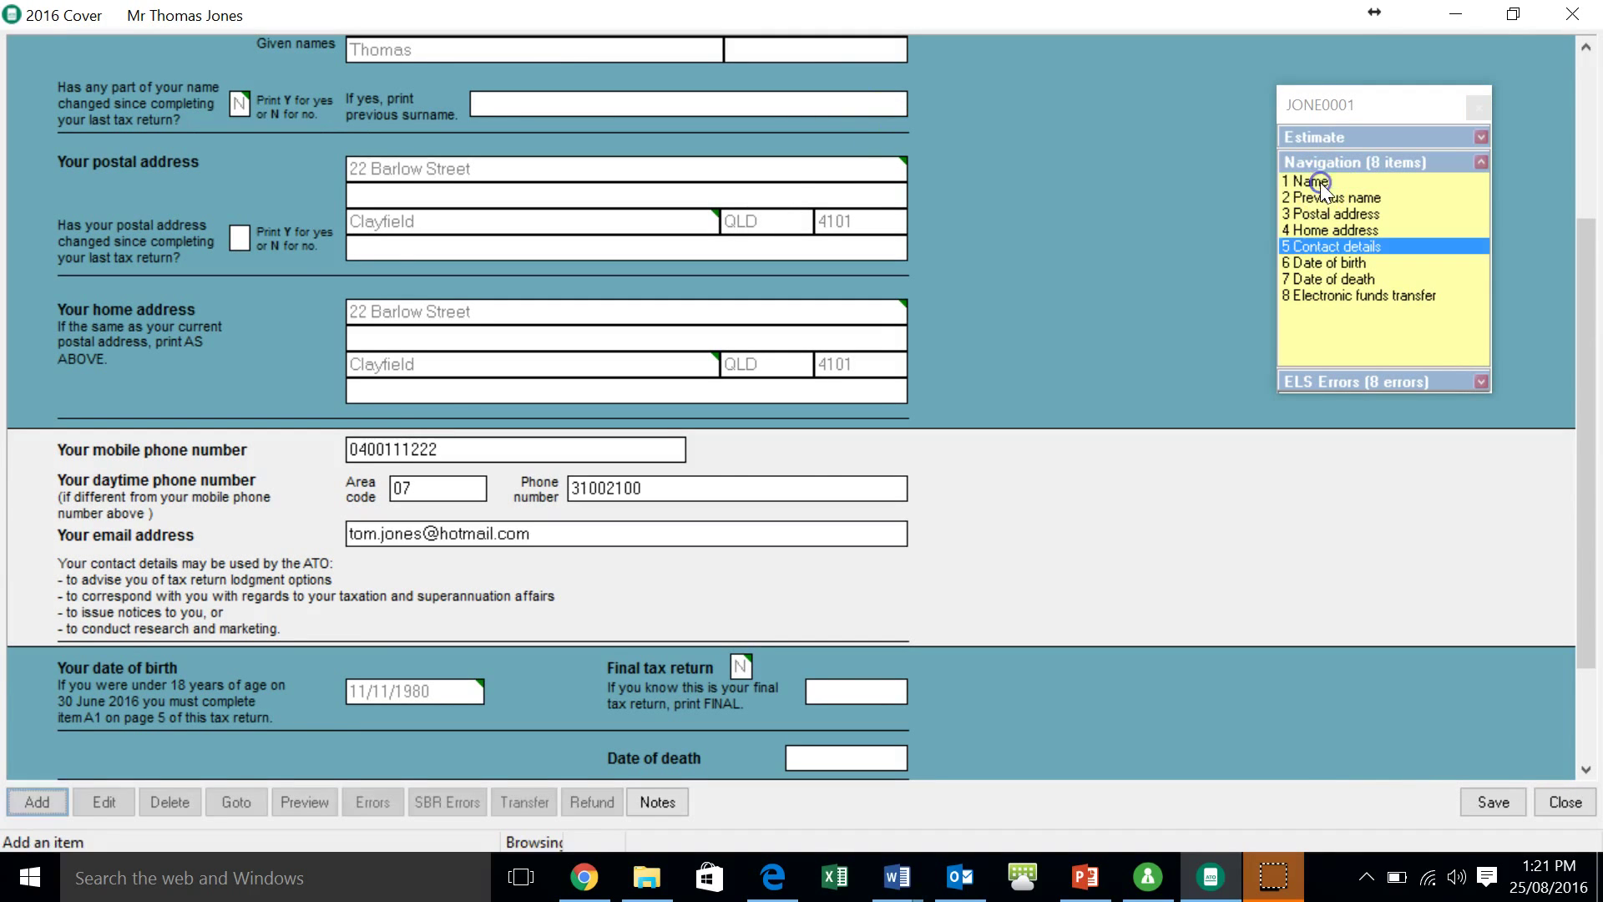
click(1320, 182)
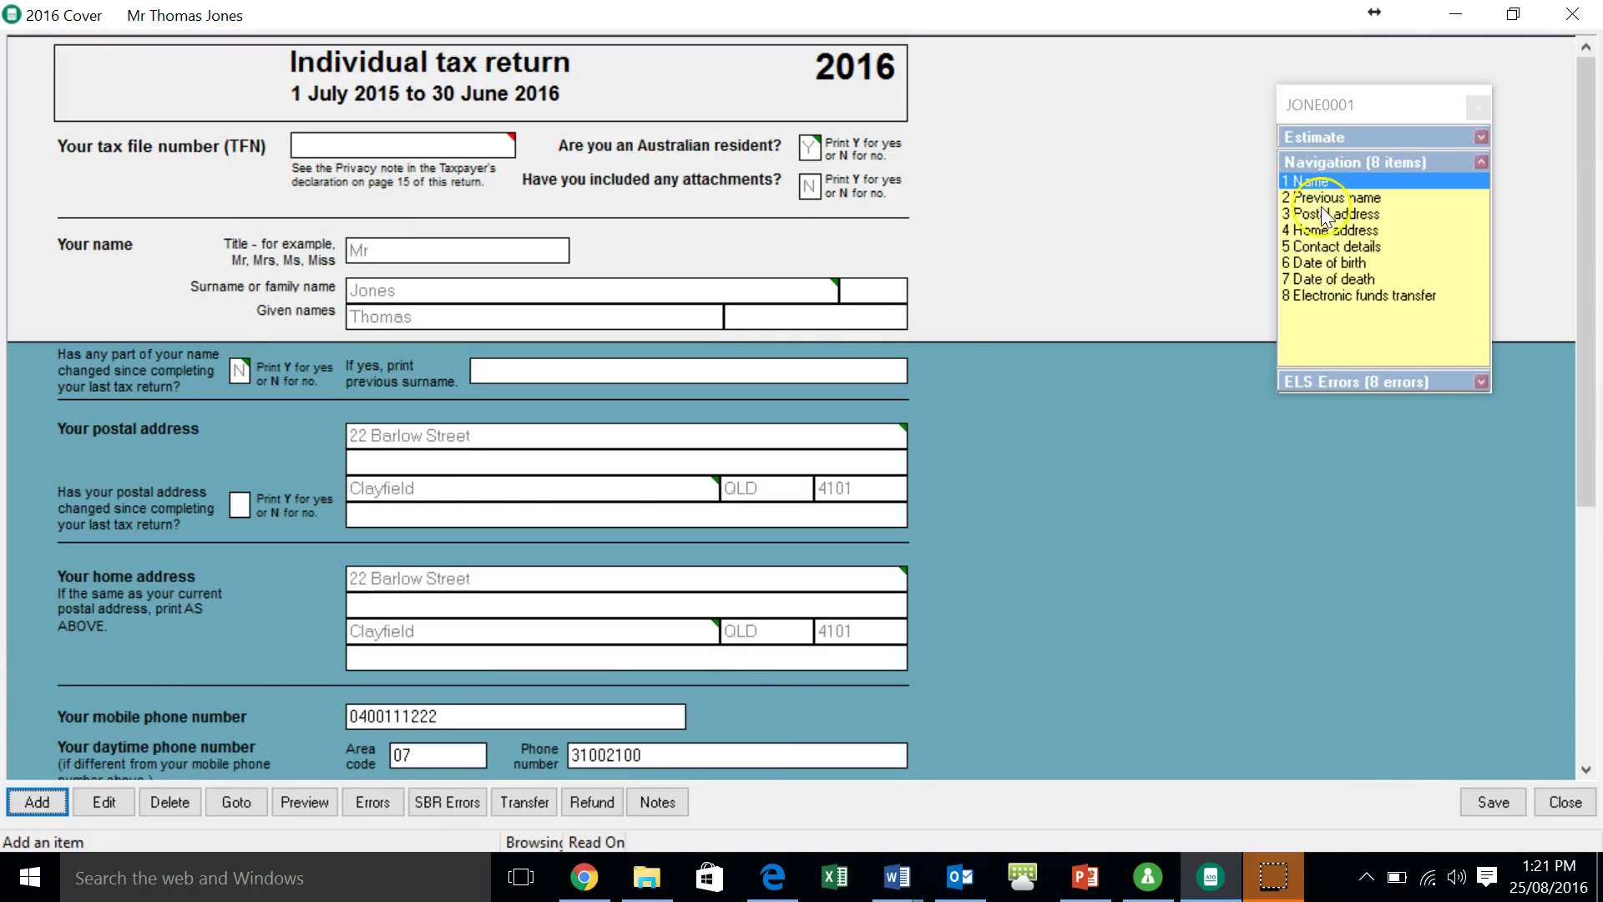
click(1321, 265)
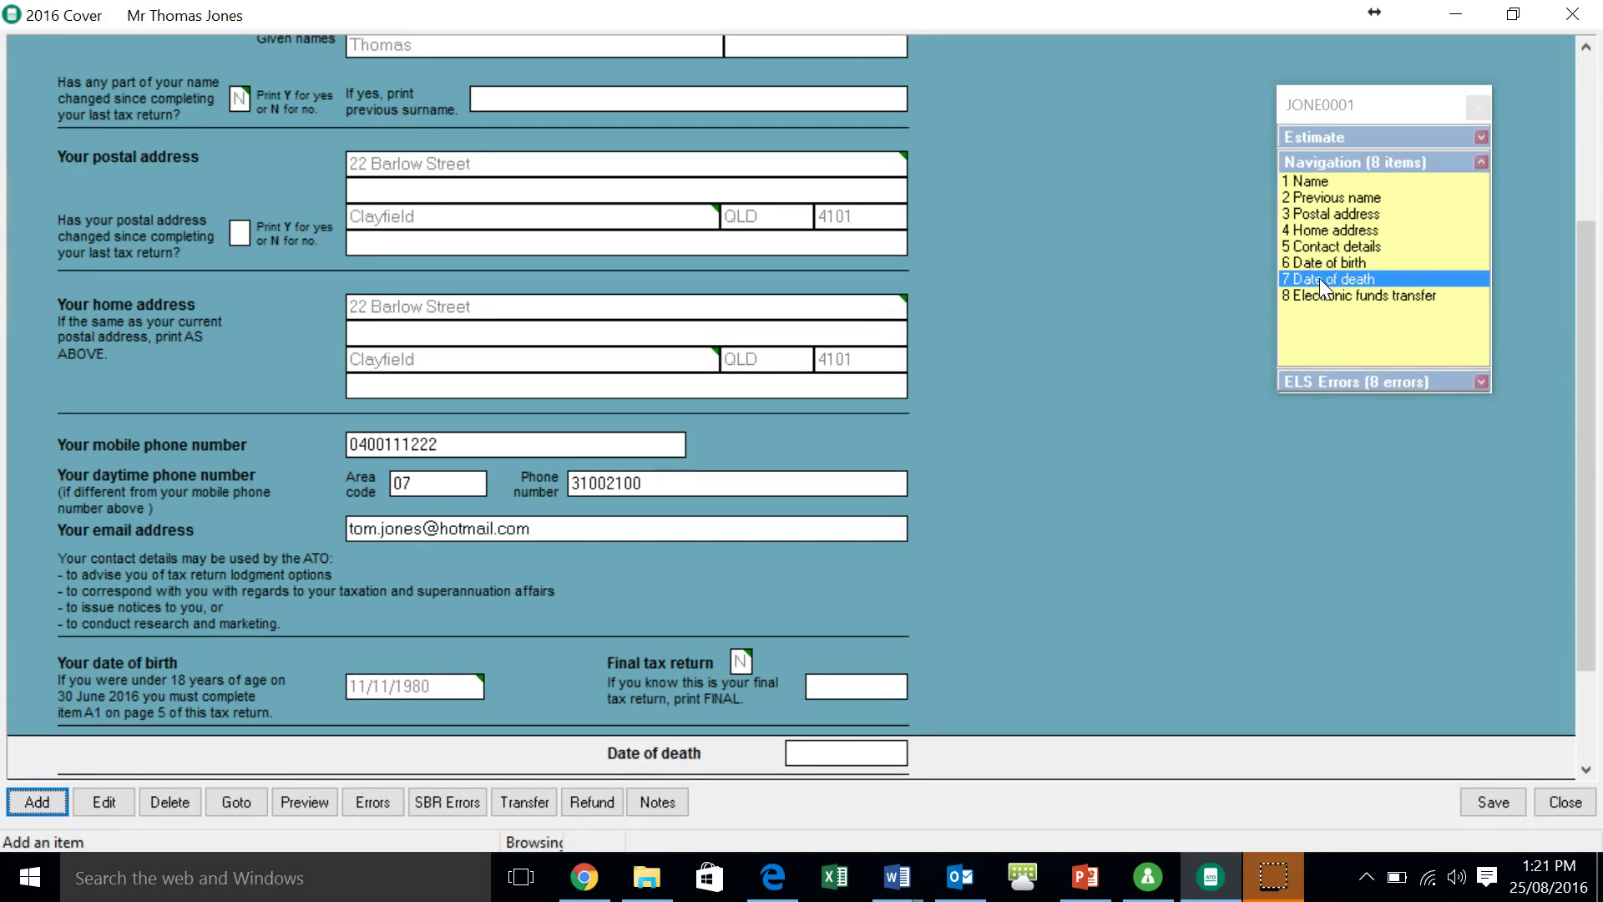
click(1310, 211)
click(1310, 226)
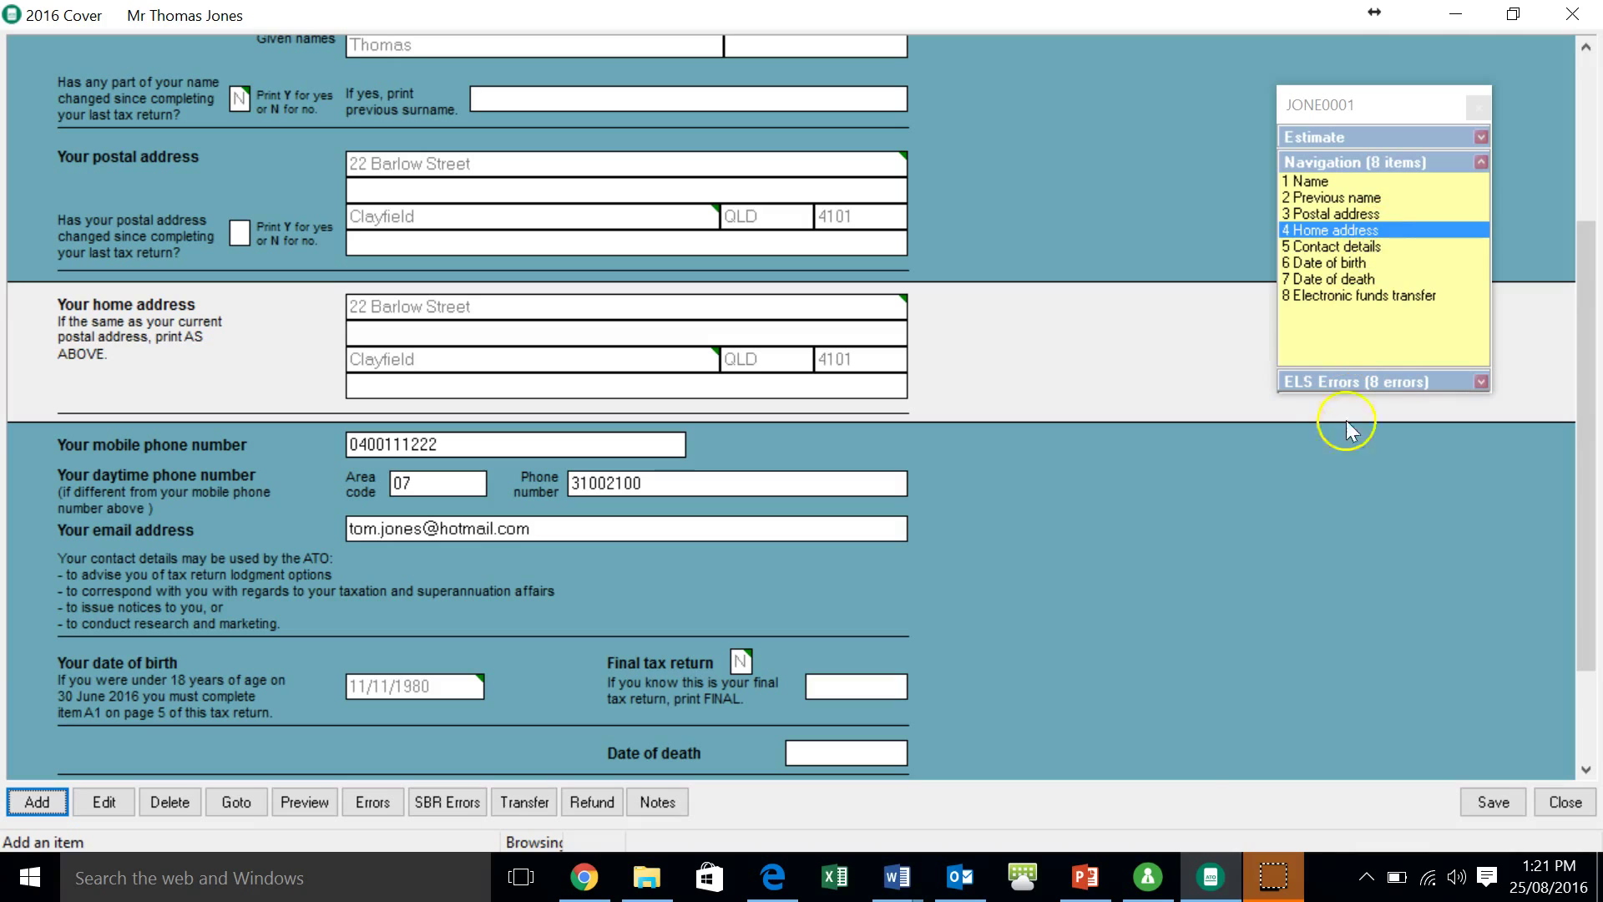
- Save the completed cover form and close it back to the outline
click(1586, 769)
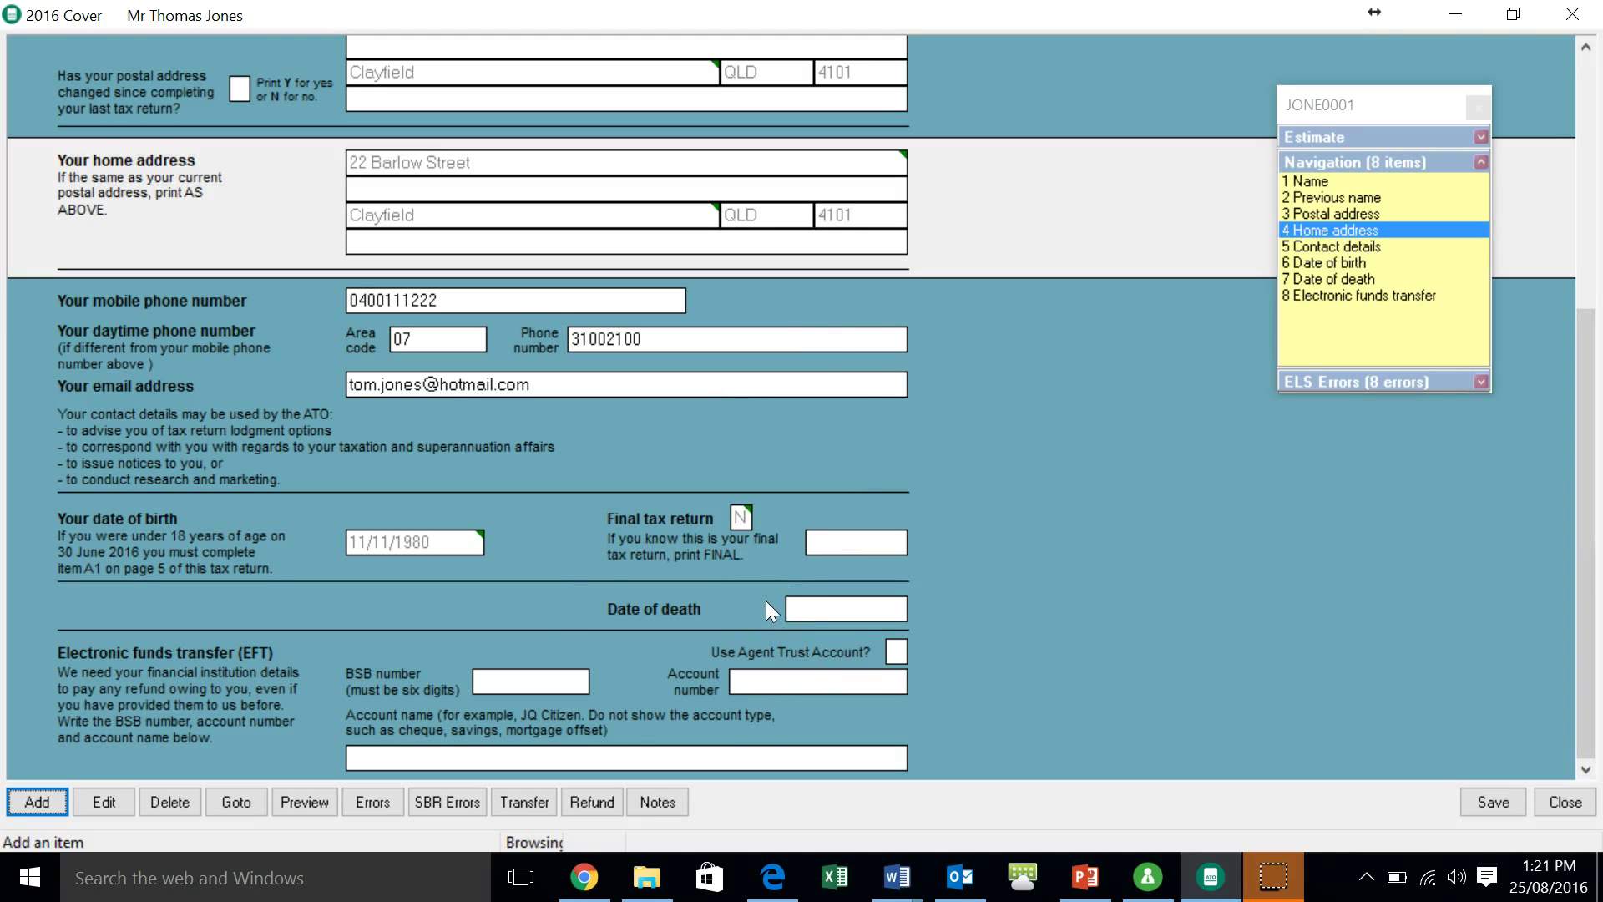
click(1482, 802)
click(1566, 803)
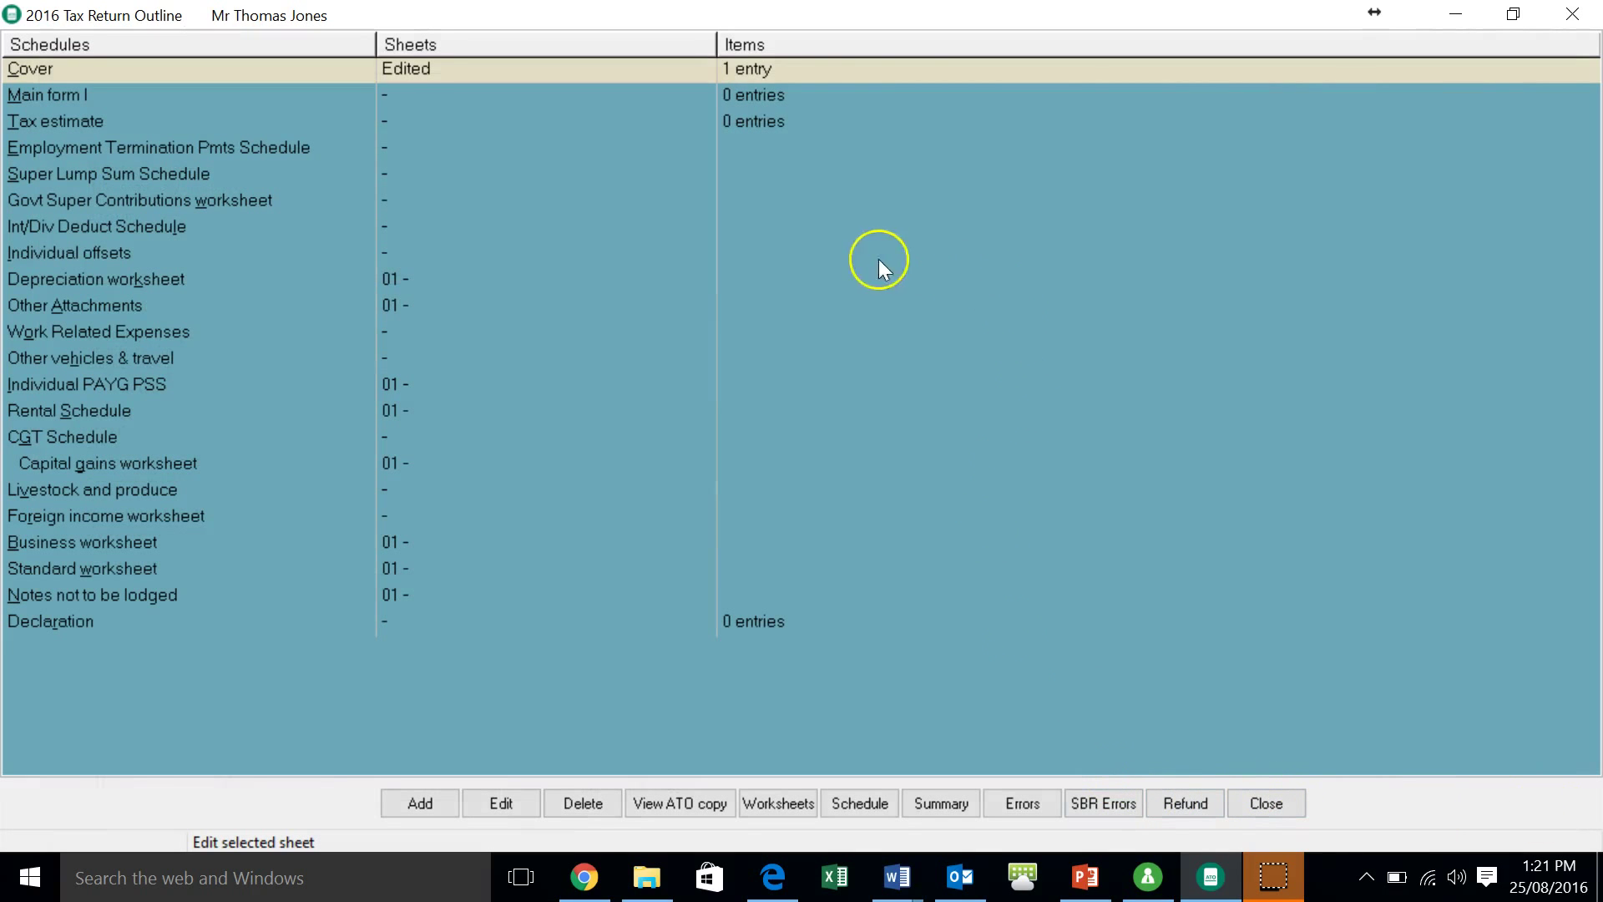
- Open Main form I and jump to item 10 Gross interest, then item 18 Capital gains
double_click(741, 93)
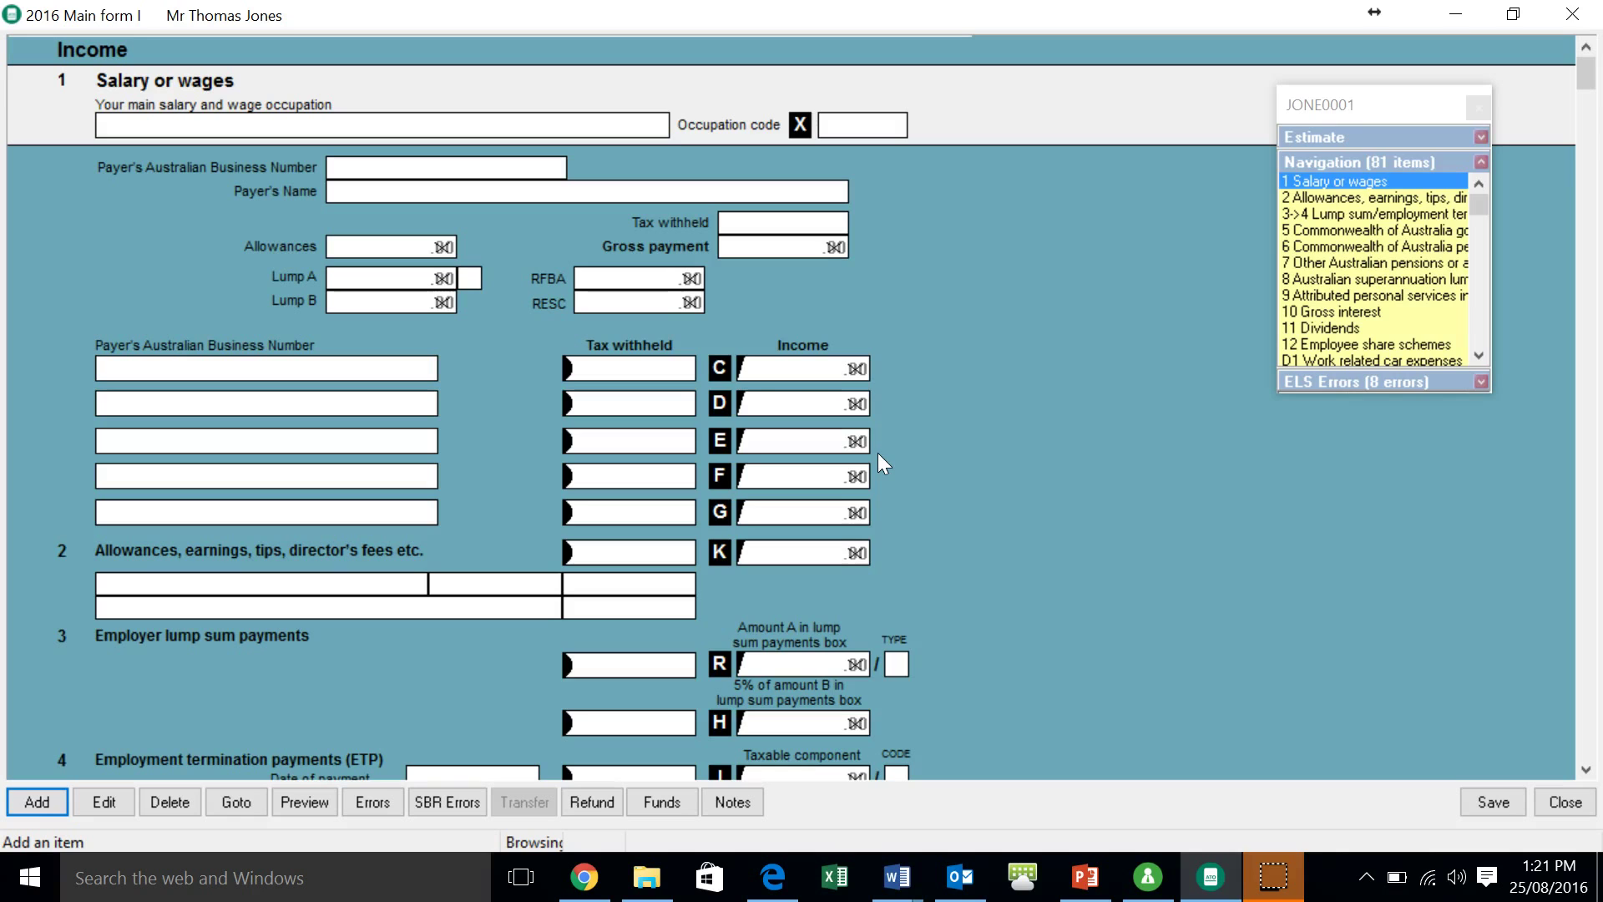
key(ctrl+g)
text(10)
key(Return)
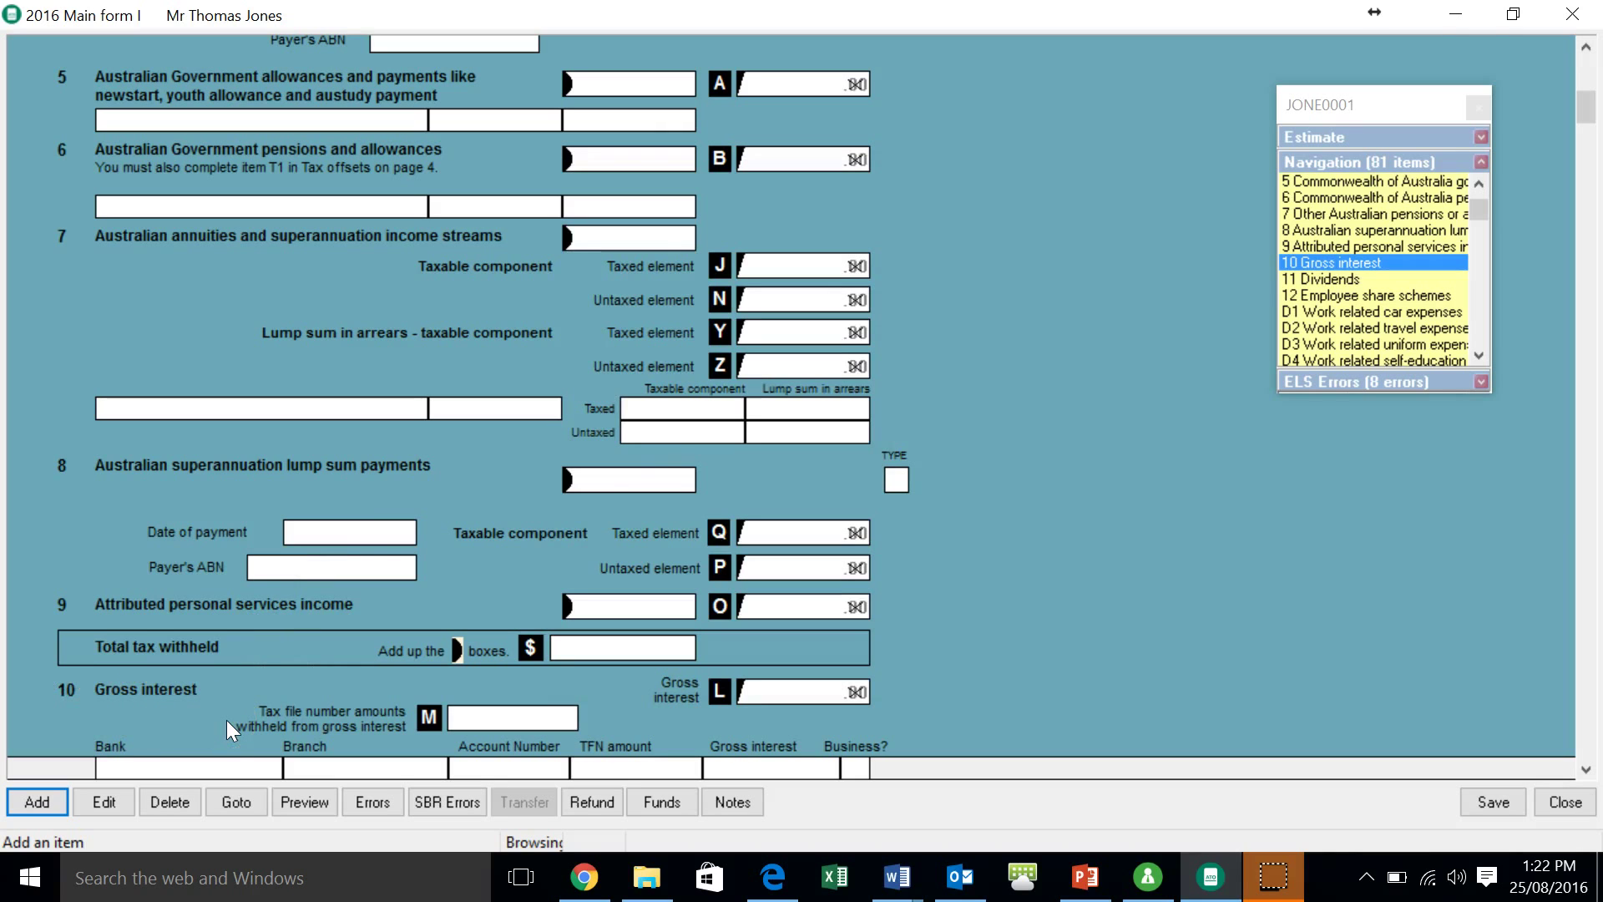
key(ctrl+g)
text(18)
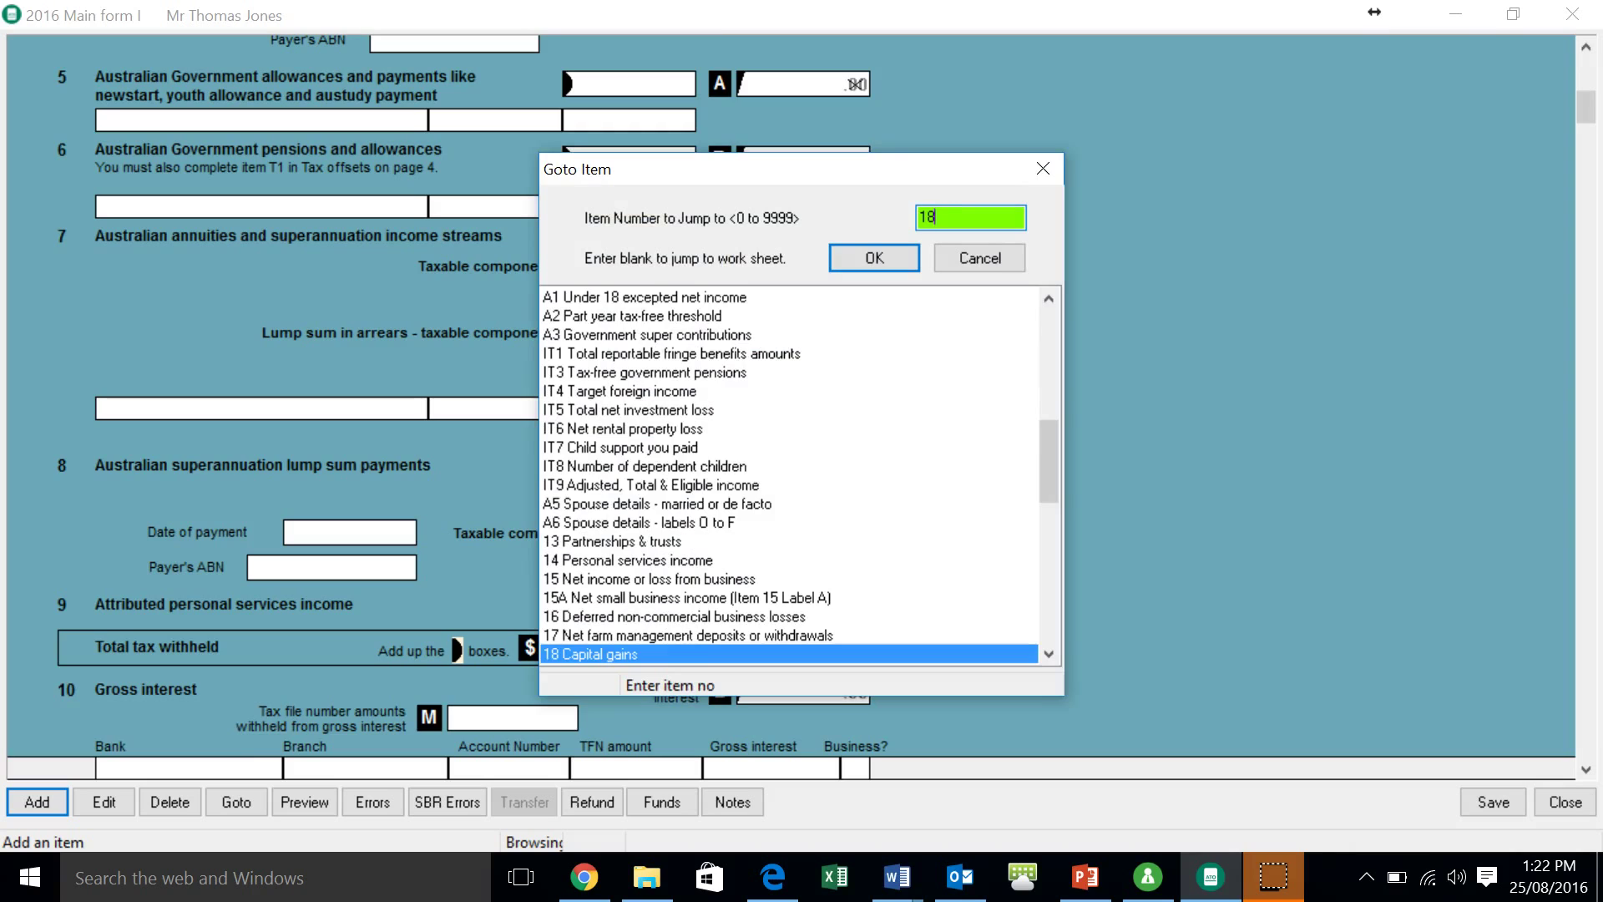
key(Return)
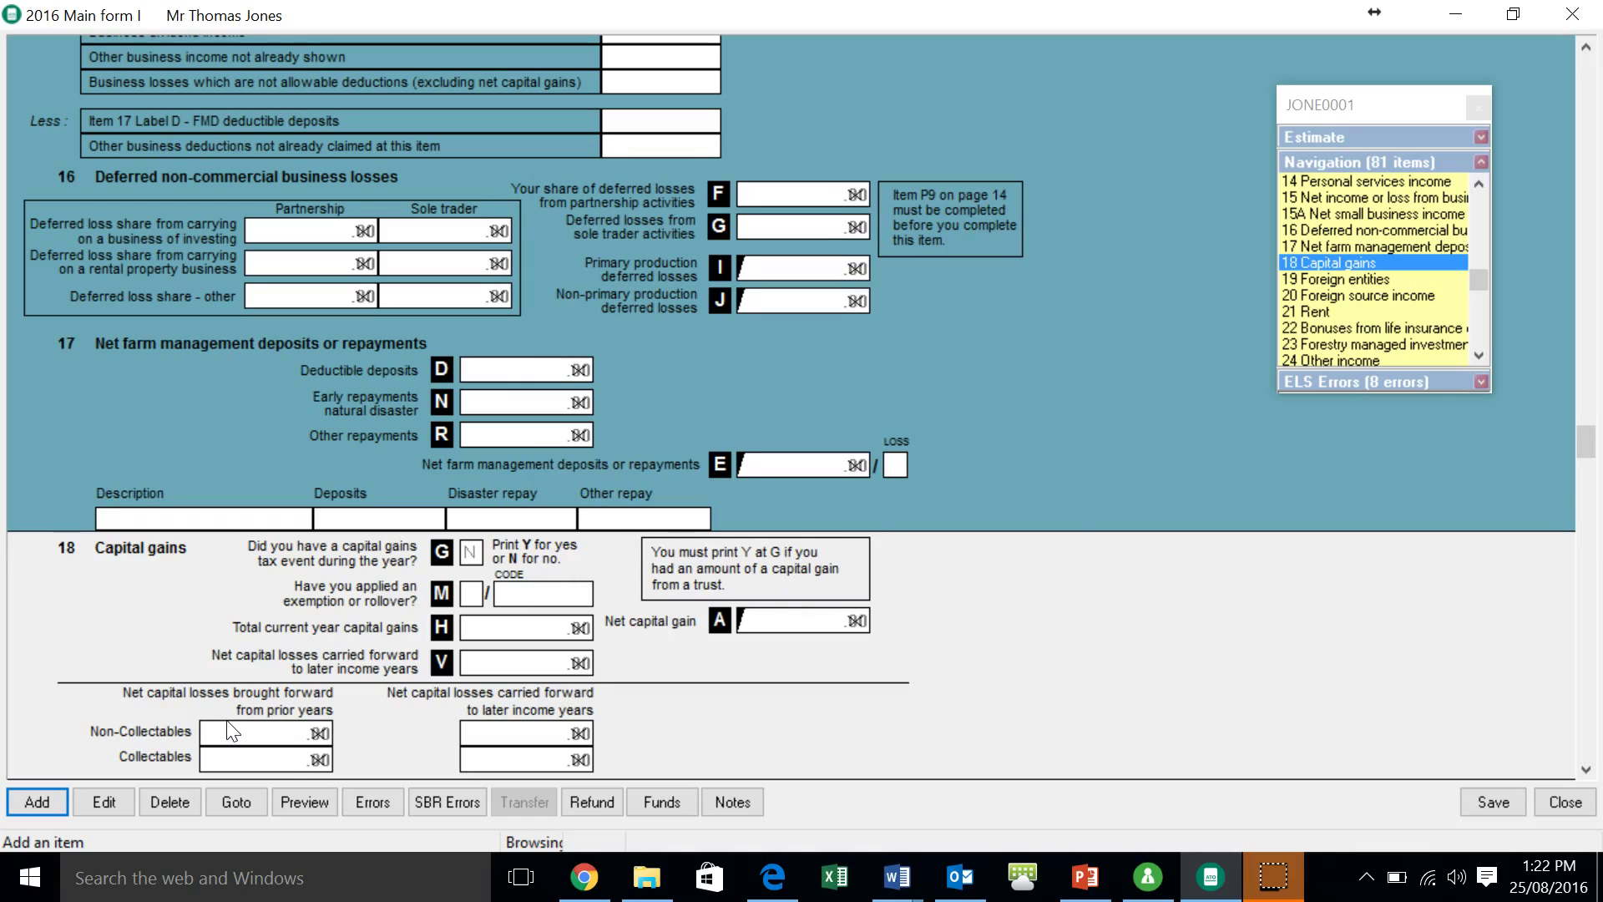
- Jump to D1 Work related car expenses, then back to item 1 Salary or wages
click(236, 801)
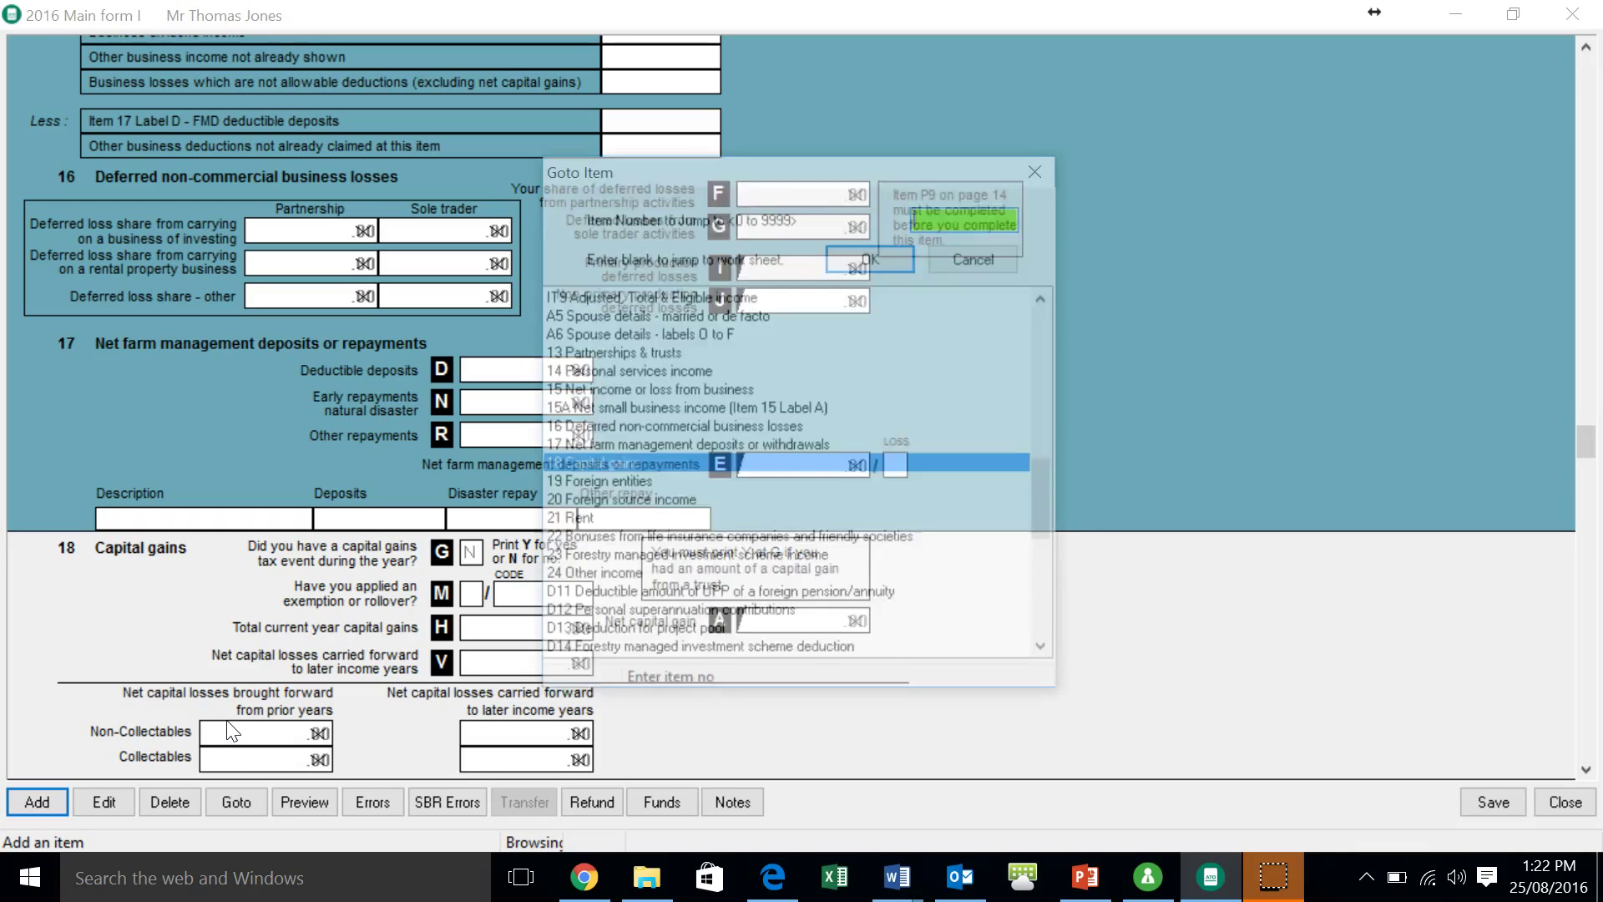
text(d1)
key(Return)
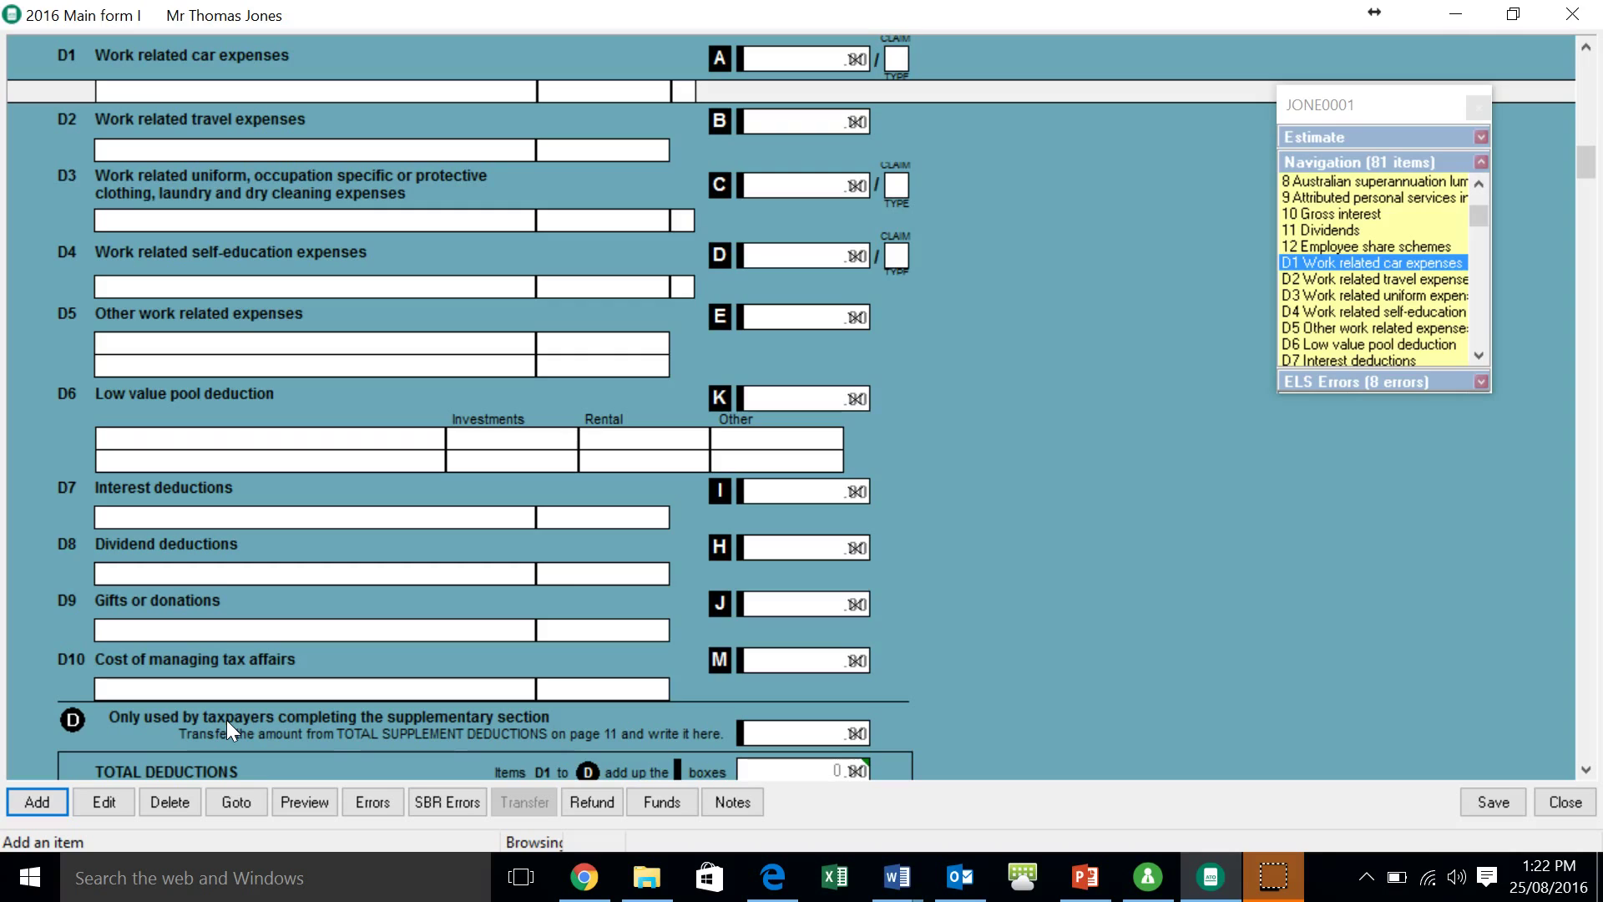
key(ctrl+g)
text(1)
key(Return)
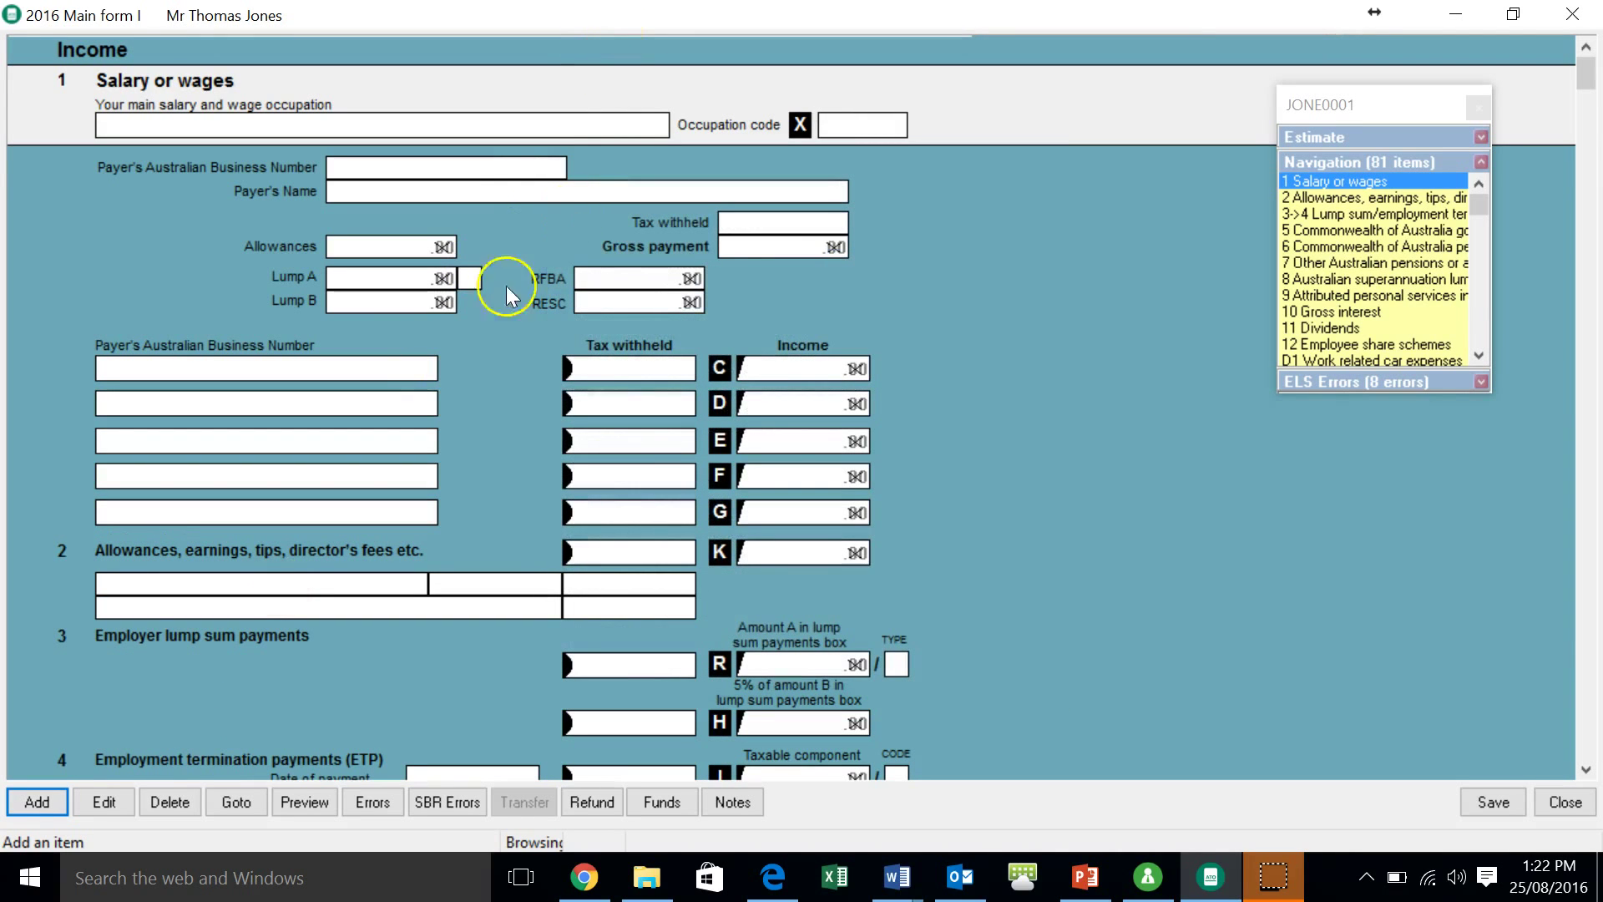
scroll(485, 303, down, 15)
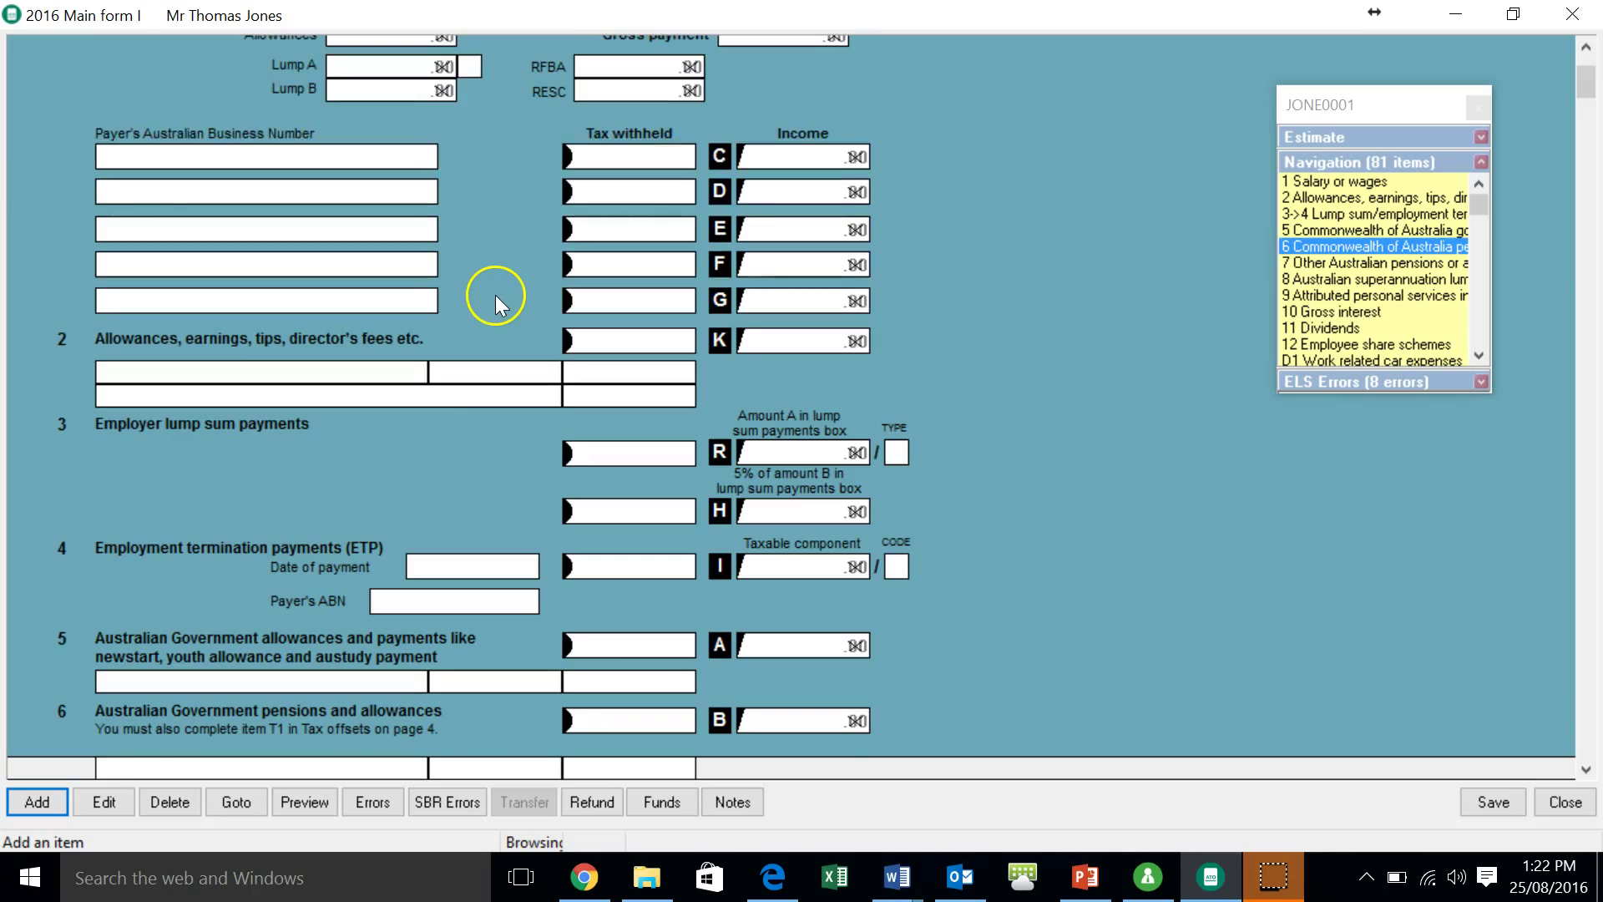
scroll(491, 294, down, 12)
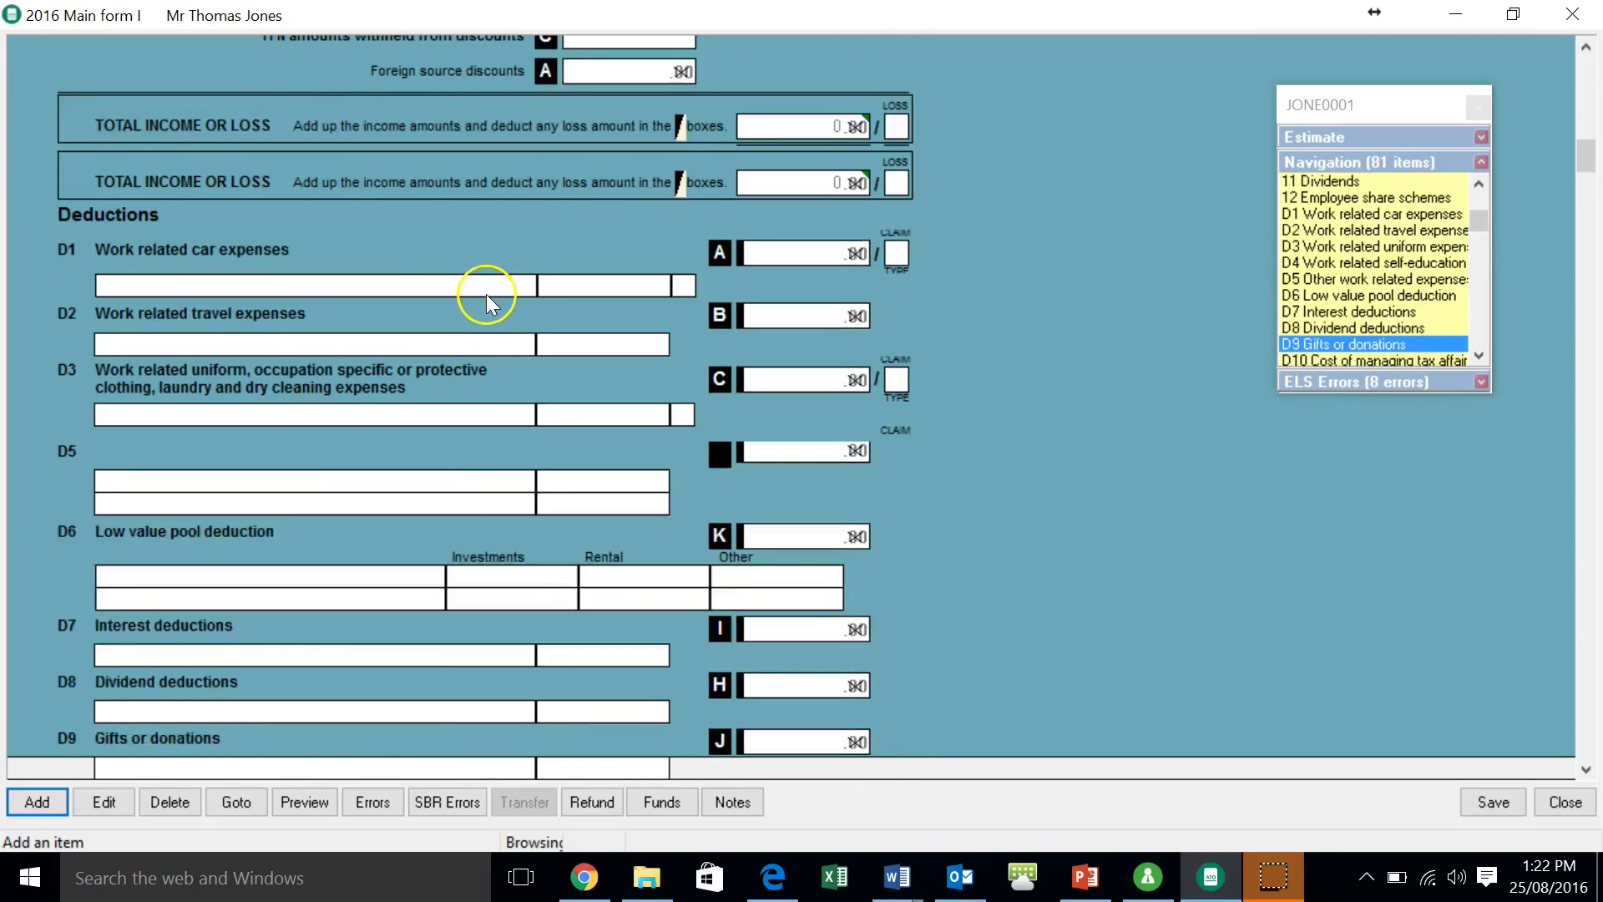
scroll(473, 266, up, 20)
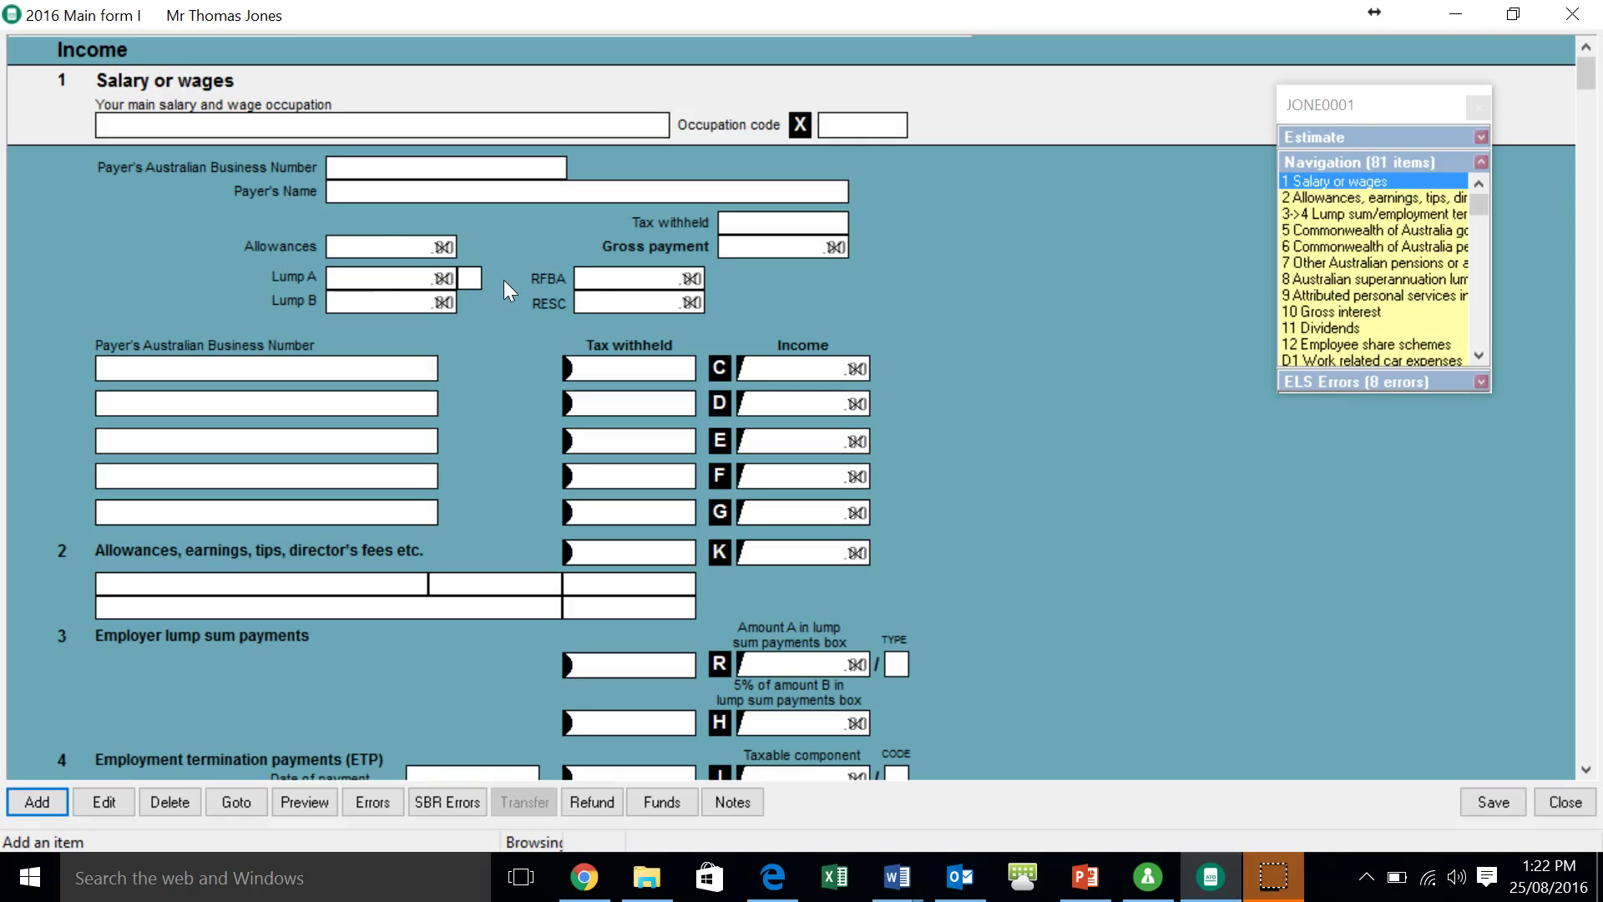
- Search the occupation codes for 'company dir', then for 'director'
click(244, 119)
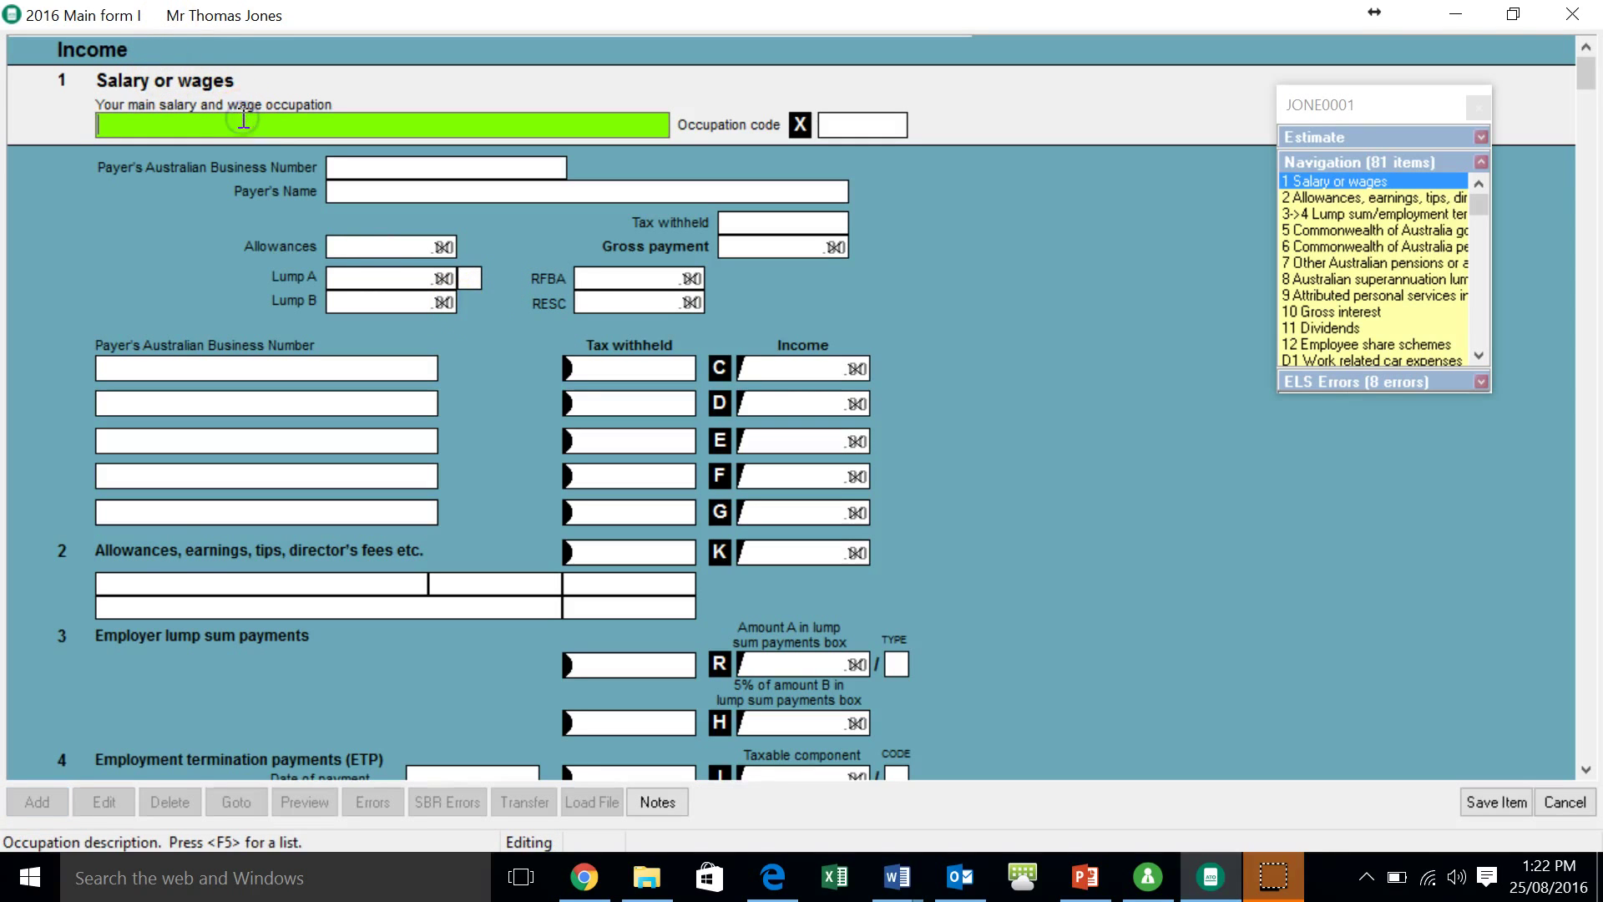
click(56, 882)
key(F5)
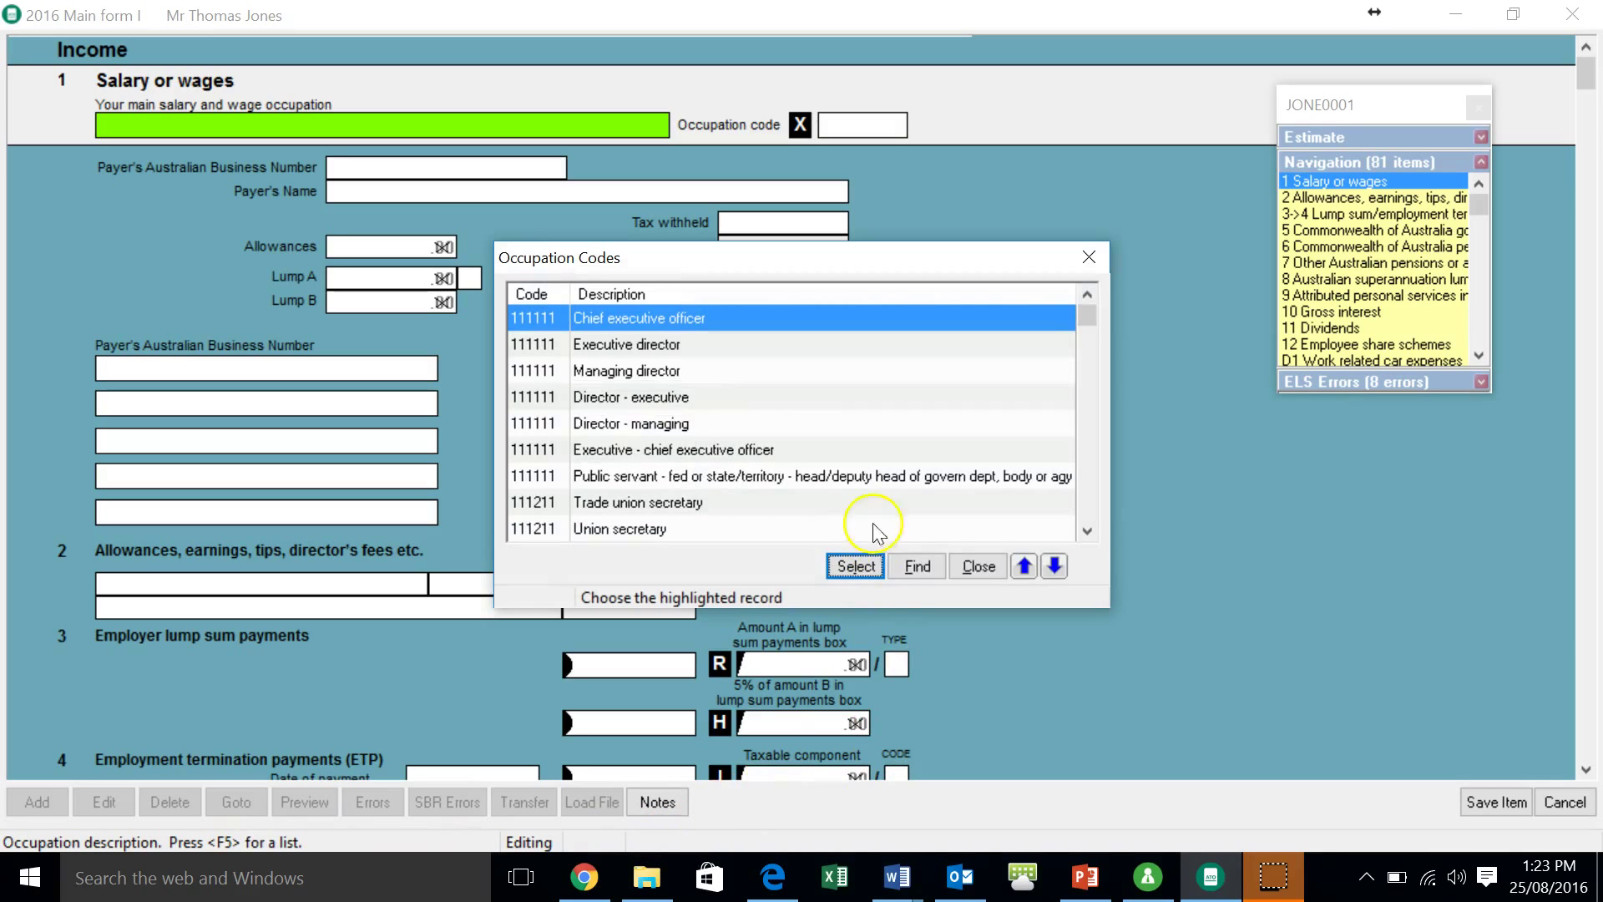
click(910, 564)
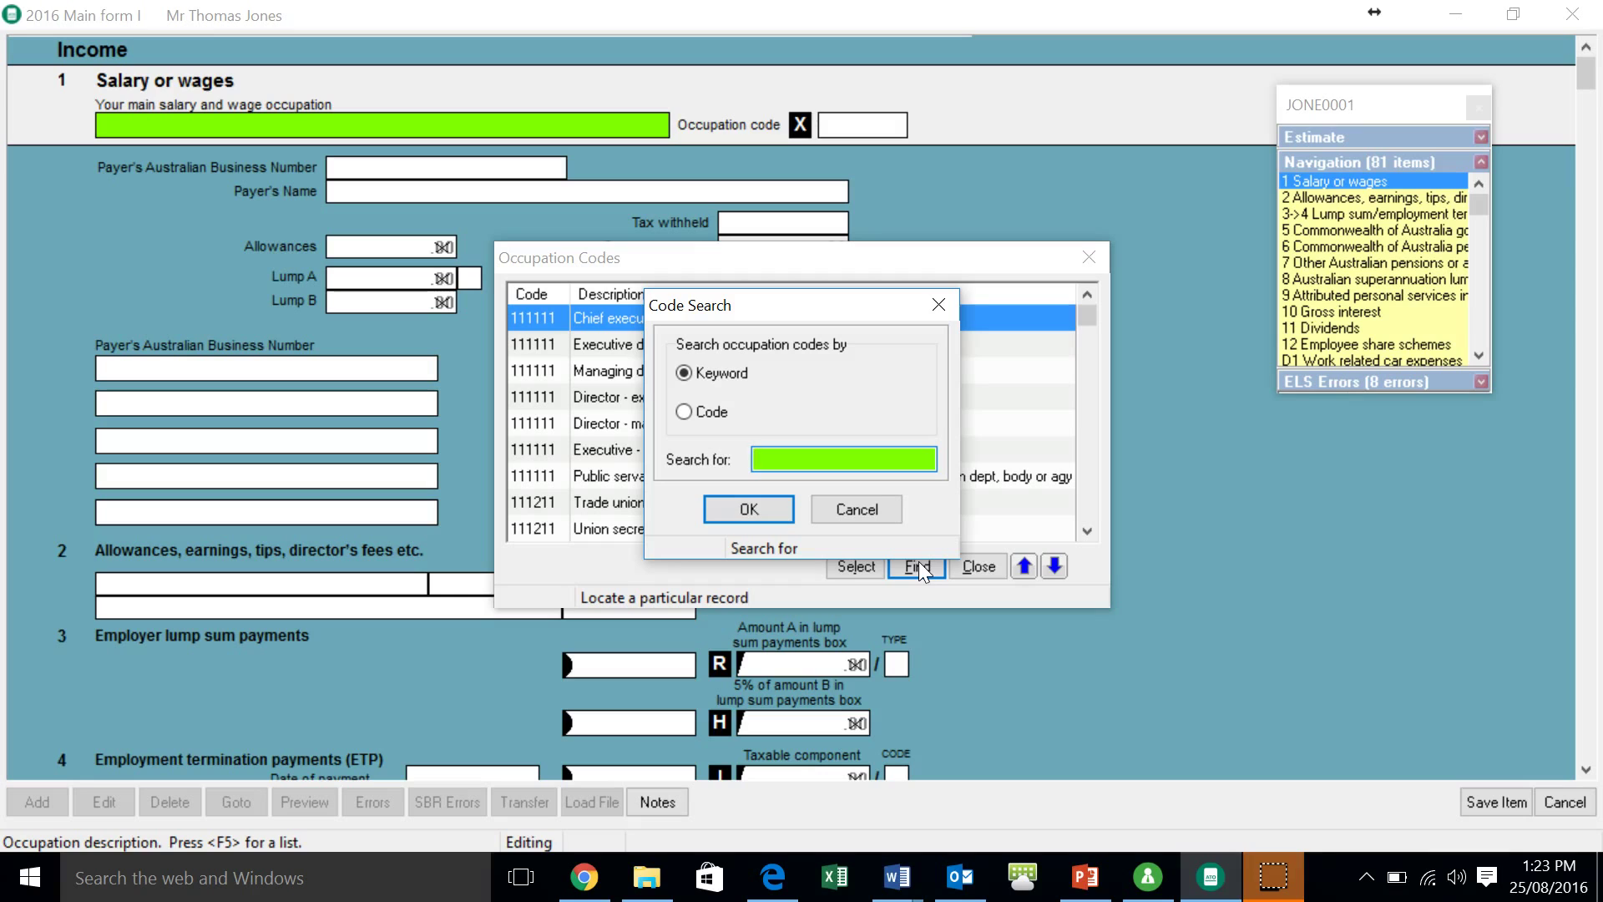
text(company dir)
key(Return)
text(director)
key(Return)
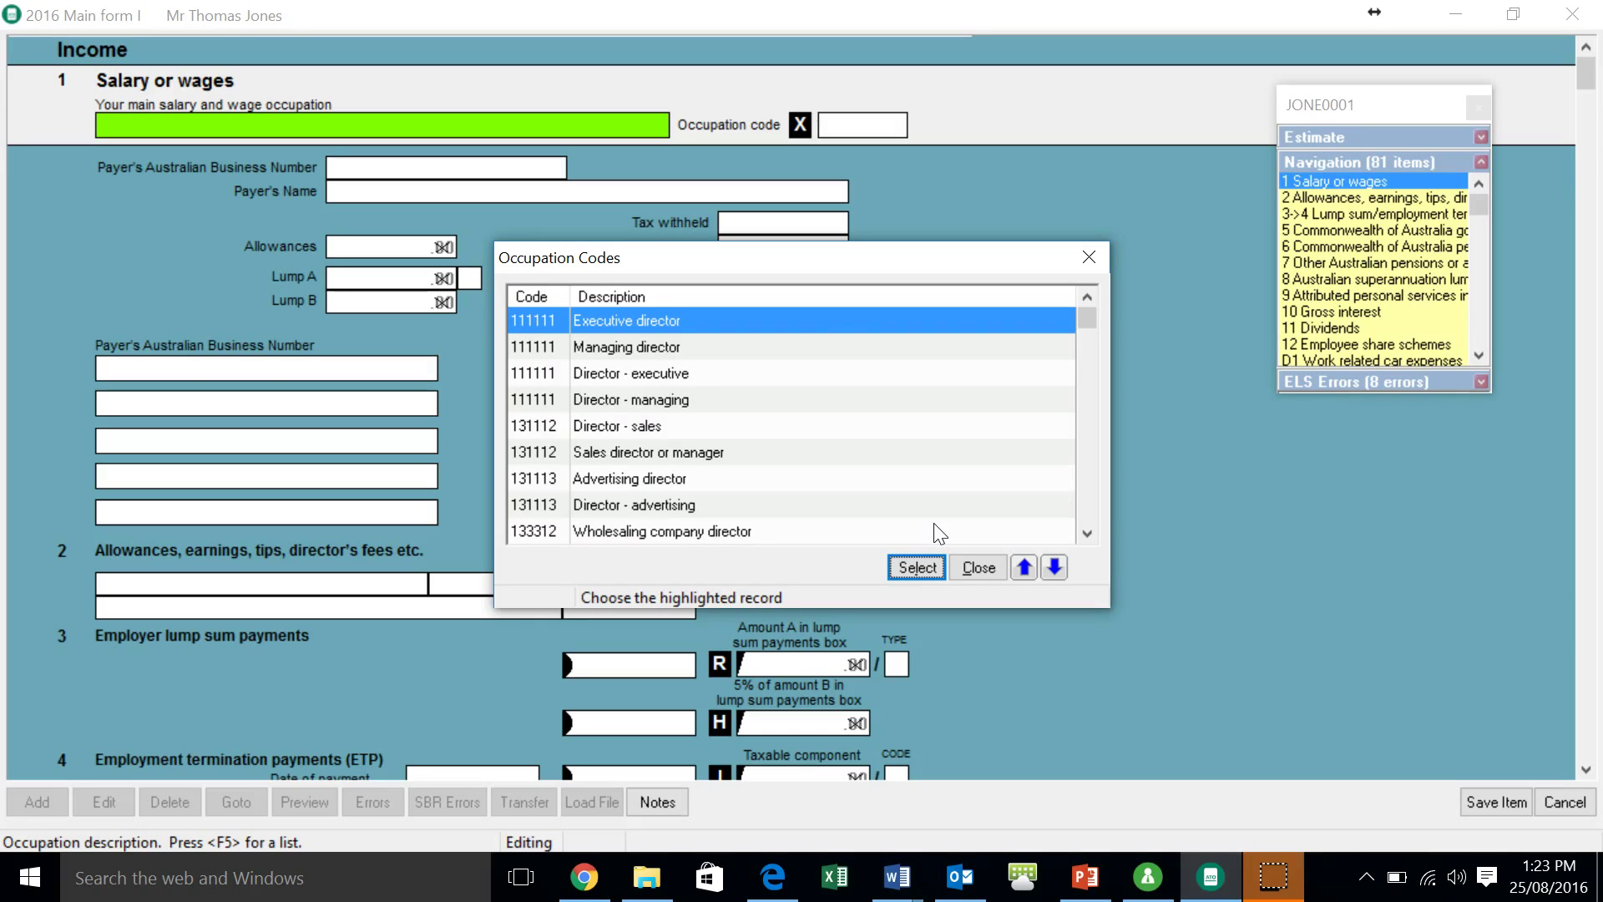
- Select Managing director (code 111111) as the main salary occupation
click(580, 374)
click(581, 347)
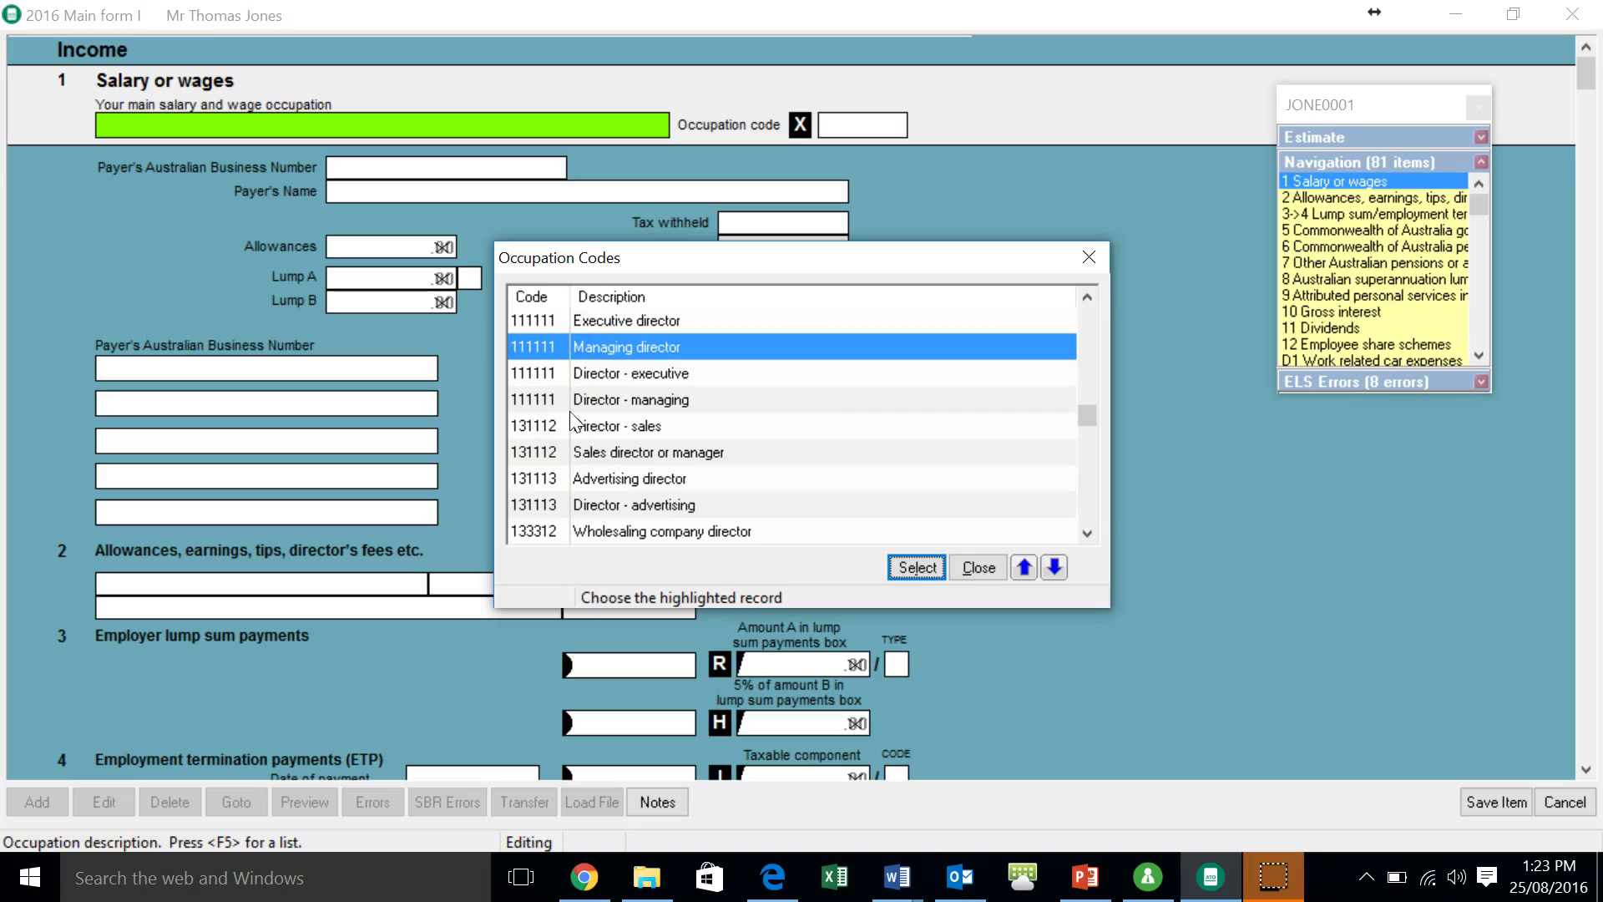
click(920, 561)
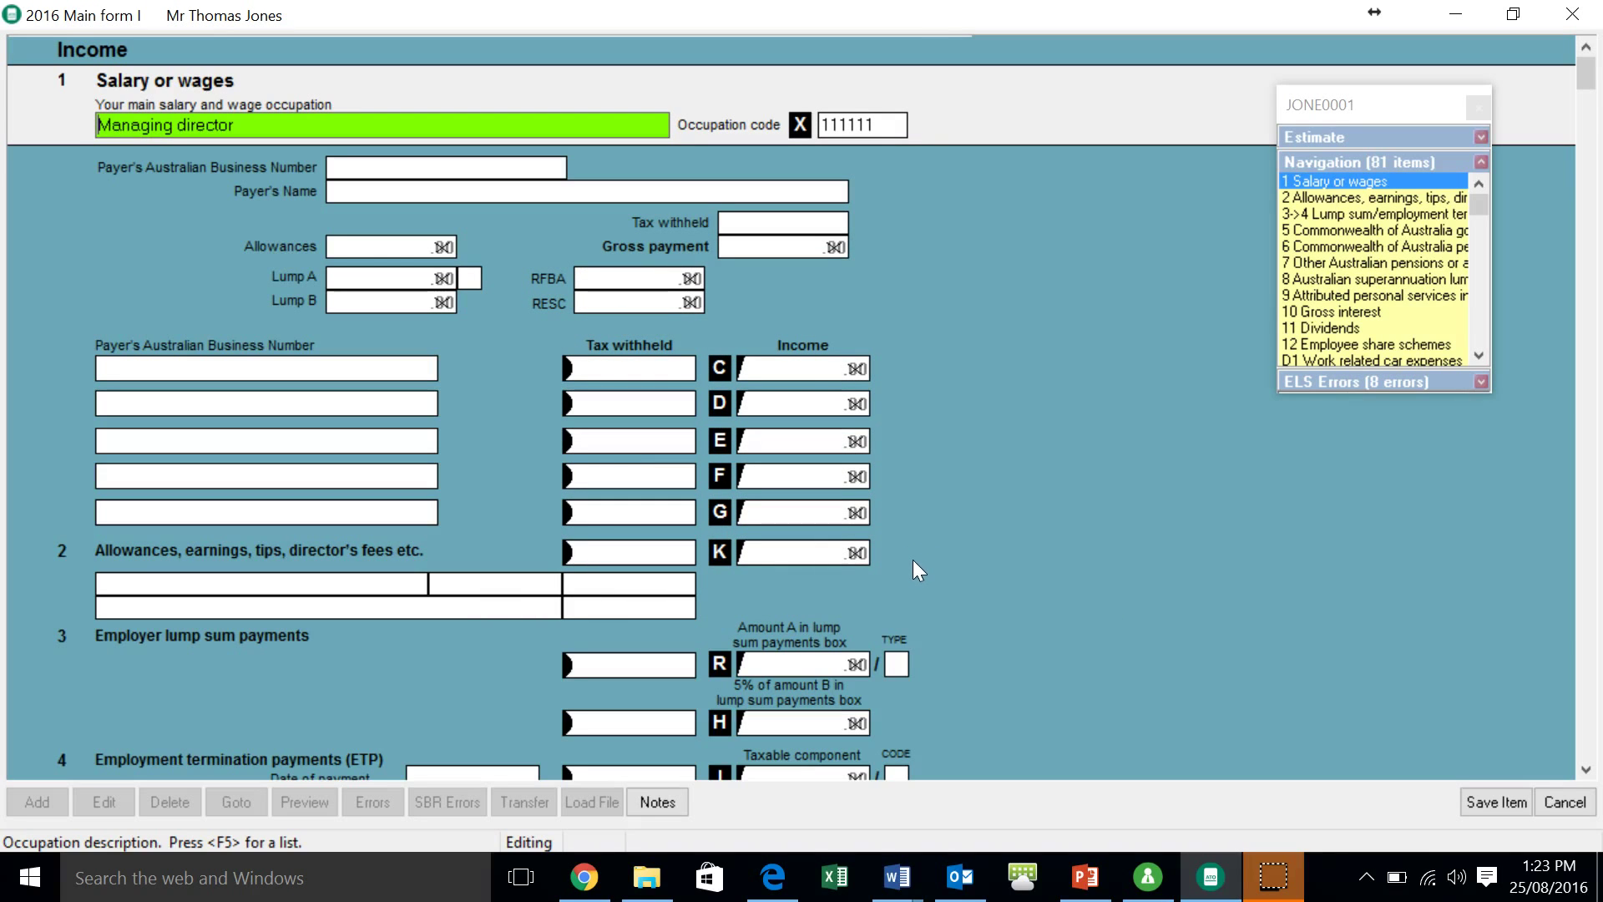
key(Return)
key(Return)
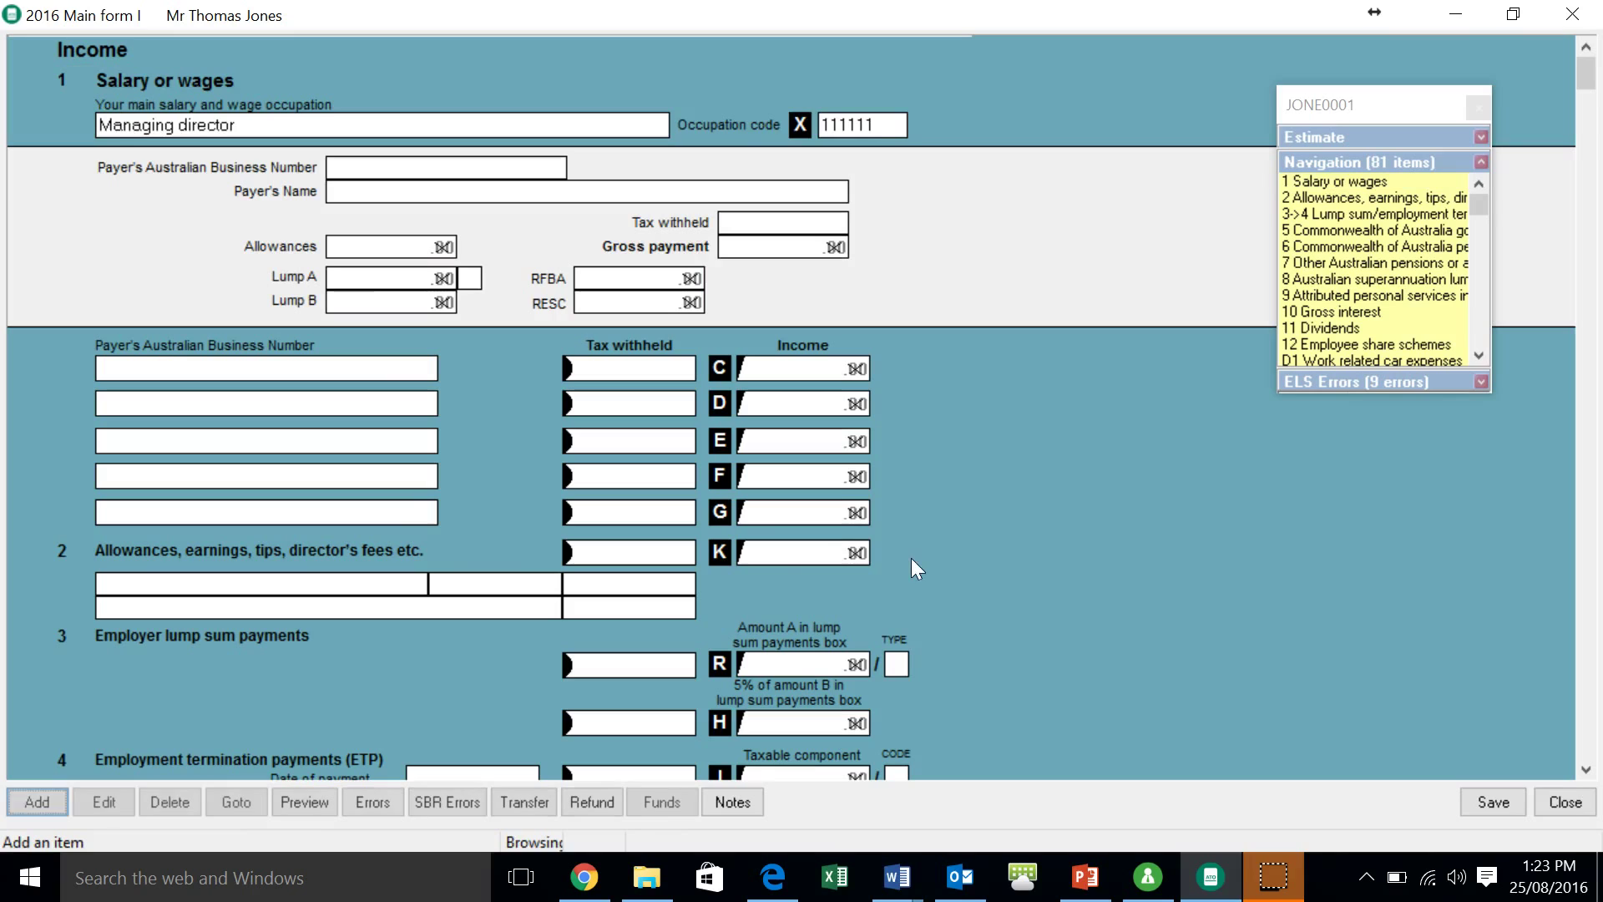
- Add payer Global Financial Management with its ABN, 55,000 gross and 17,502.00 tax withheld
click(516, 570)
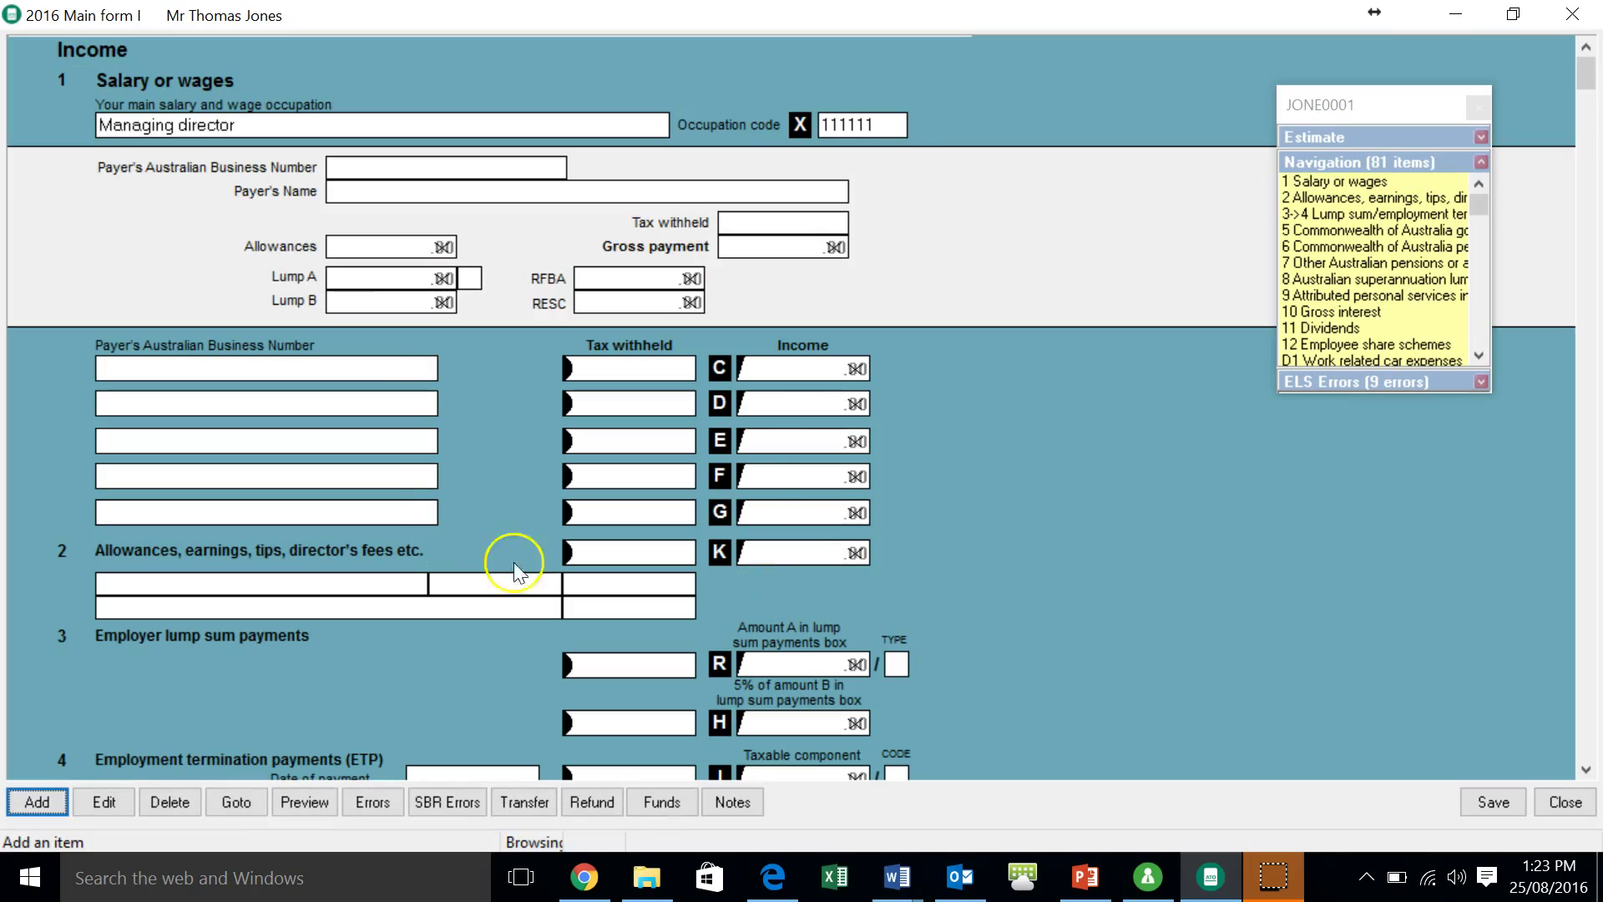
click(393, 164)
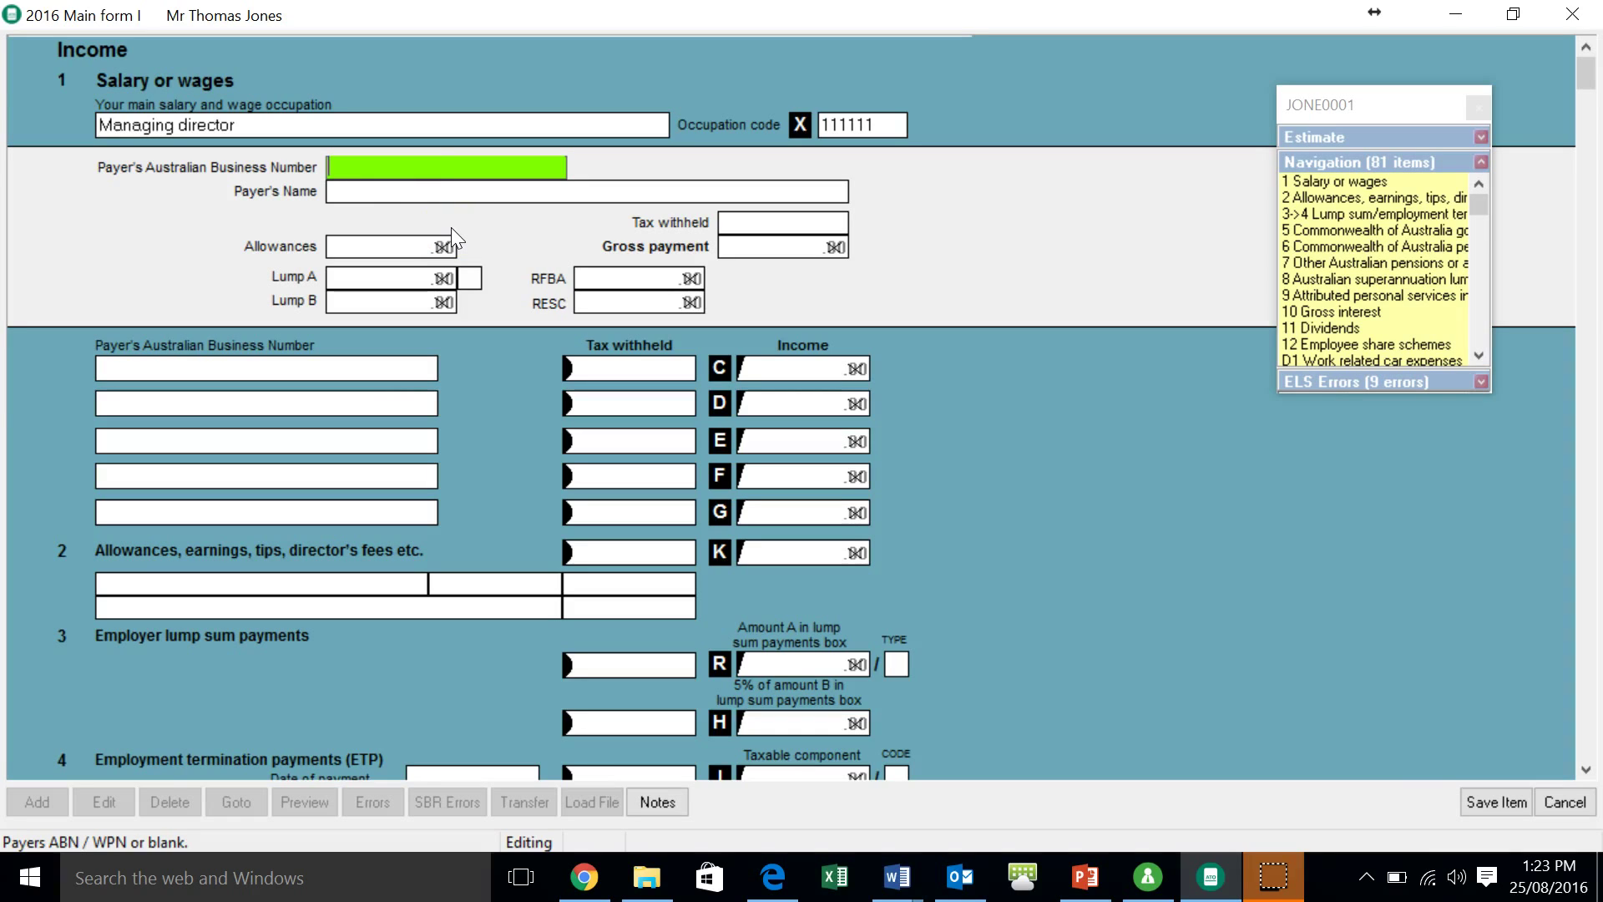
key(Tab)
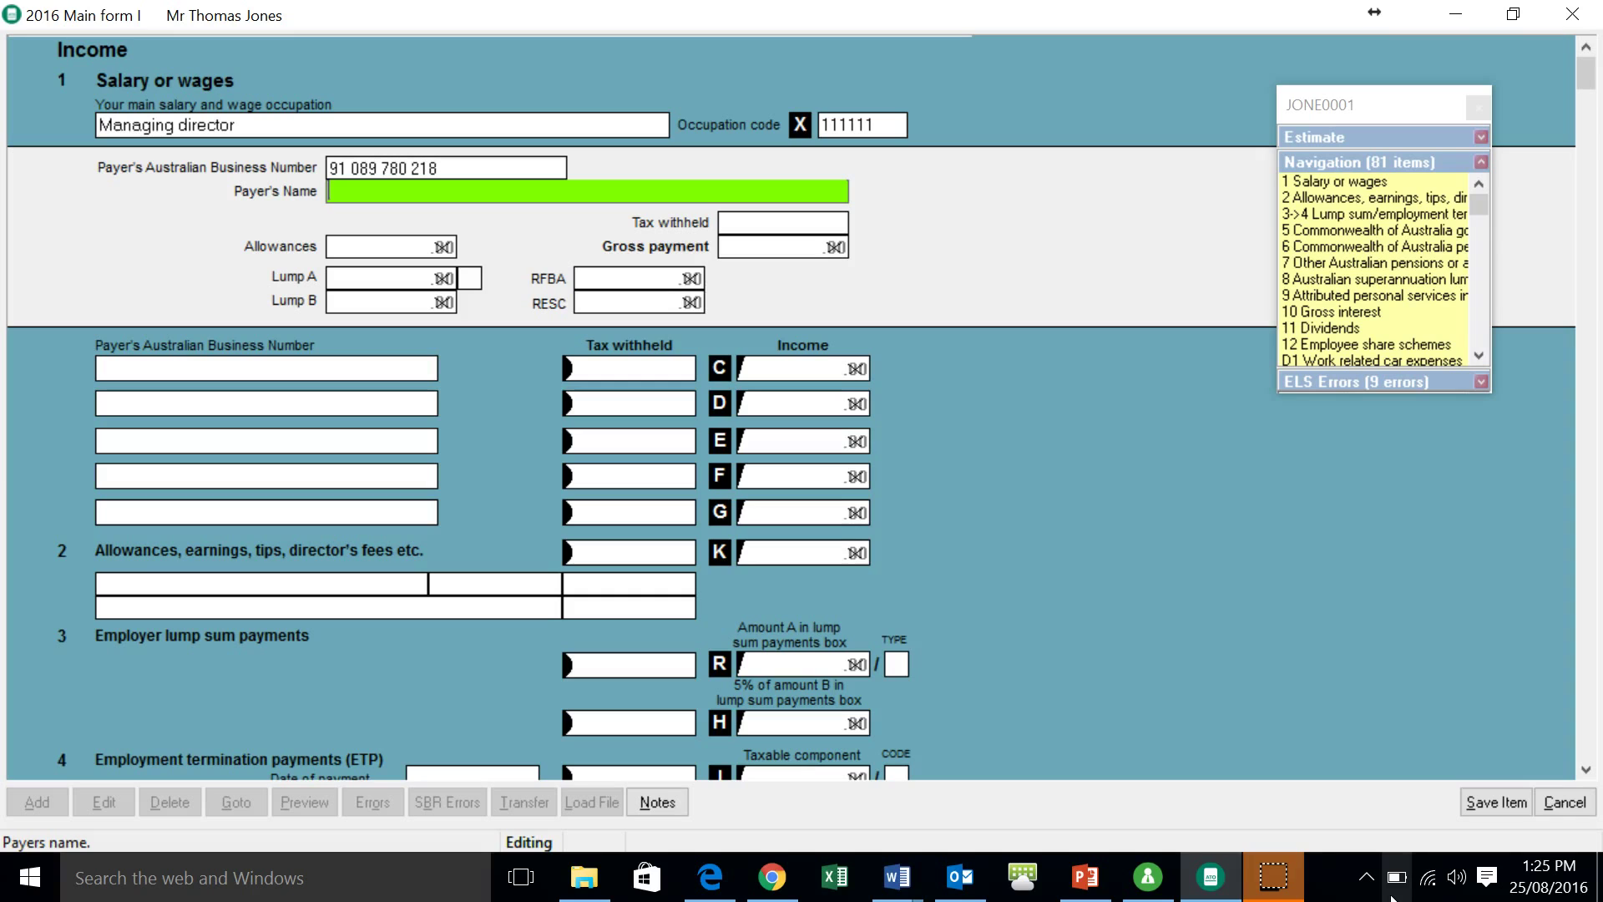
click(37, 803)
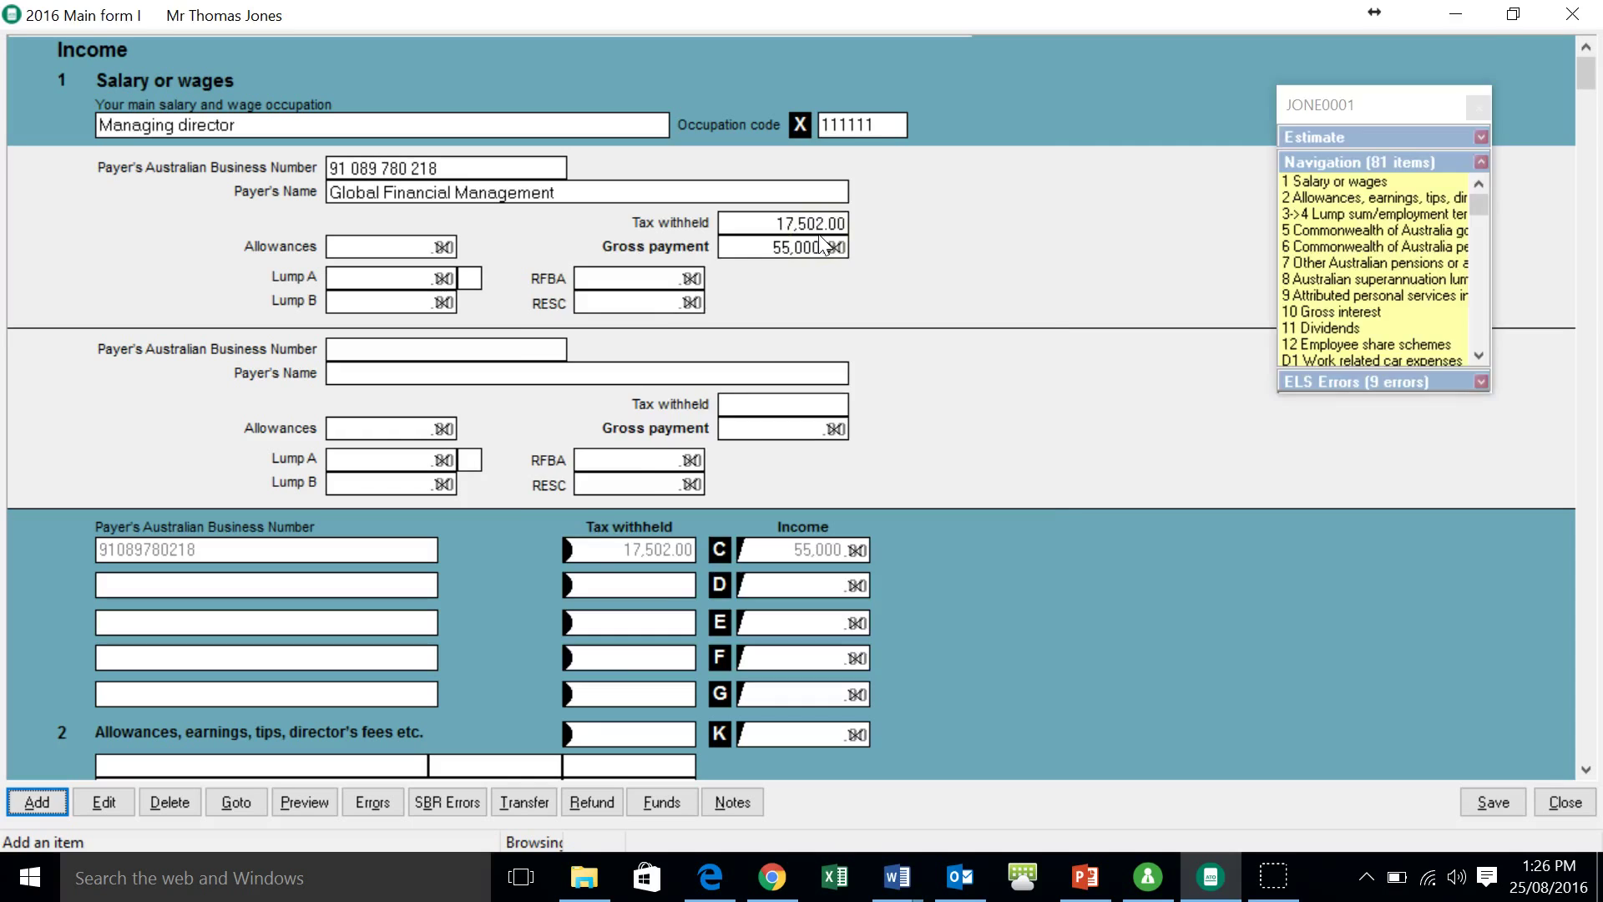
- Jump to item 10 Gross interest and start a new entry at the Bank cell
key(alt+g)
text(0)
key(Return)
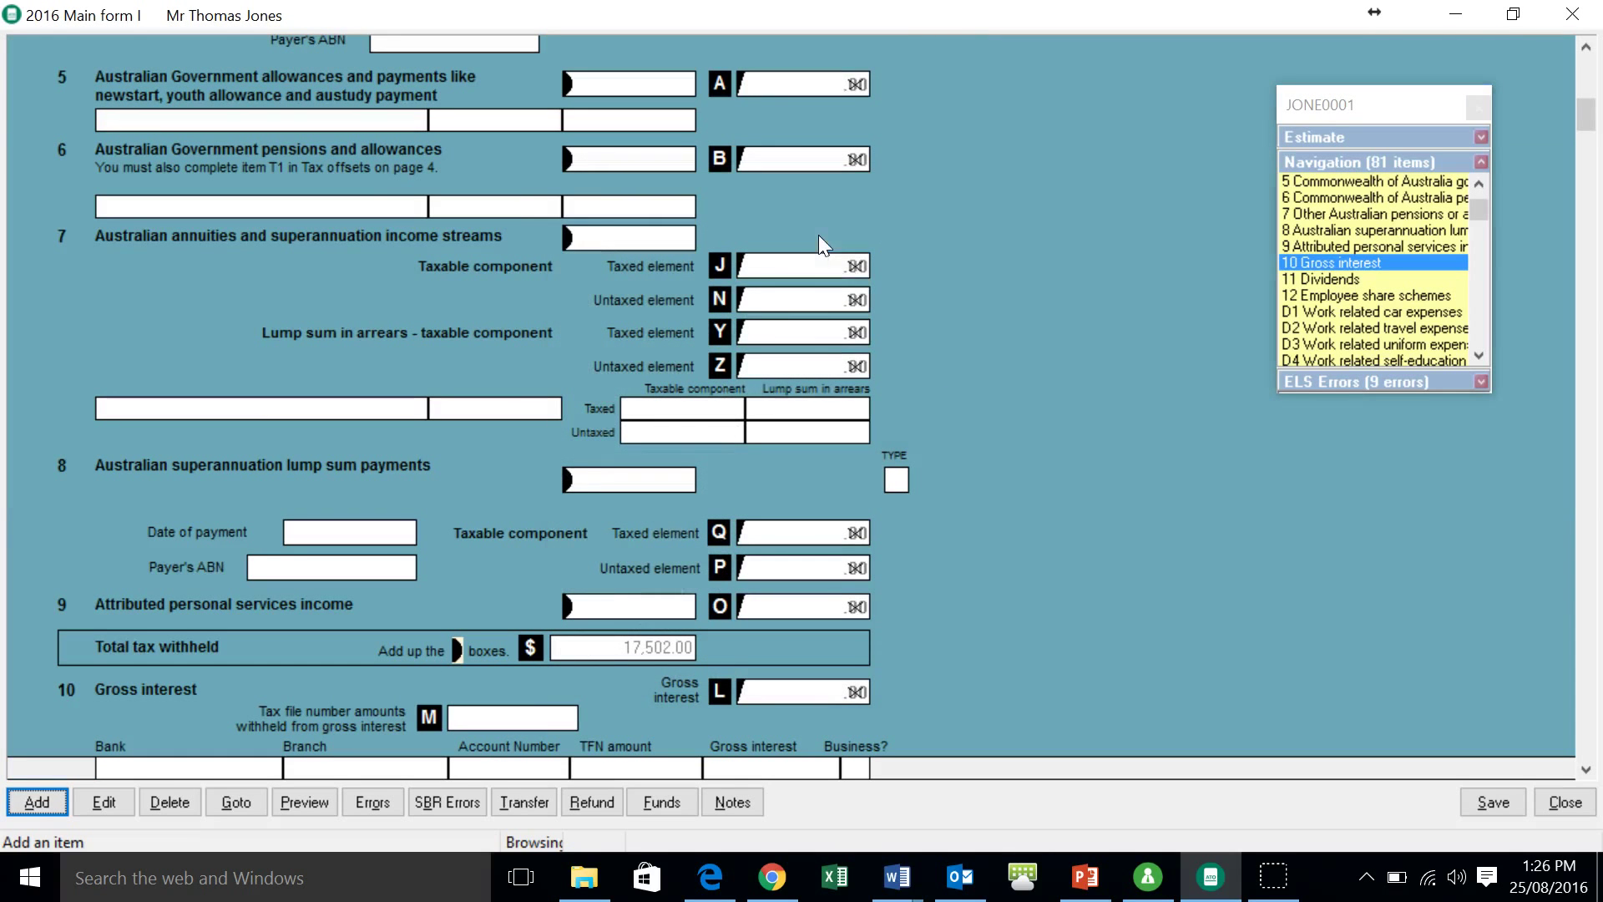
key(Down)
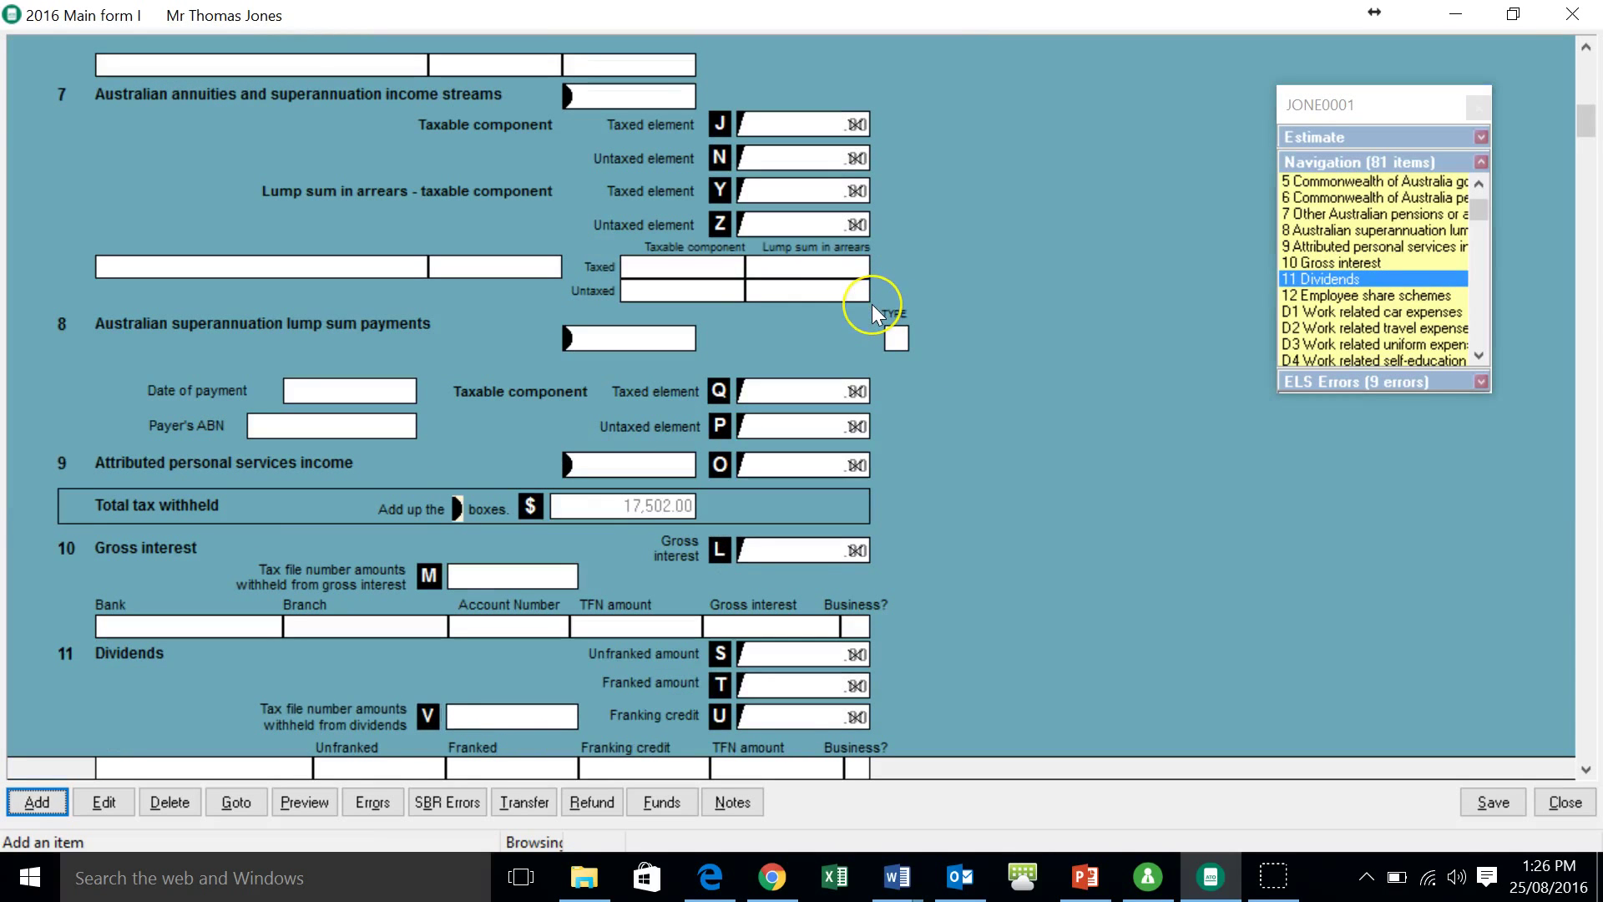
click(191, 616)
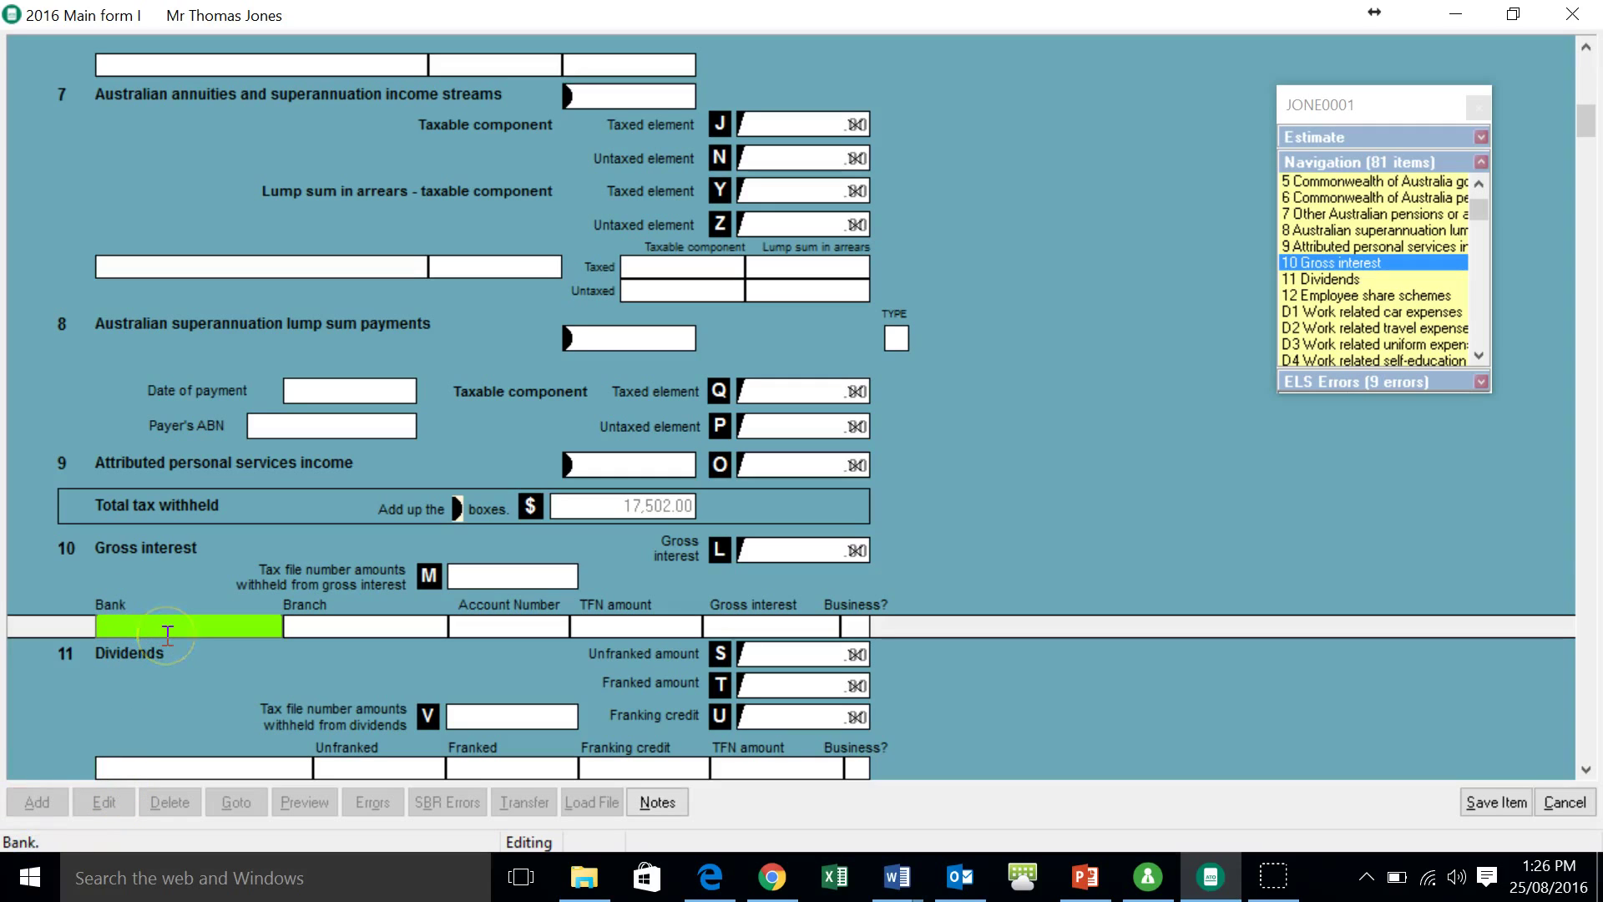
- Add a Nab, Hamilton Qld interest row with the account number, 10 gross, not business income
text(Nab)
key(Tab)
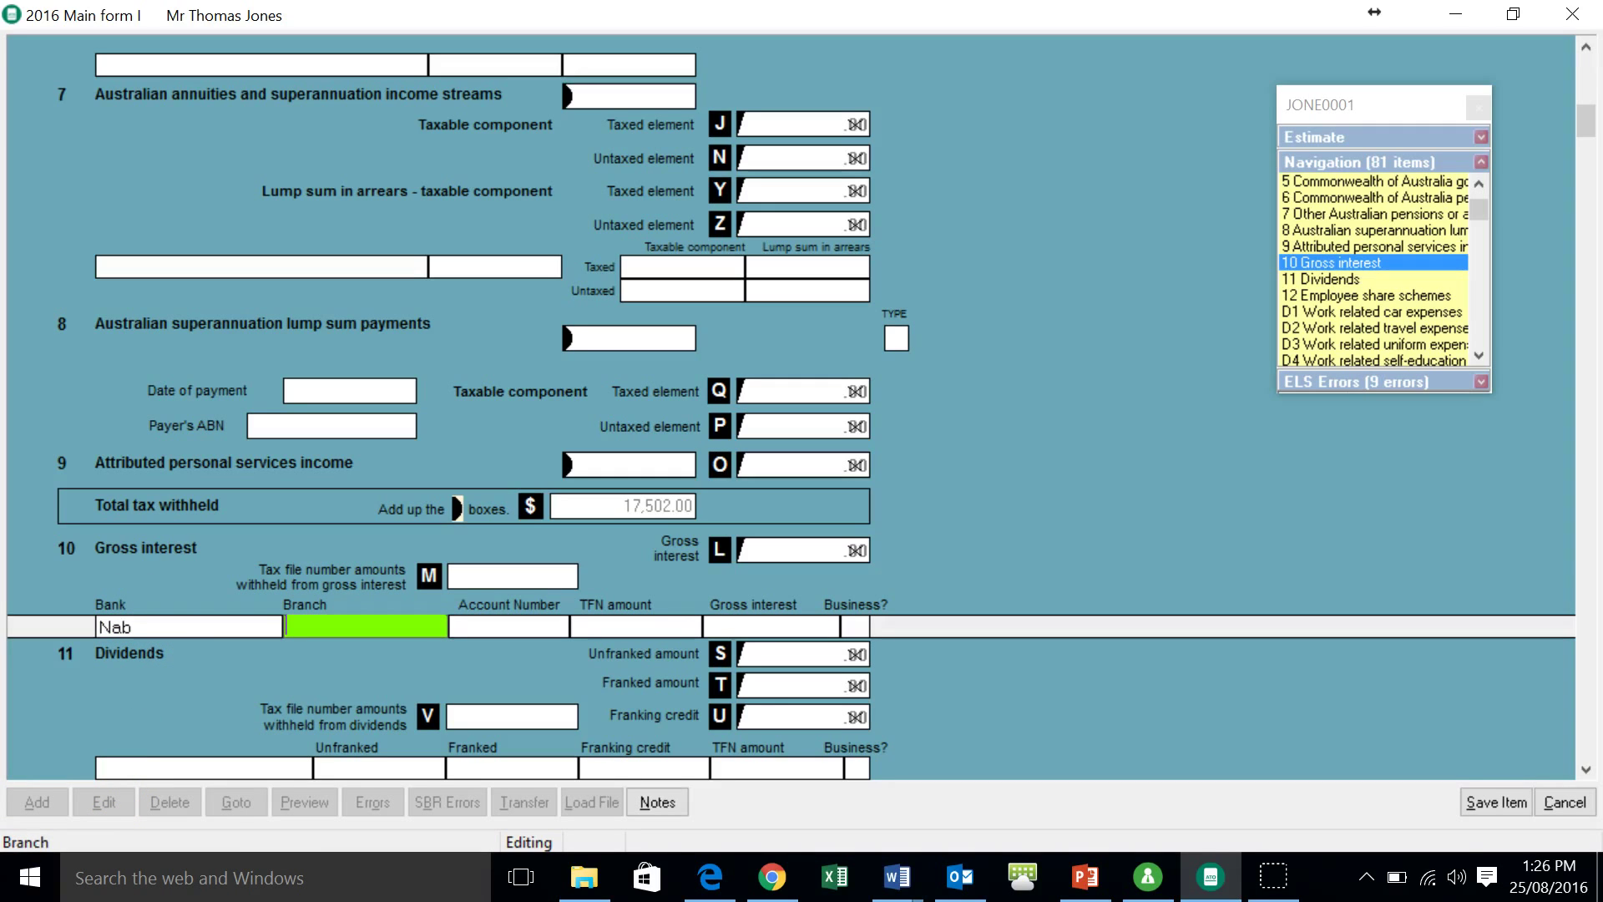
text(Hamilton Qld)
key(Tab)
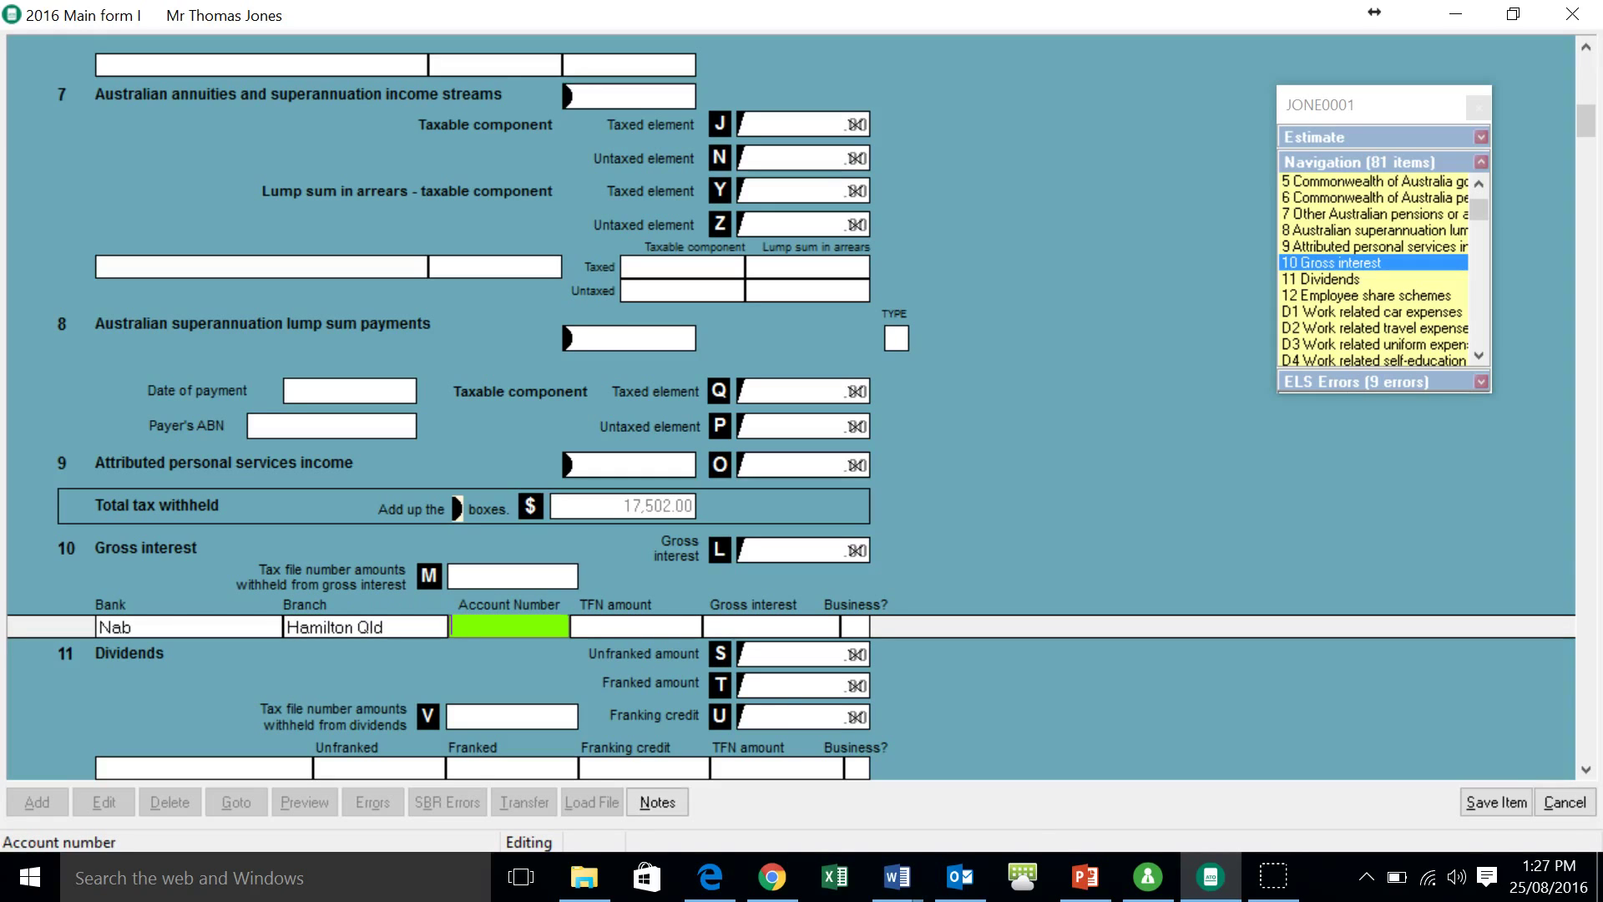
text(123456)
key(Tab)
key(Tab)
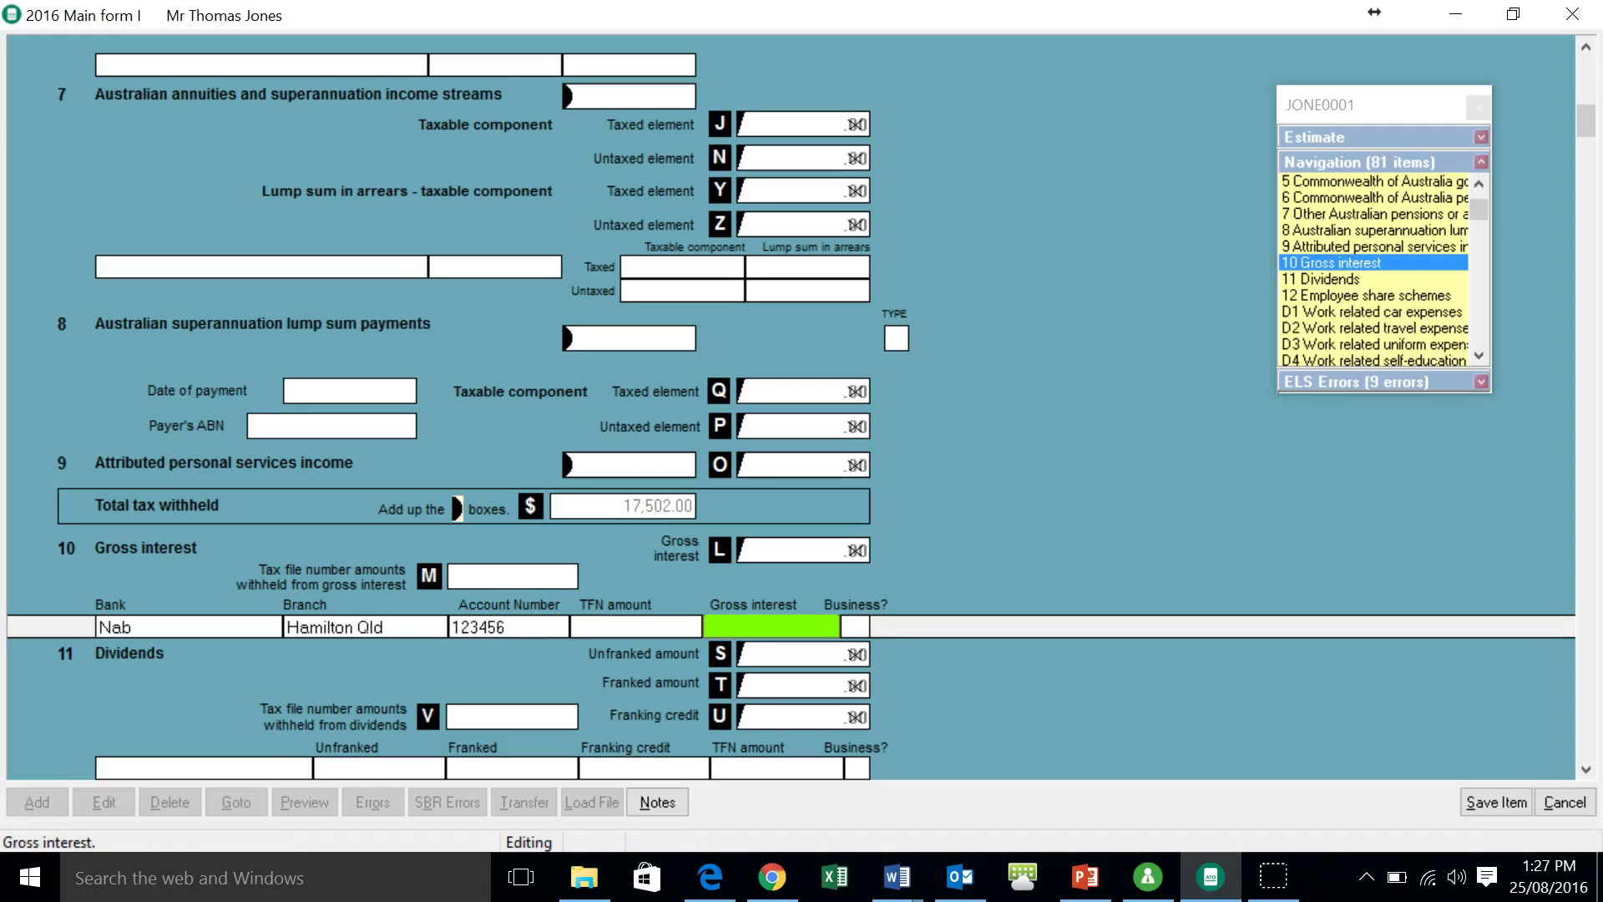
text(10)
key(Tab)
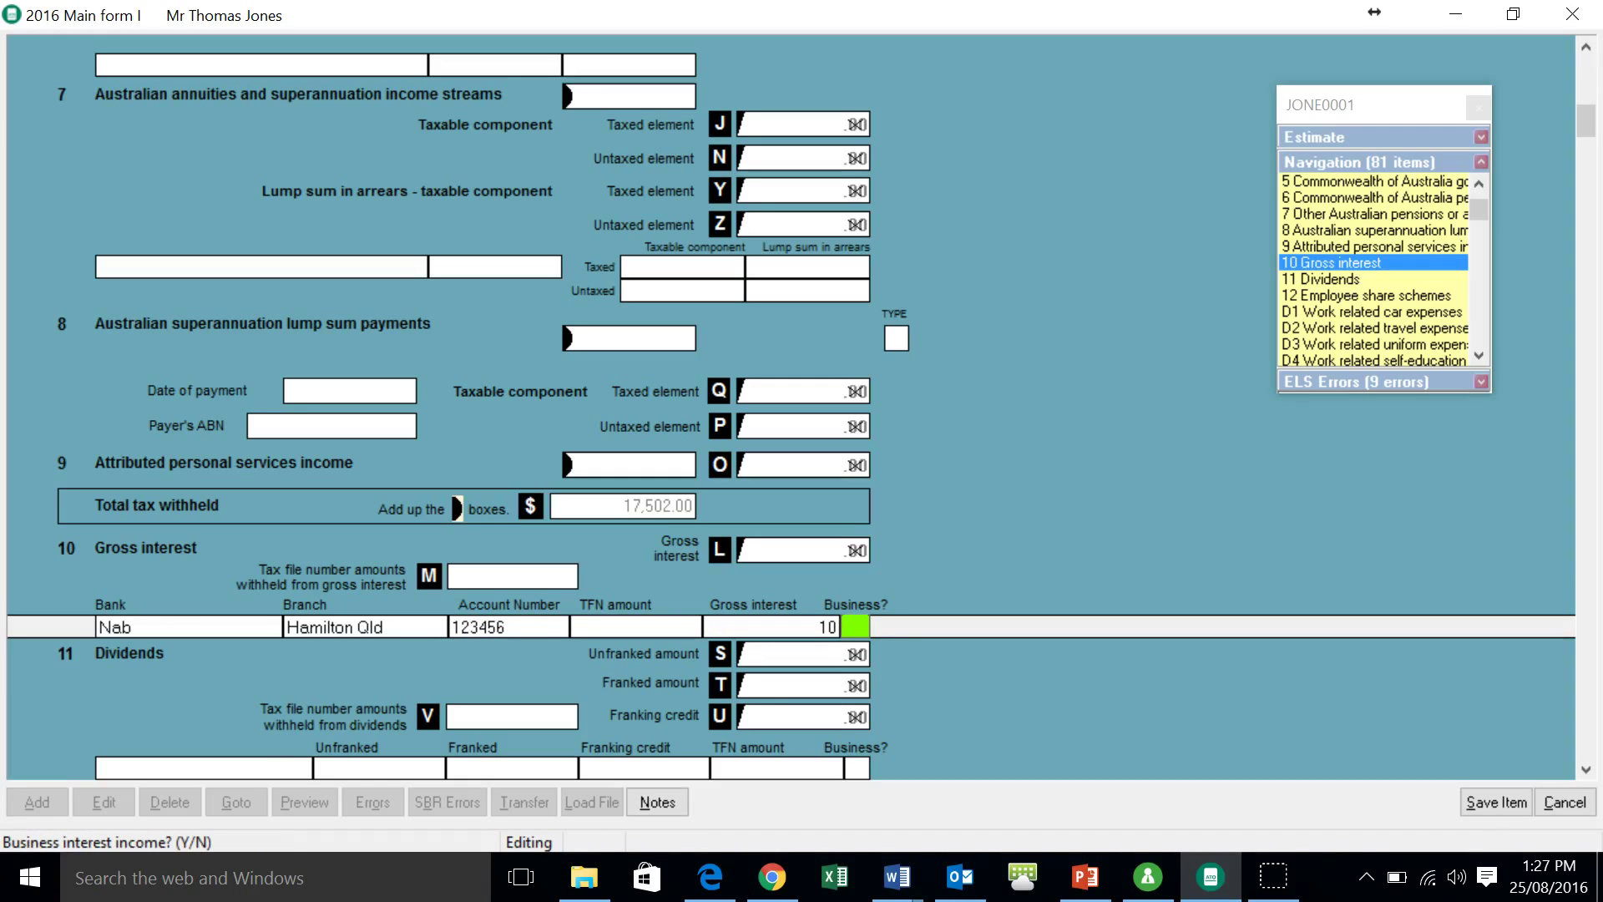
text(N)
key(Return)
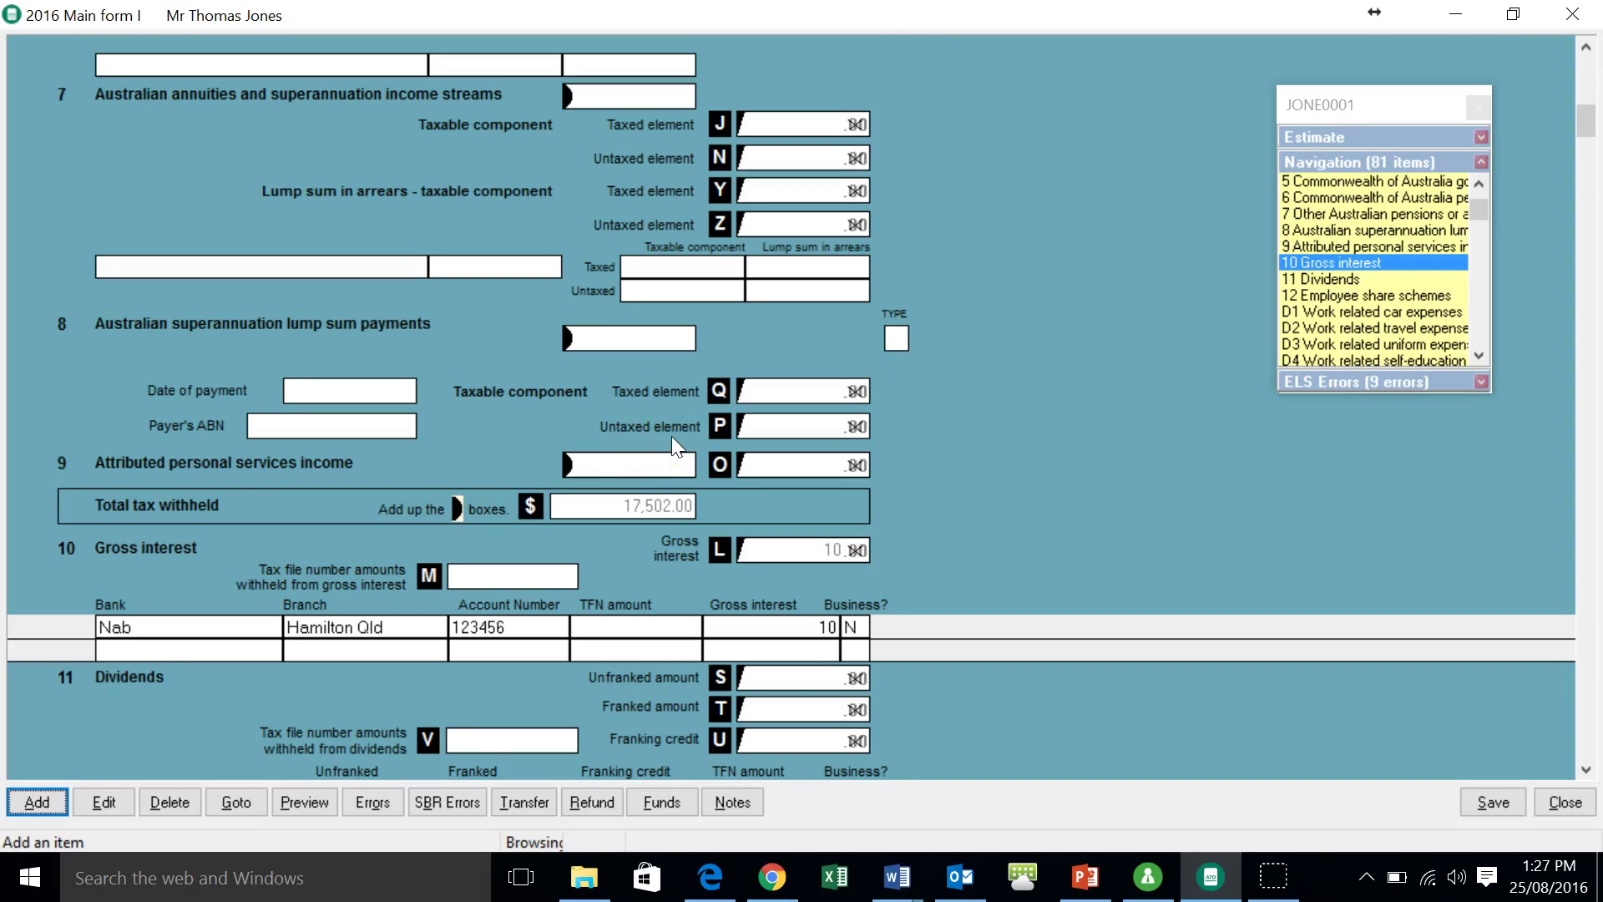
- Enter a D10 entry for Allan and Allan of 165
click(37, 801)
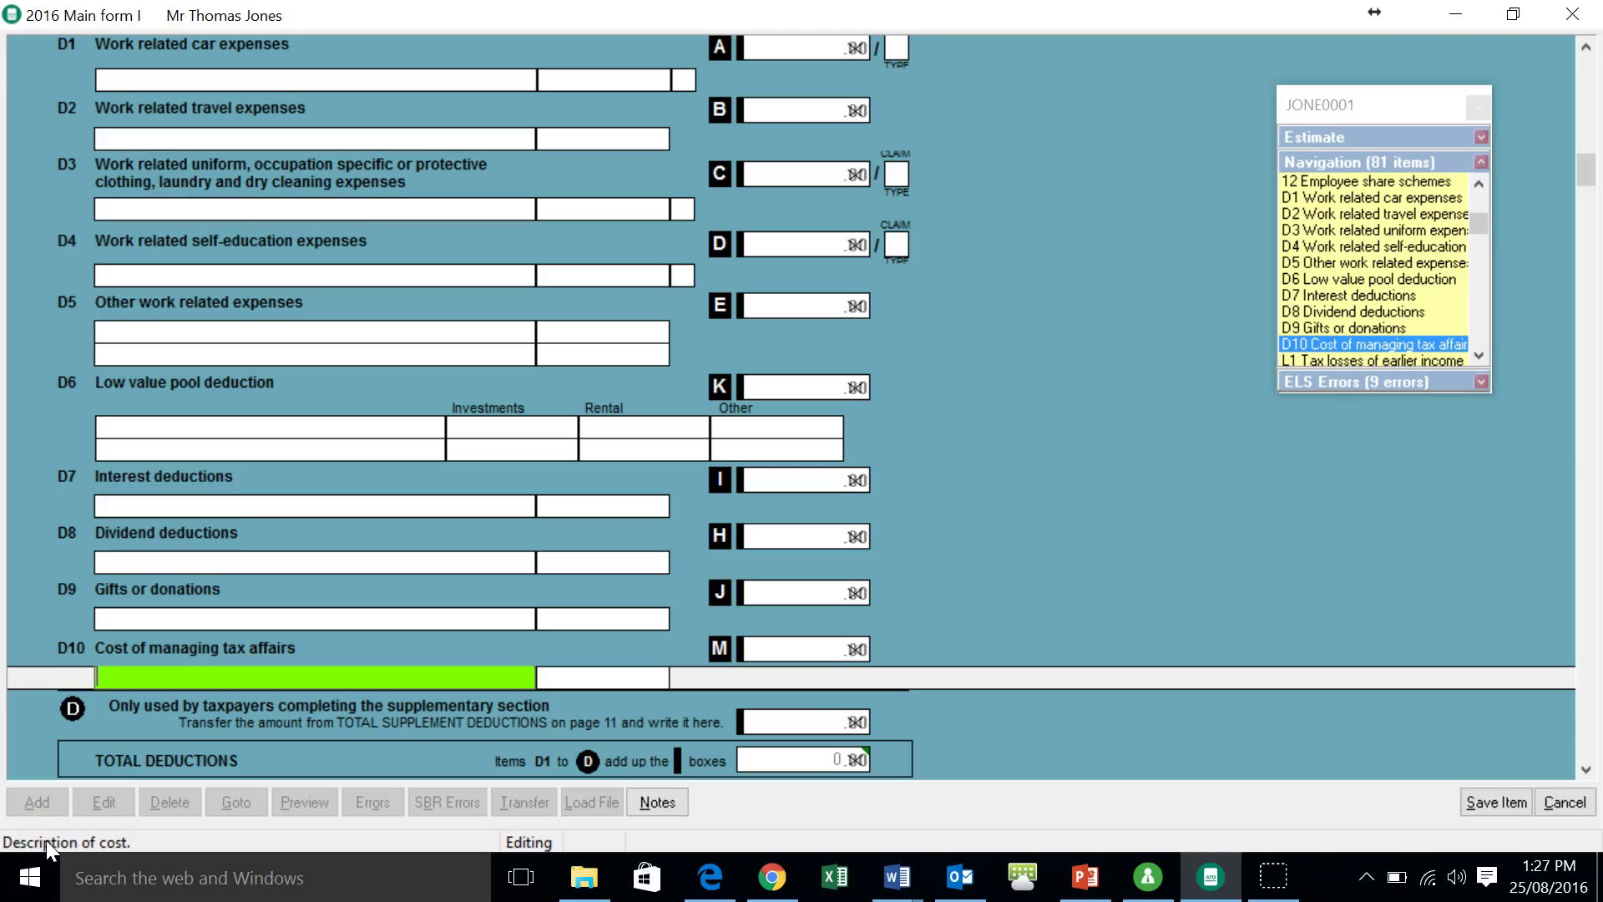
text(Allan and Allan)
key(Tab)
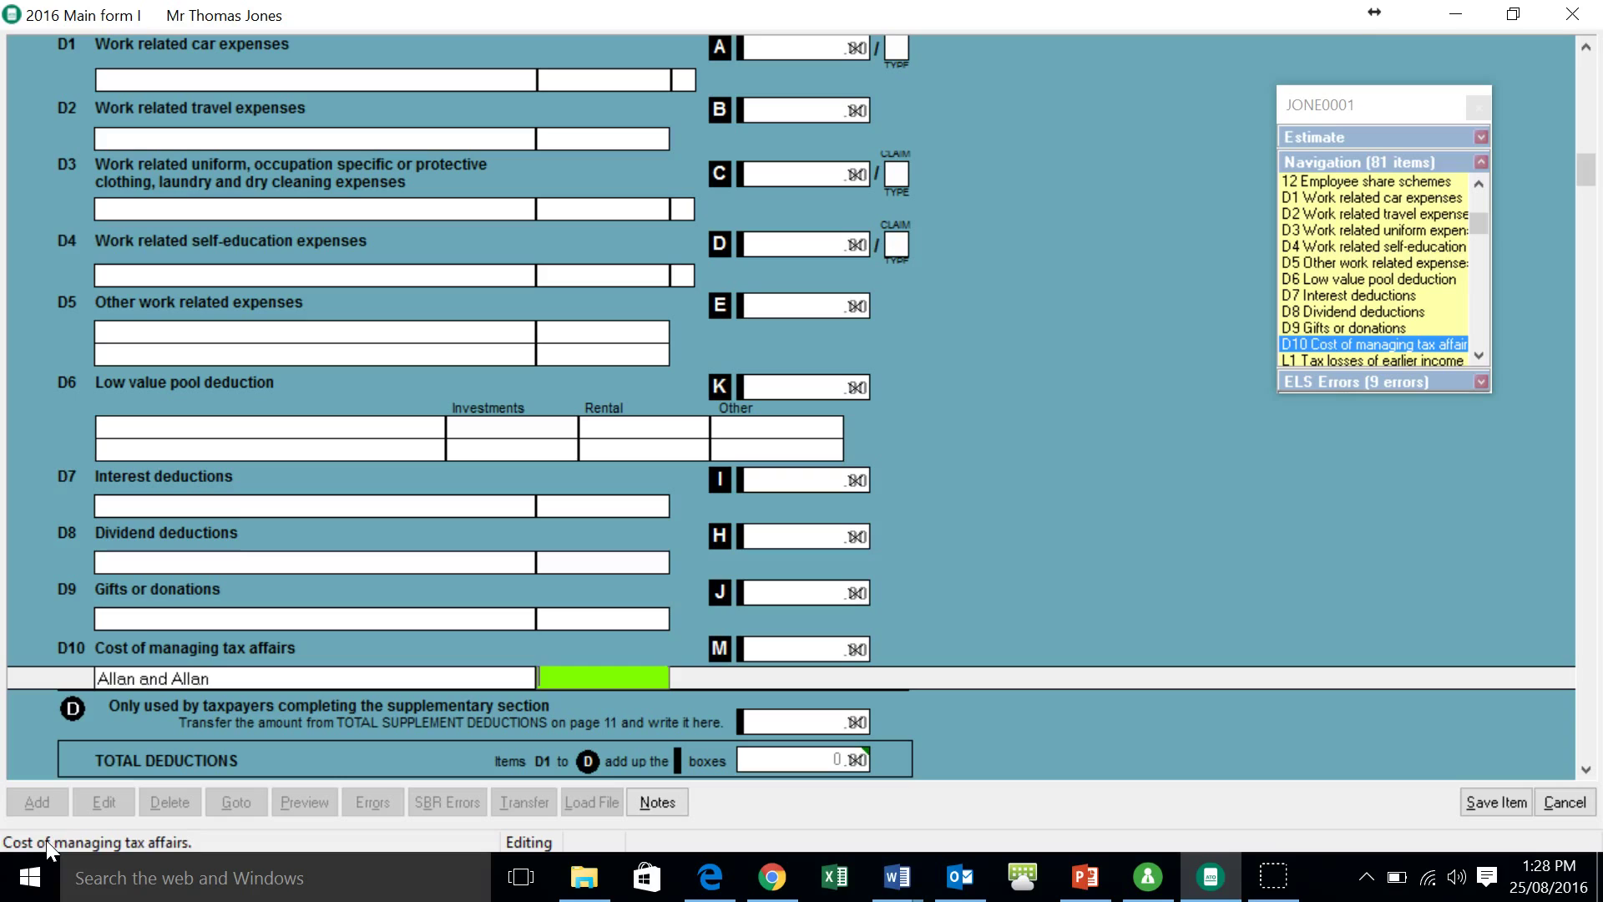
text(165)
key(Return)
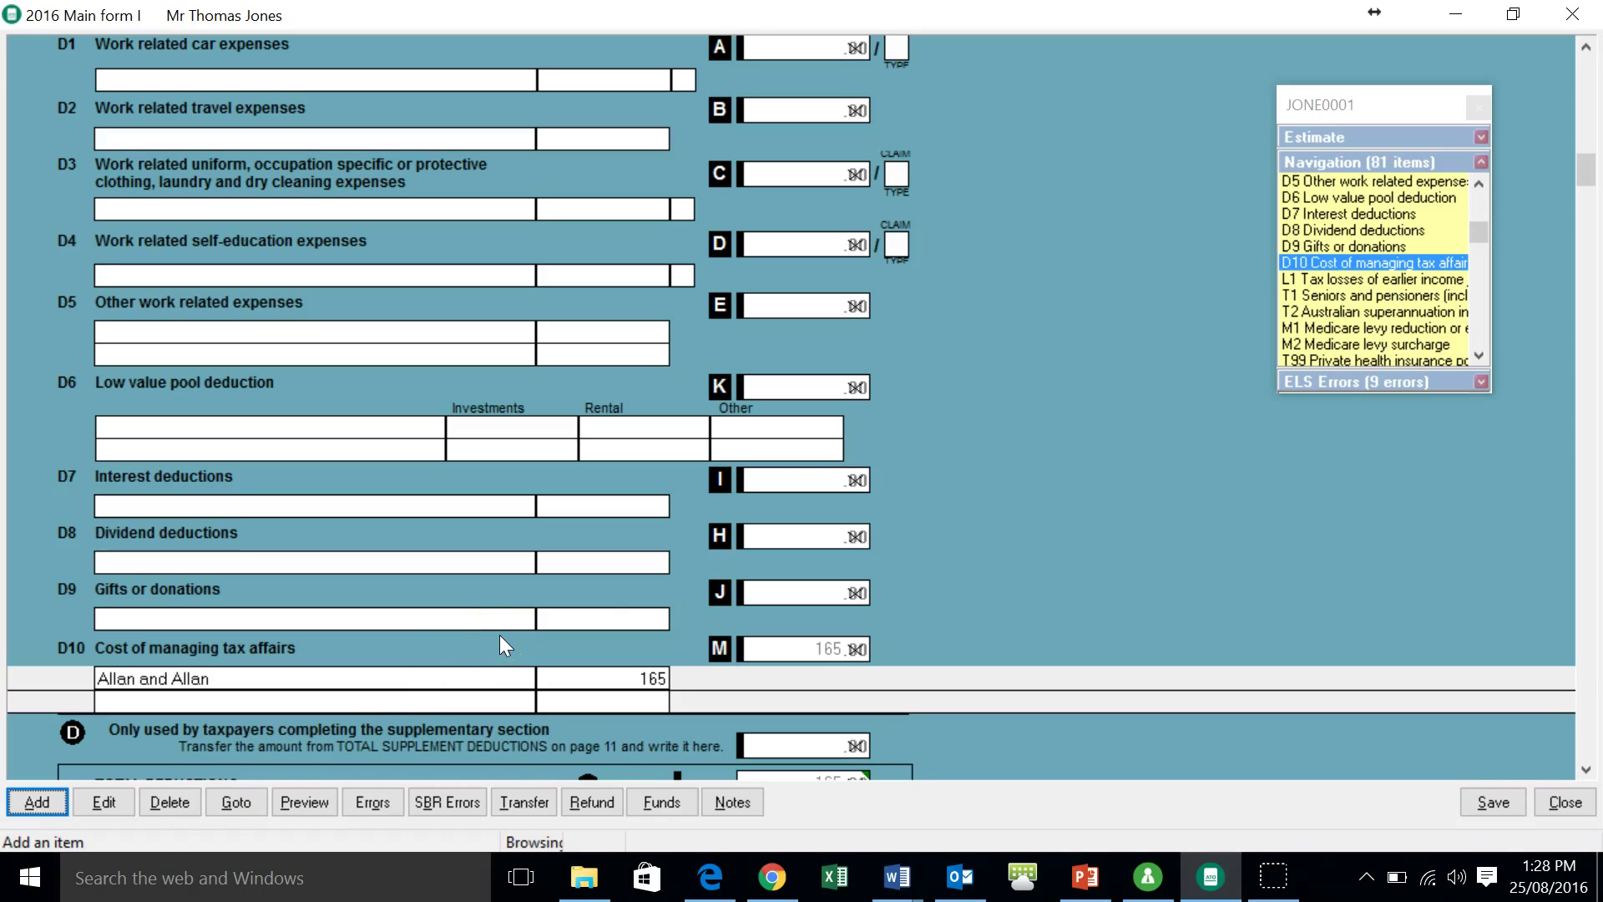
- Expand the tax estimate, move through items D6, D9 and private health, then list errors
click(596, 632)
click(1481, 136)
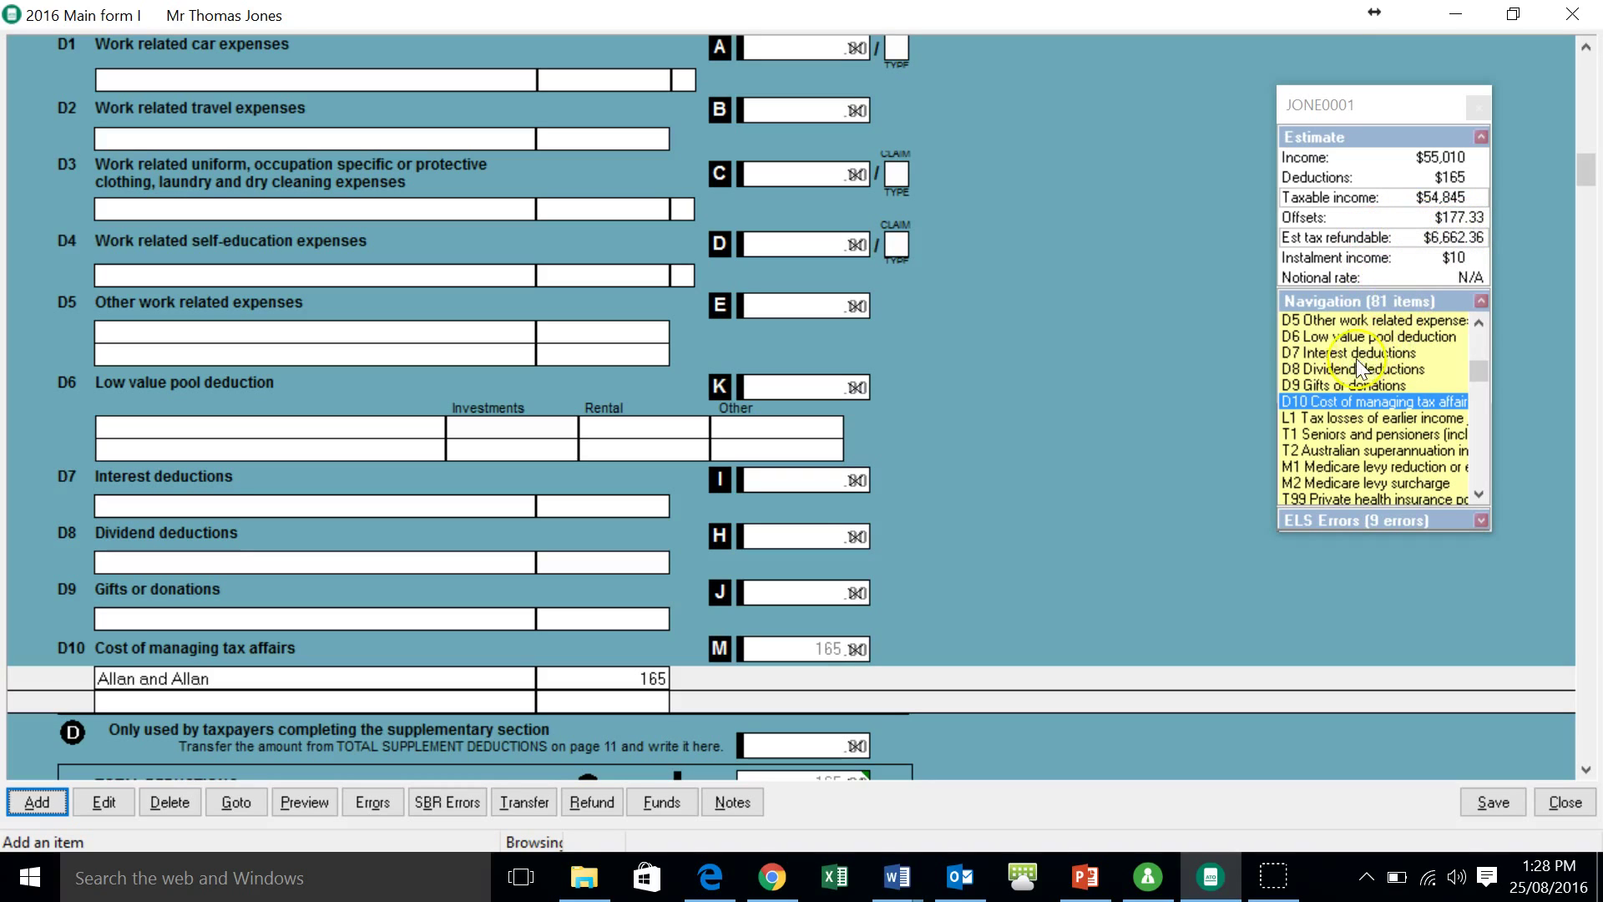
click(1309, 336)
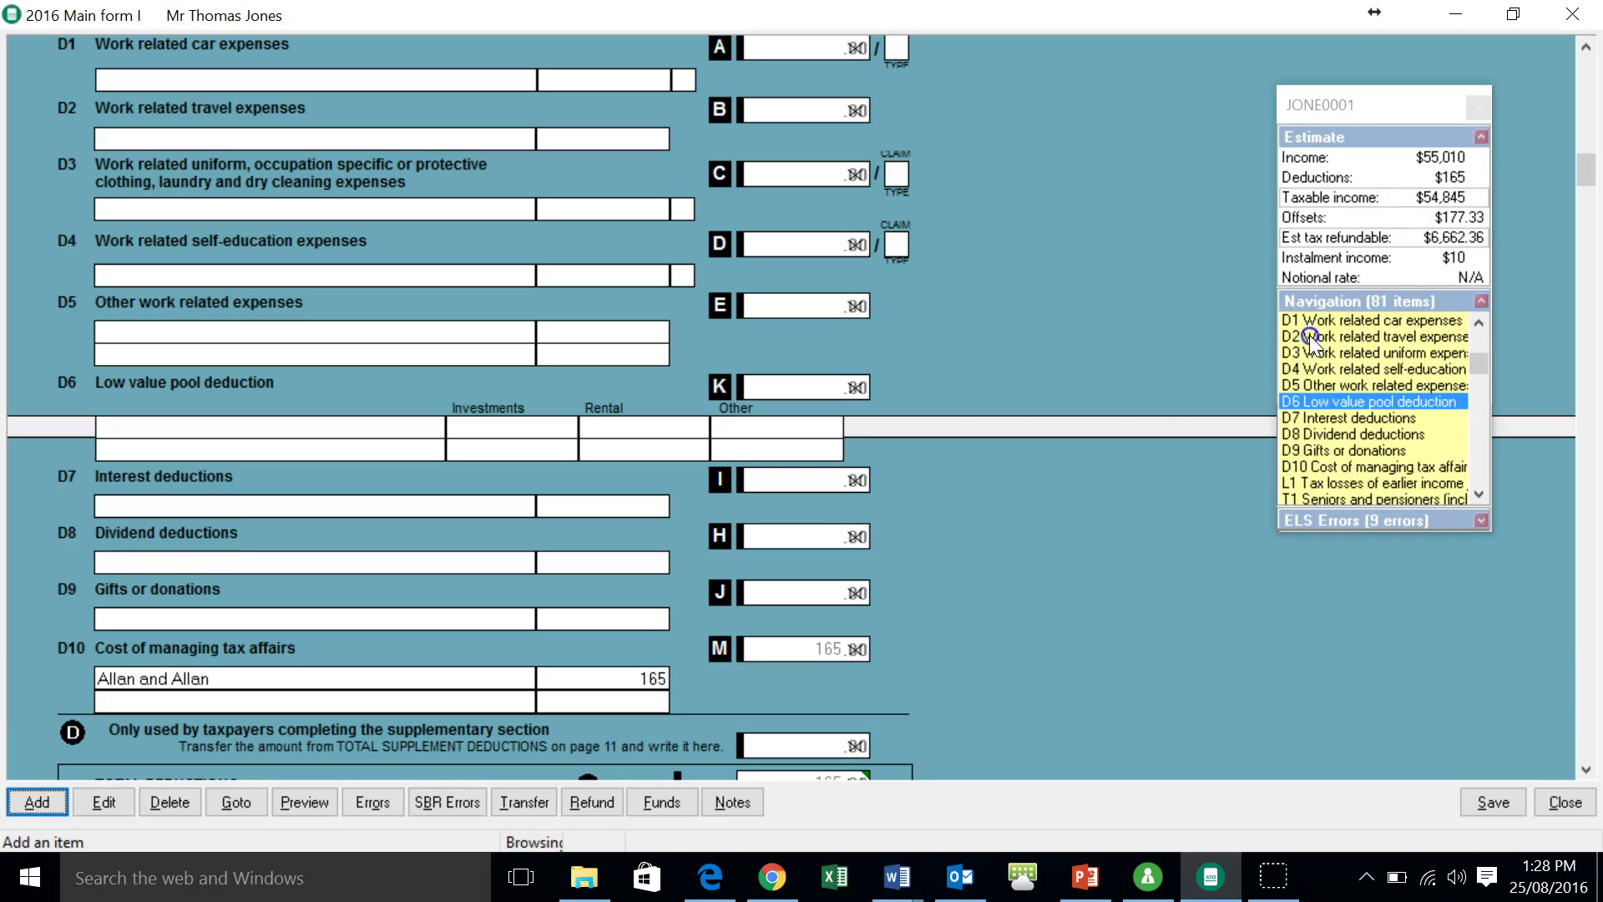
click(1355, 450)
click(1355, 450)
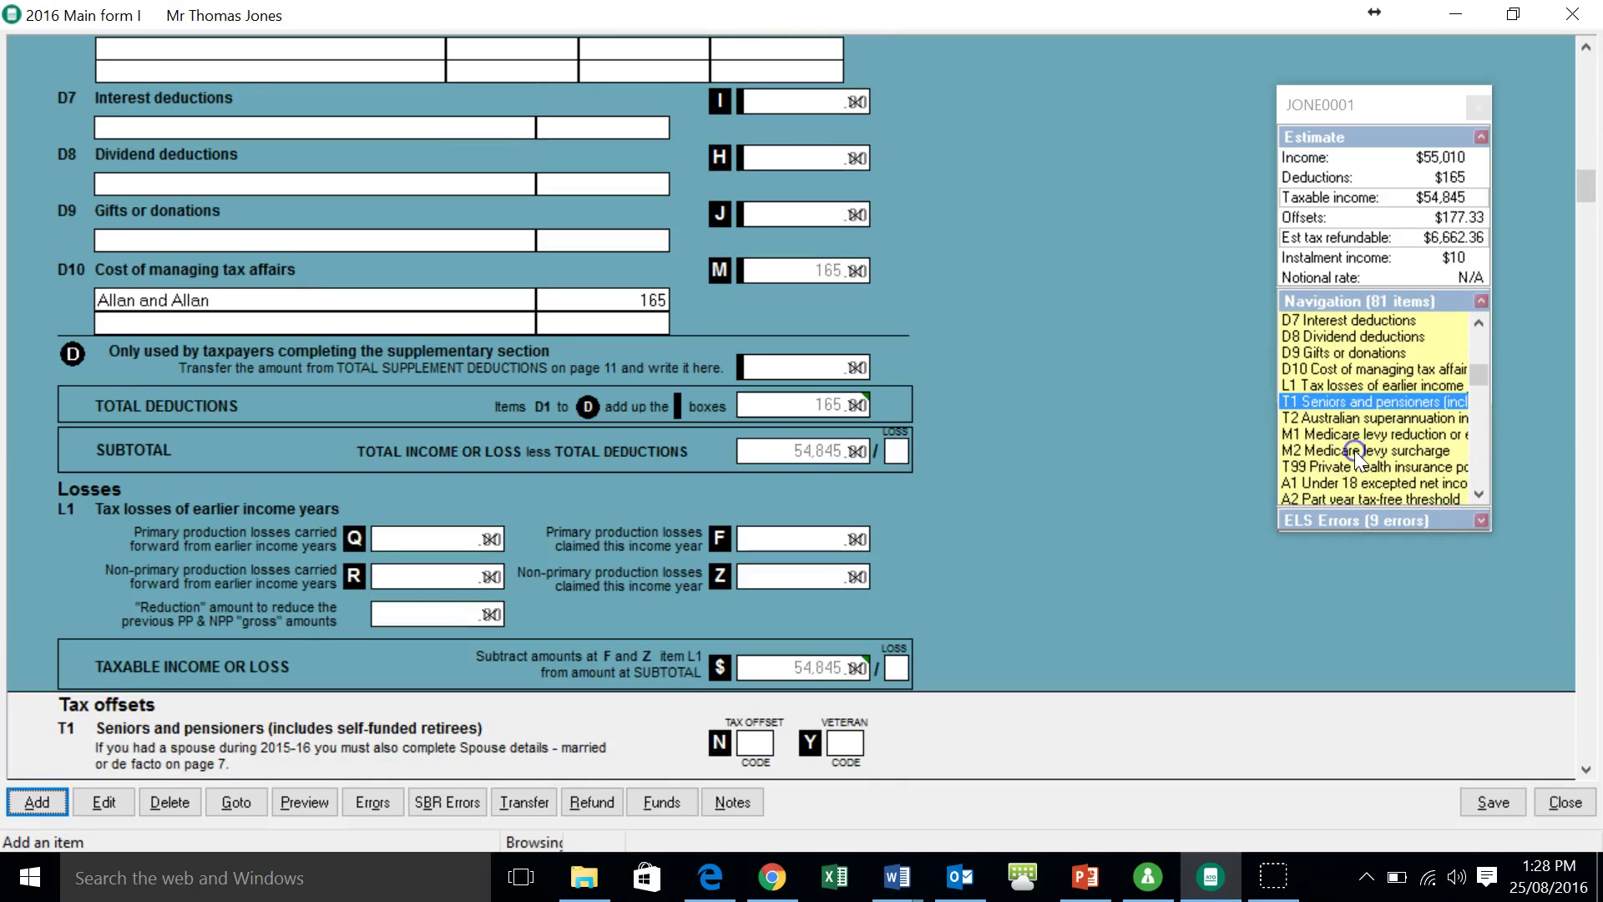
click(1355, 463)
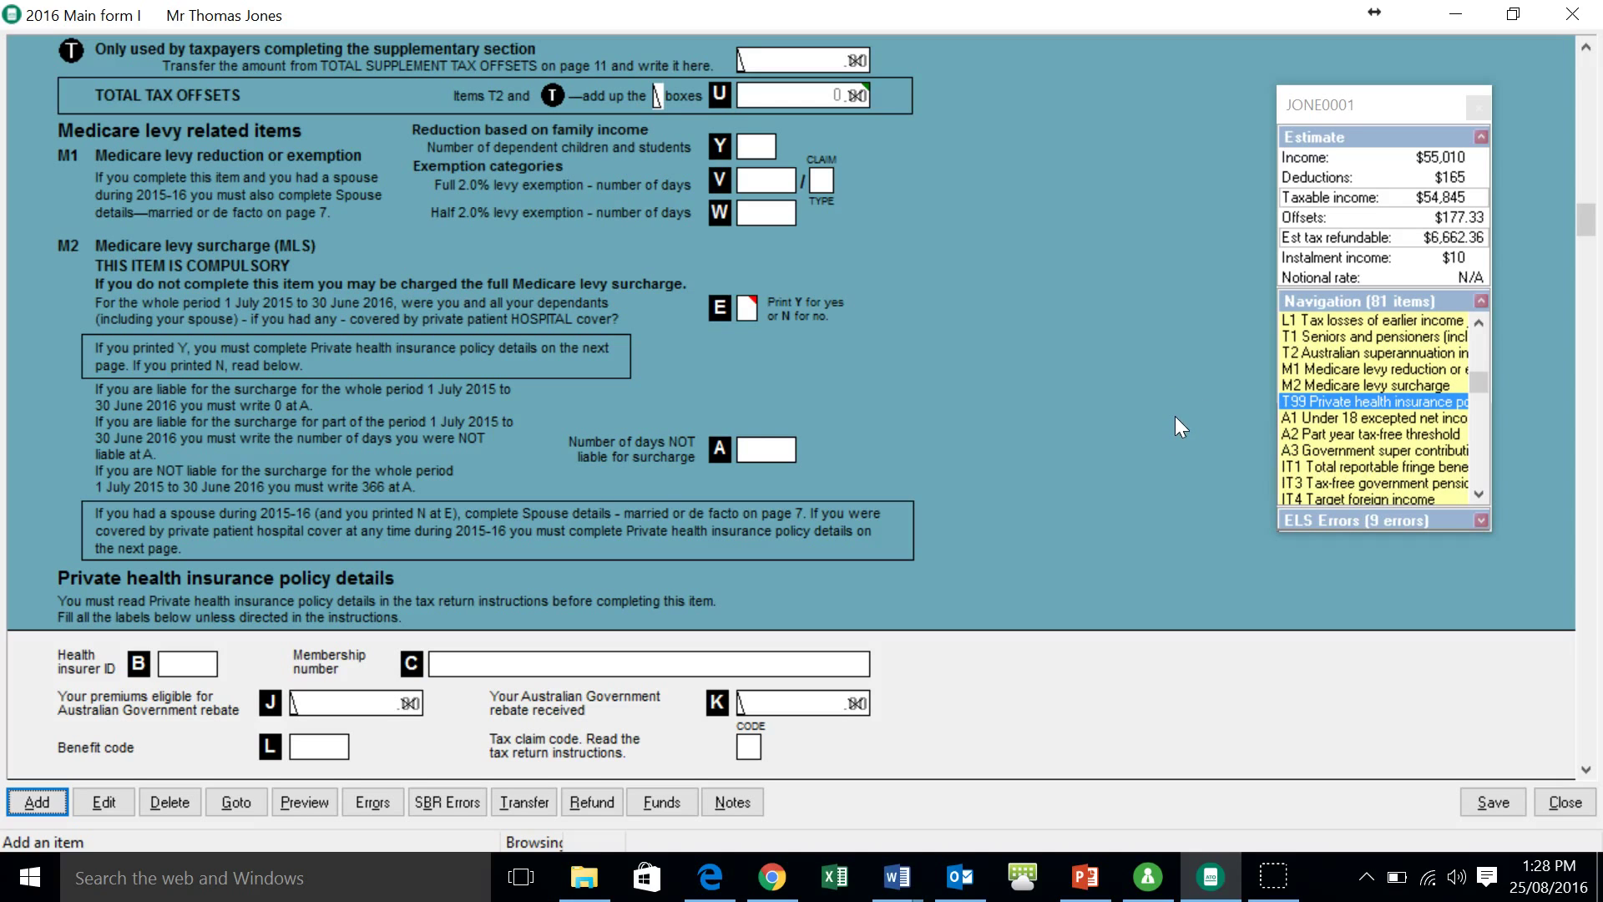
click(372, 803)
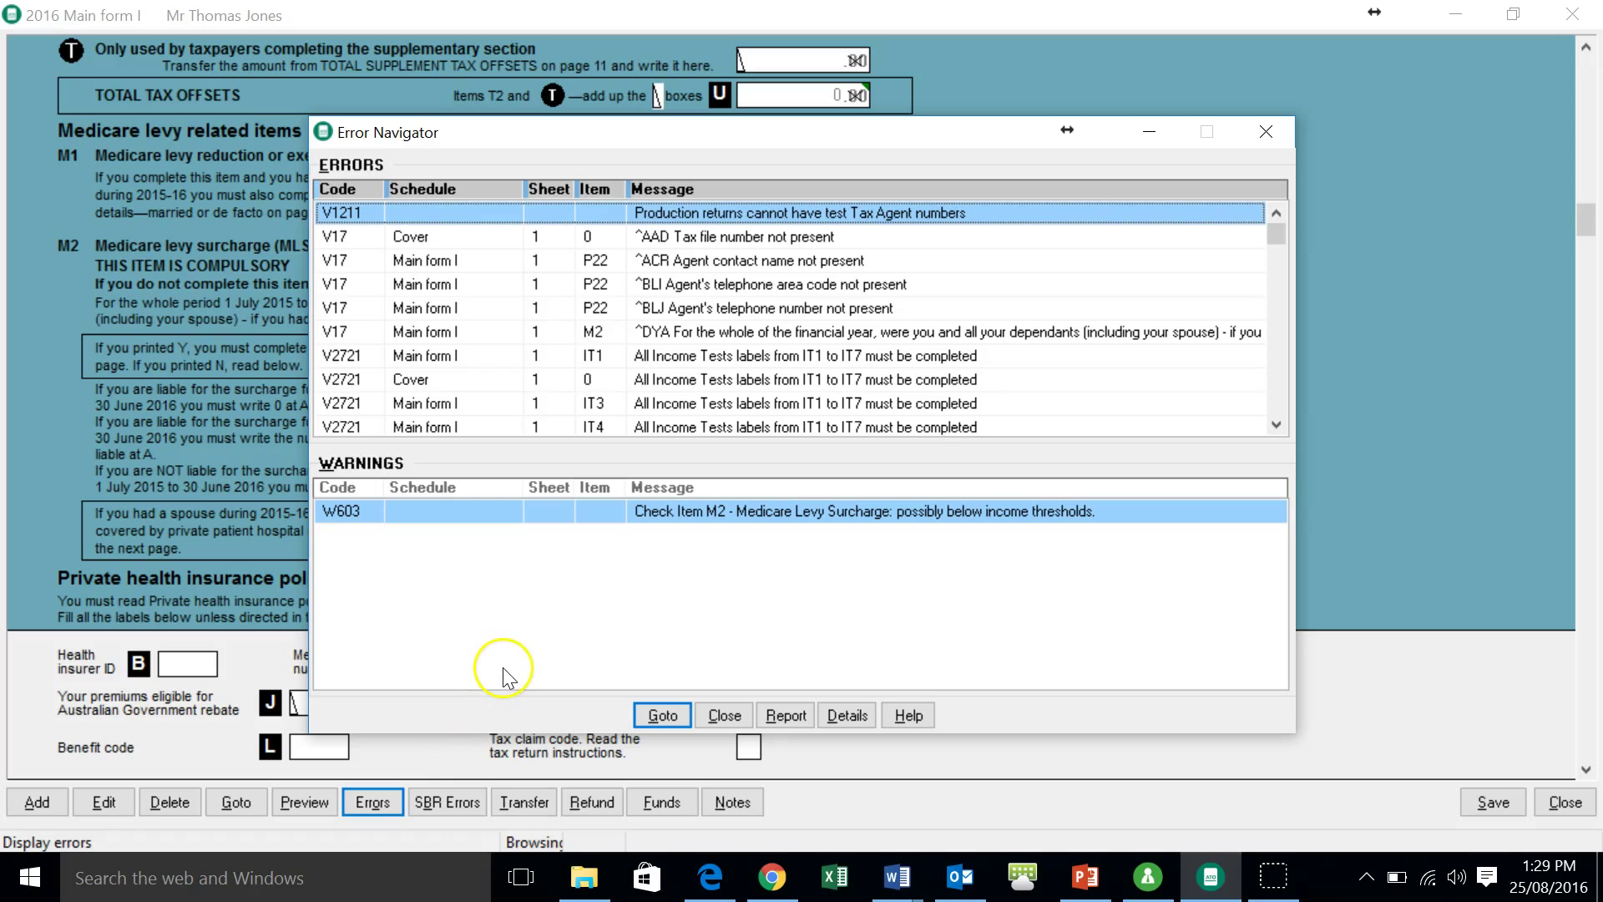
- View the detailed report for the V2721 IT1 error, then go to Income tests
click(690, 357)
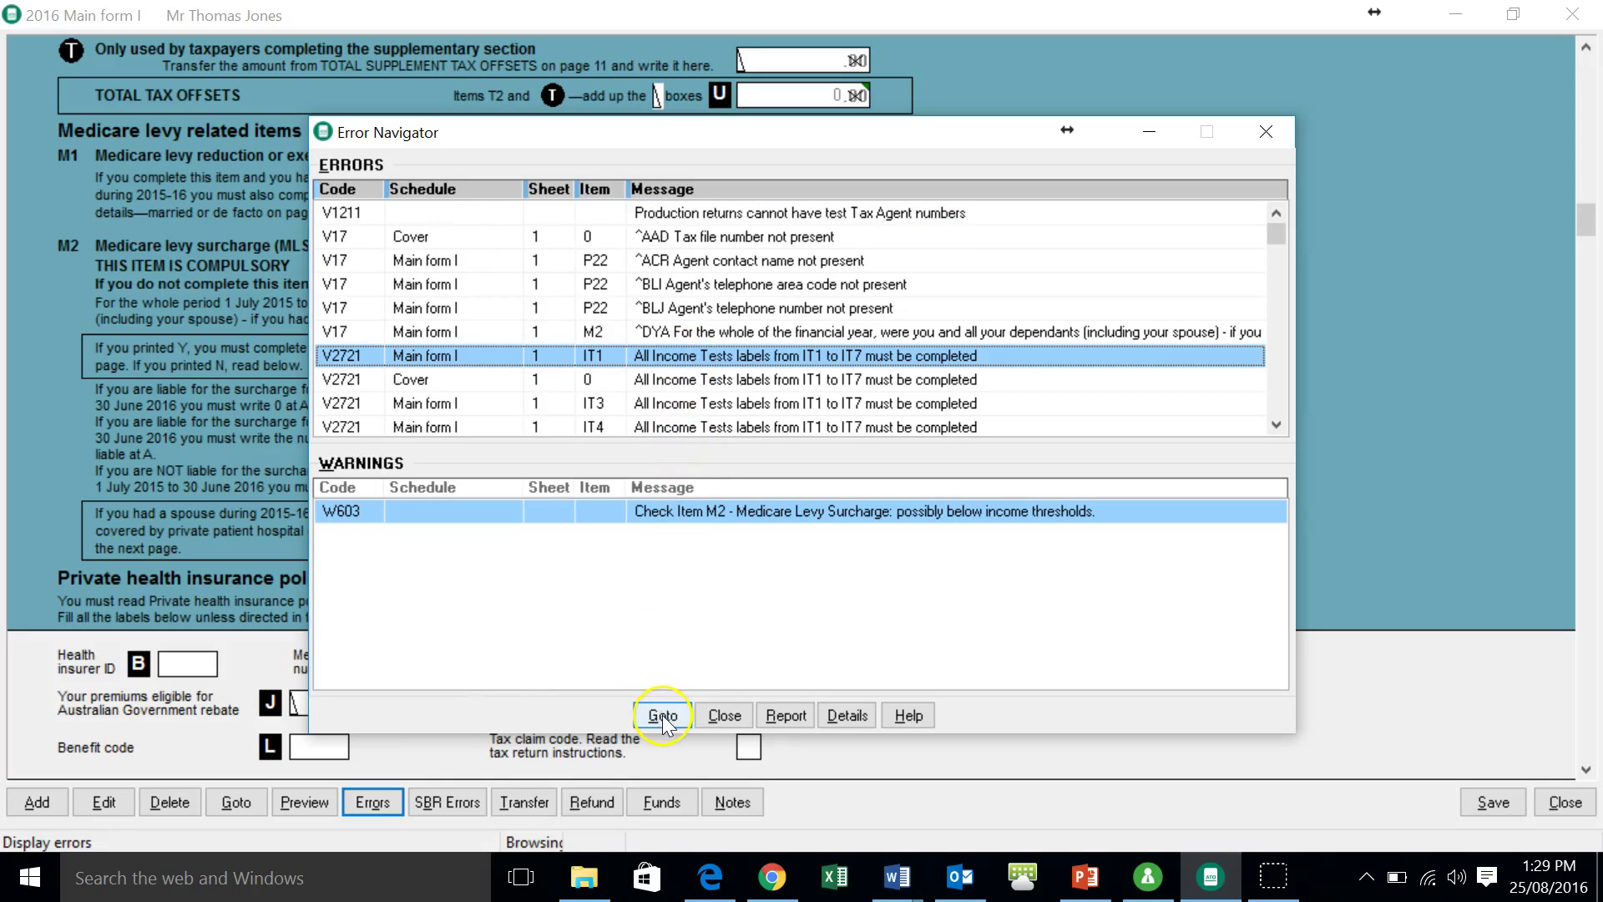
click(785, 715)
click(785, 716)
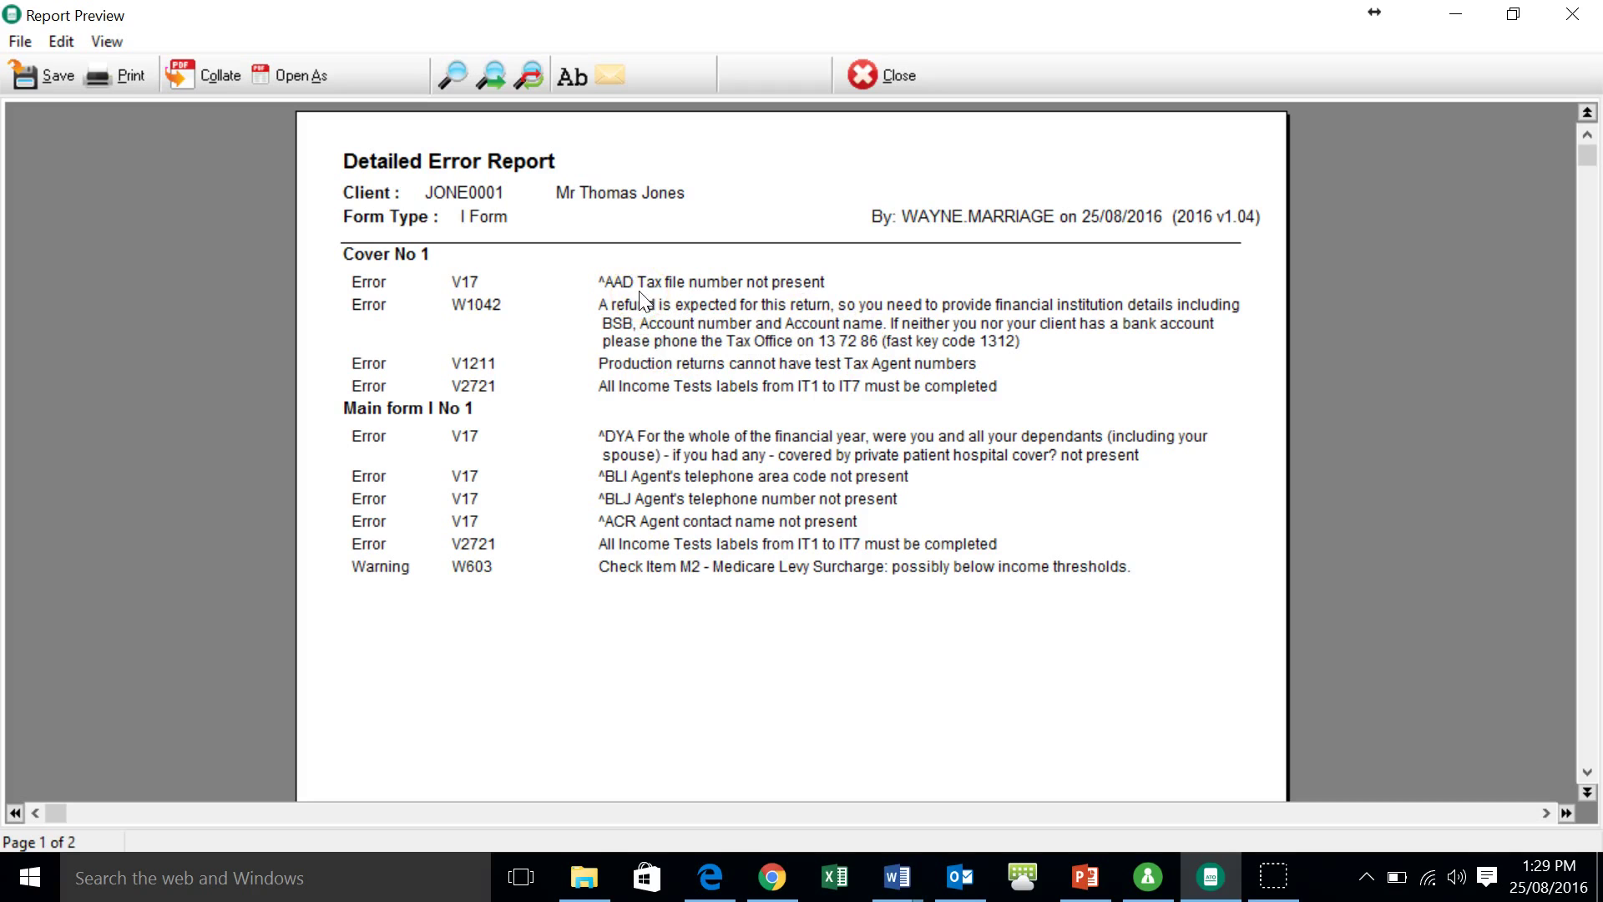
click(863, 75)
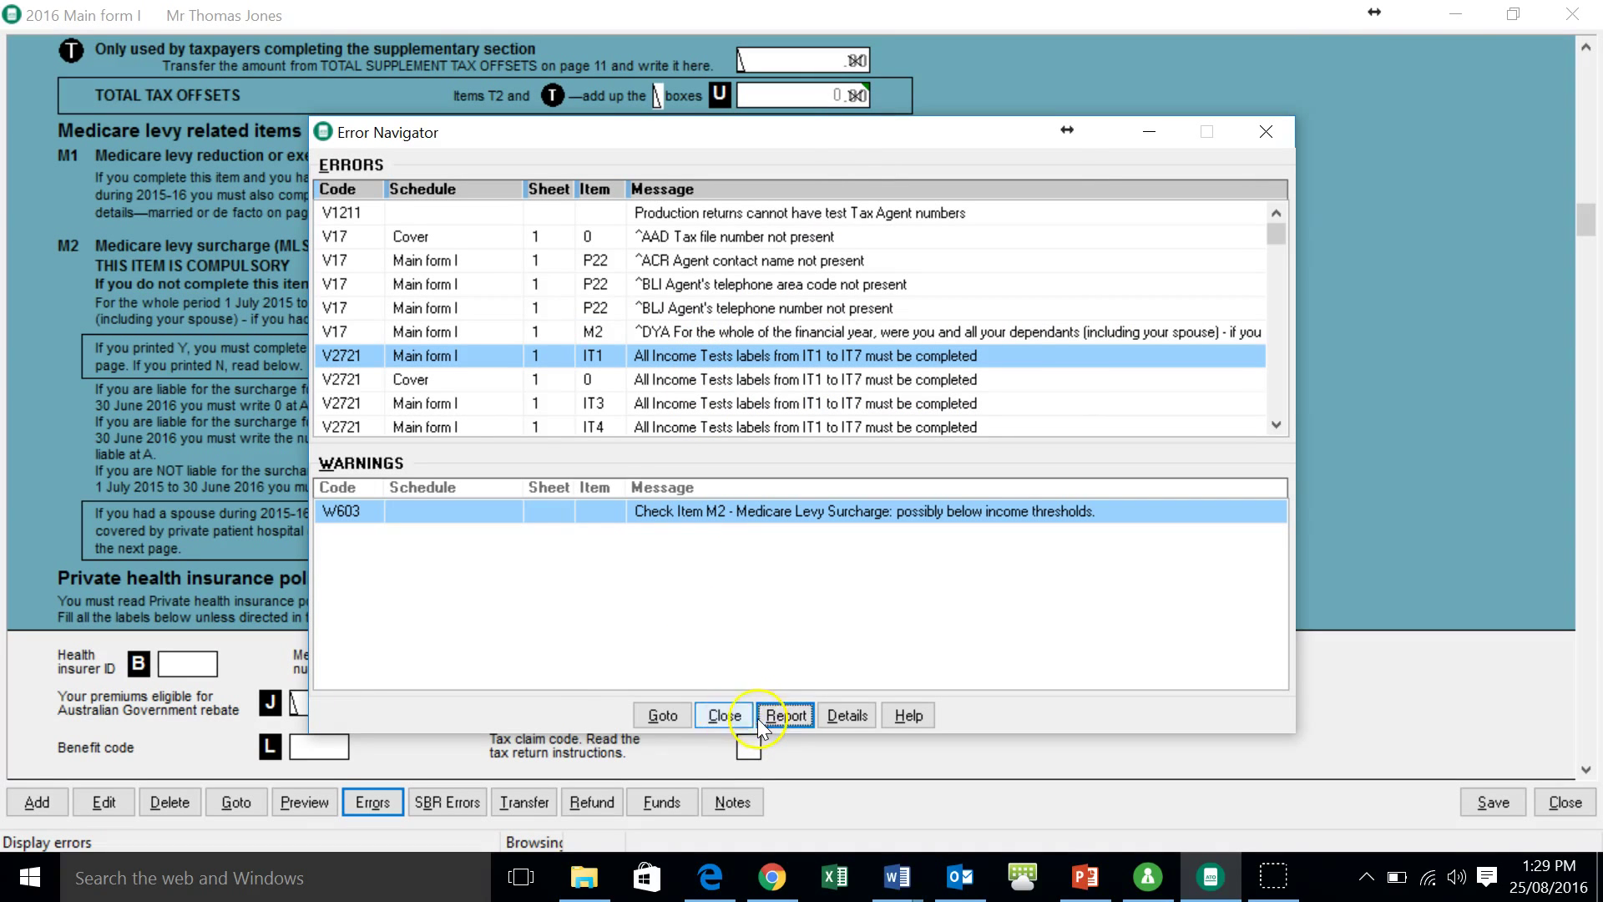
click(662, 716)
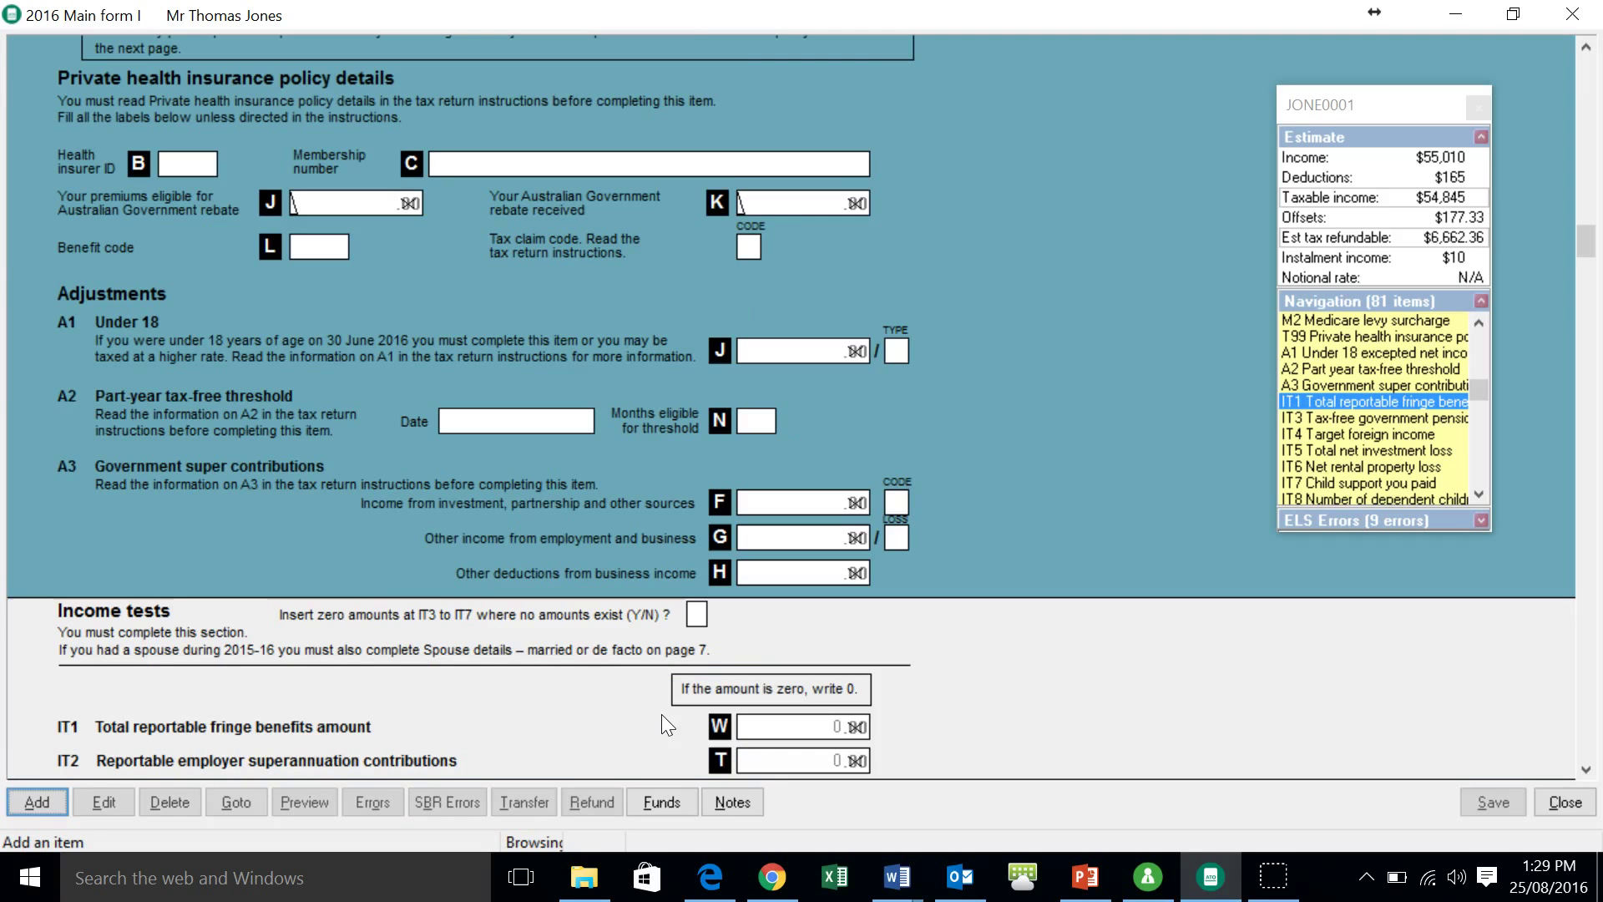
- Answer Y to the income tests zero-amounts question and save the form
click(675, 644)
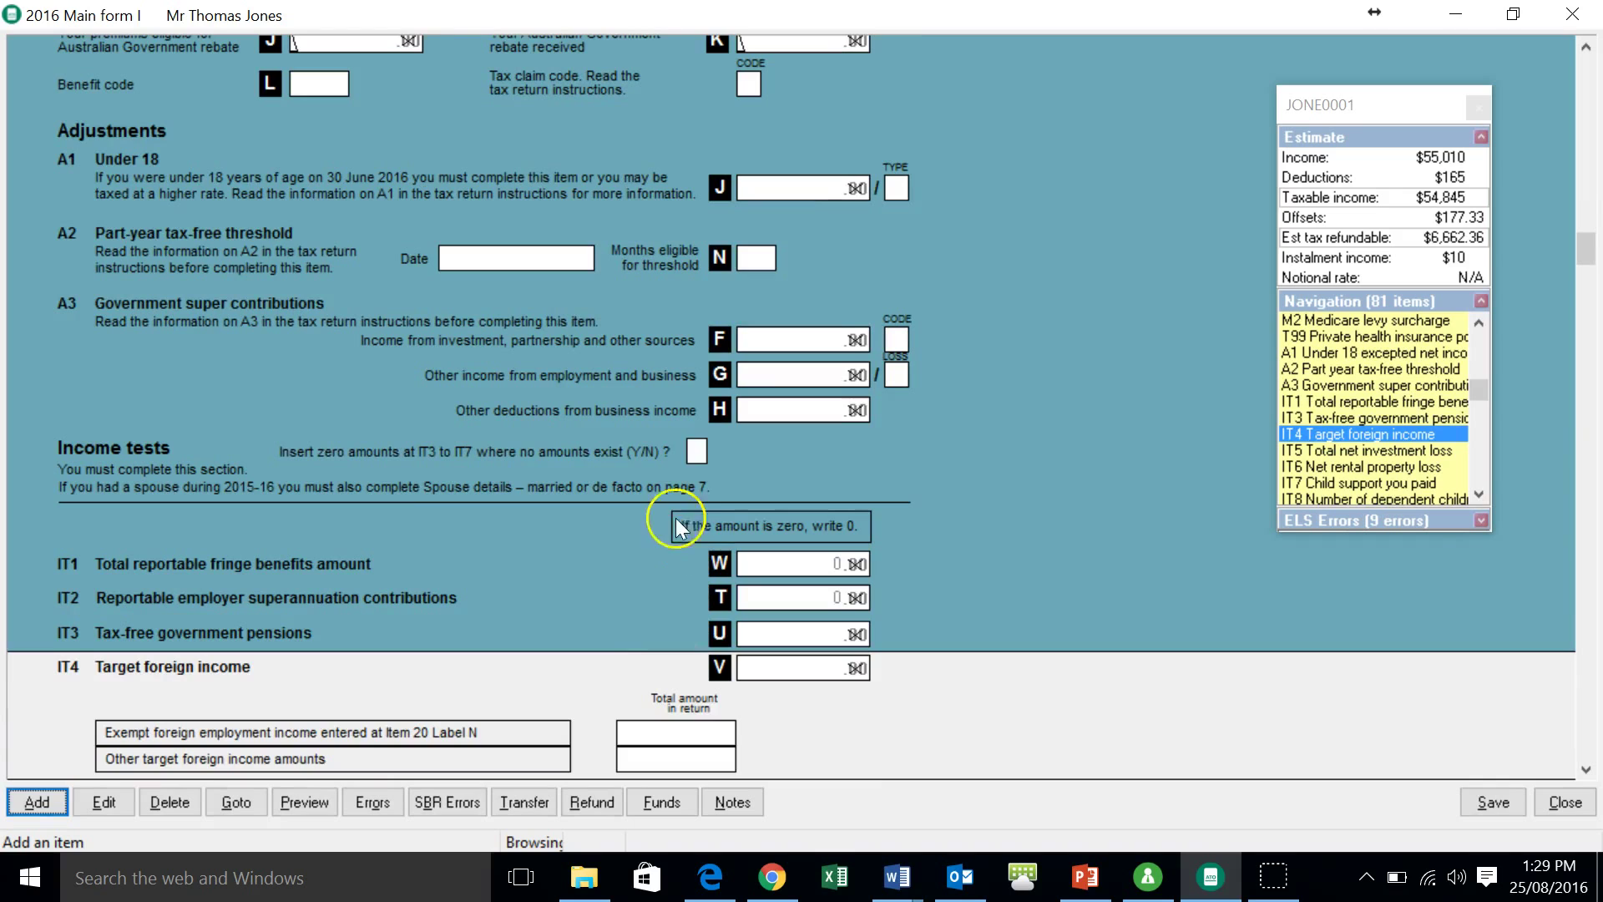
scroll(514, 524, down, 4)
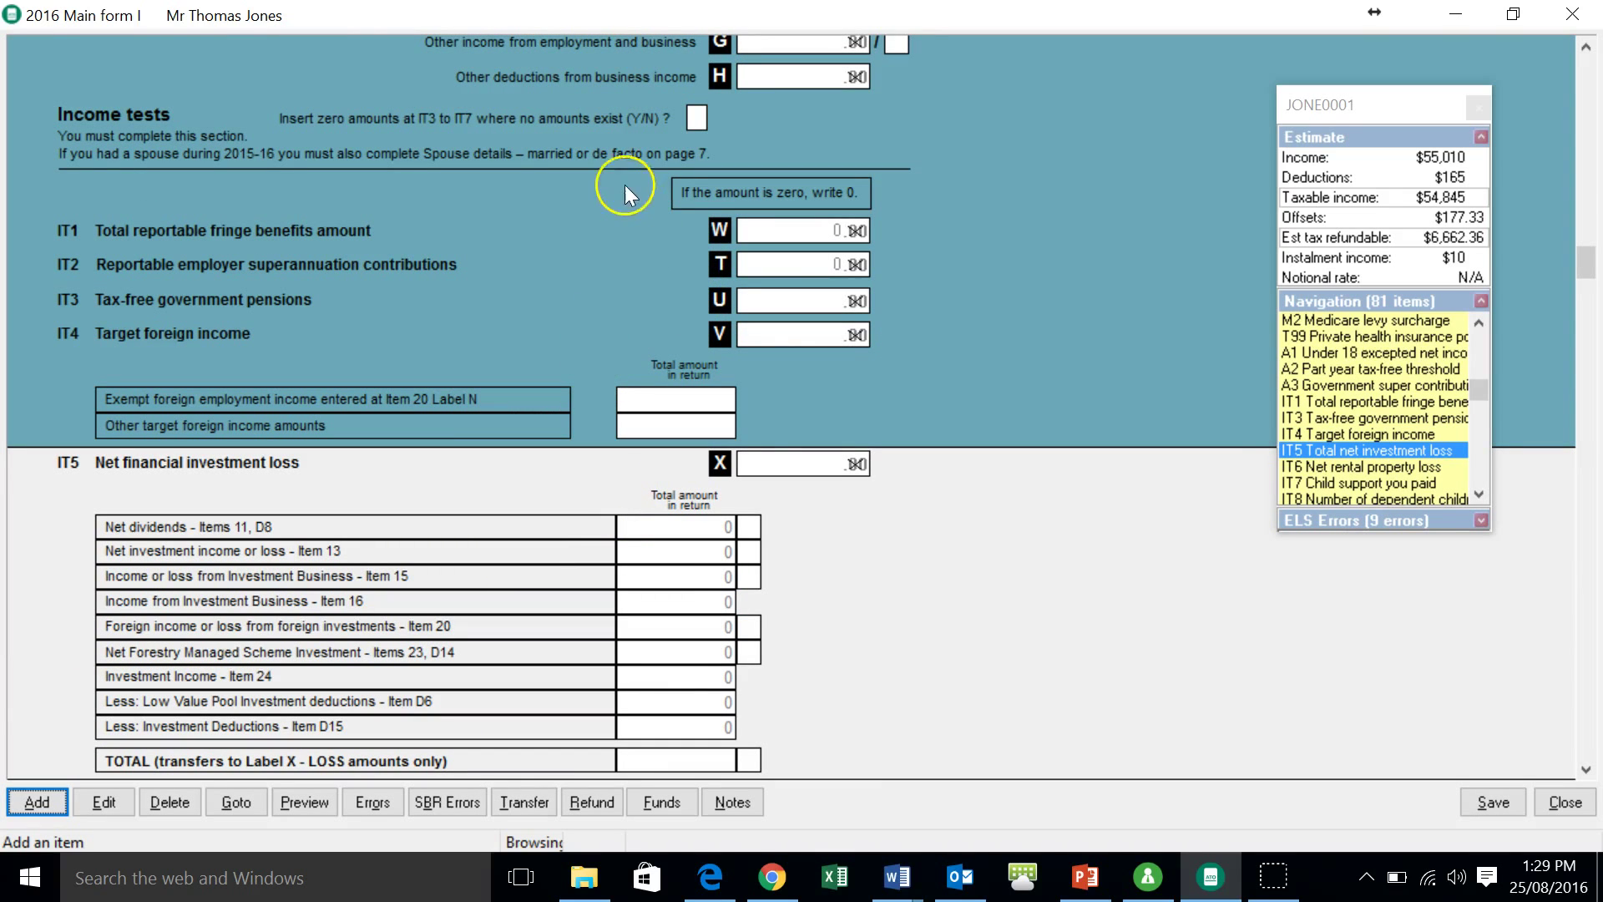
click(695, 119)
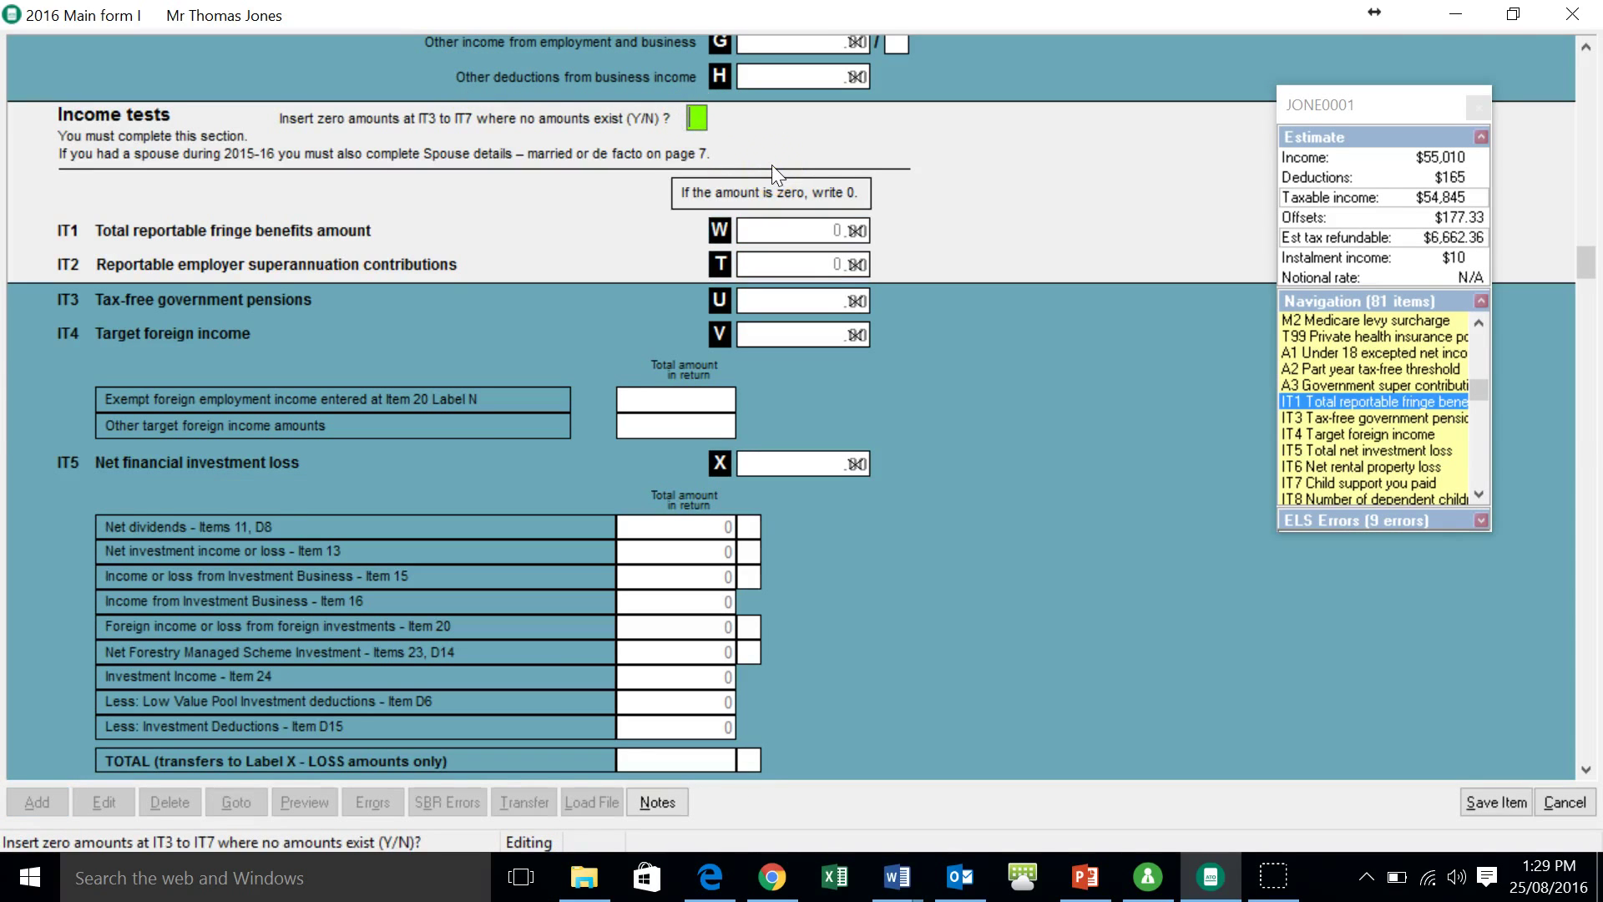
text(Y)
key(Return)
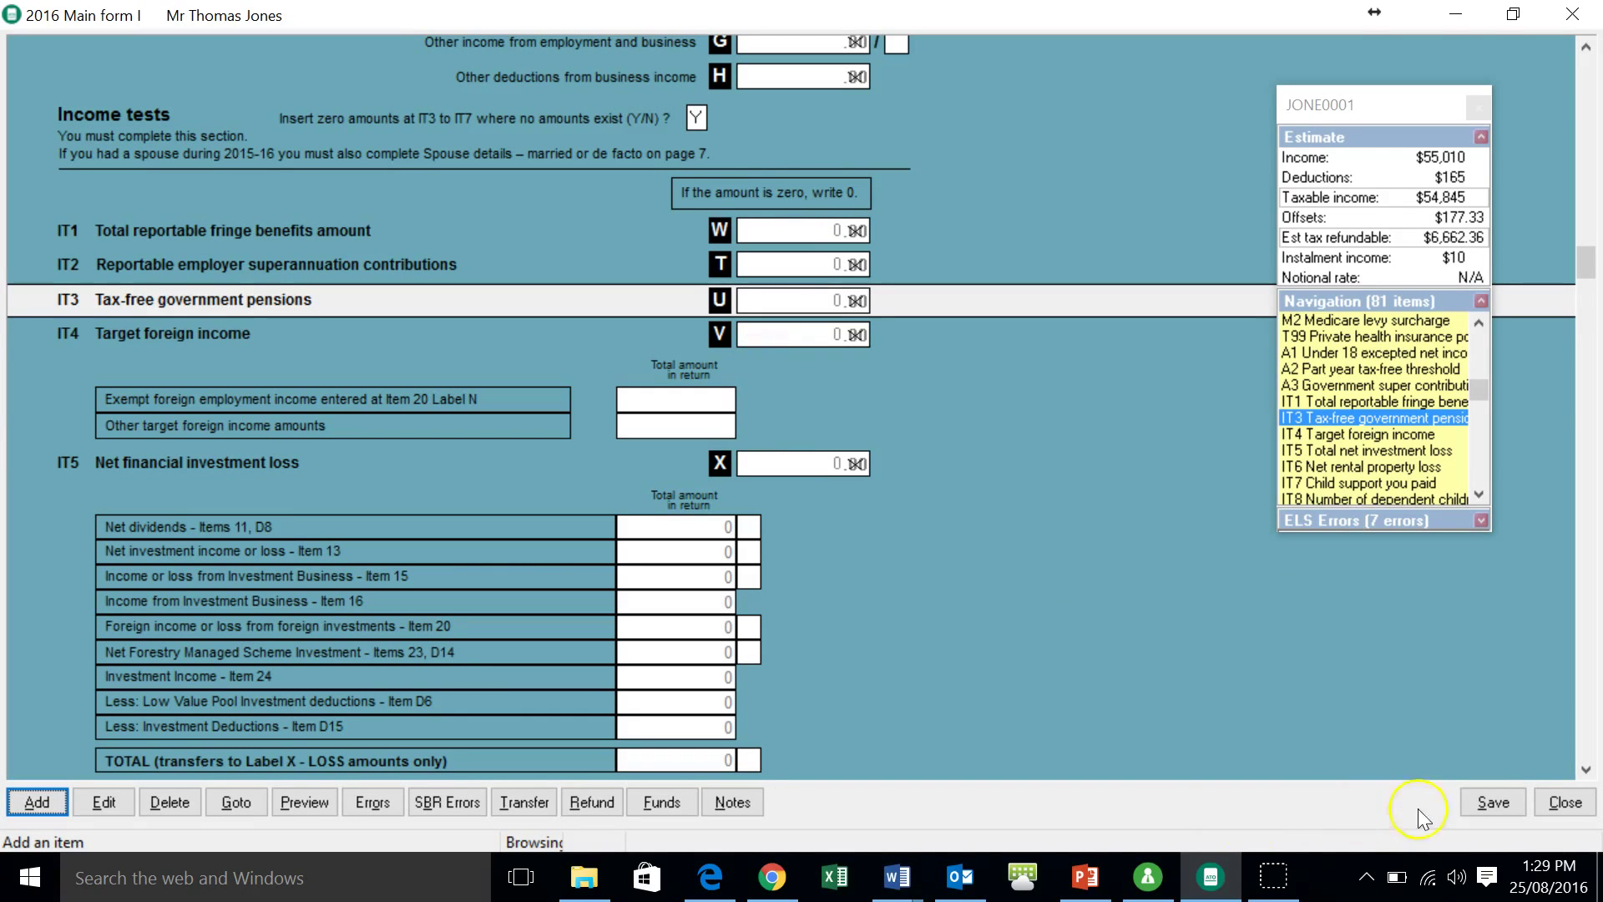
click(1492, 802)
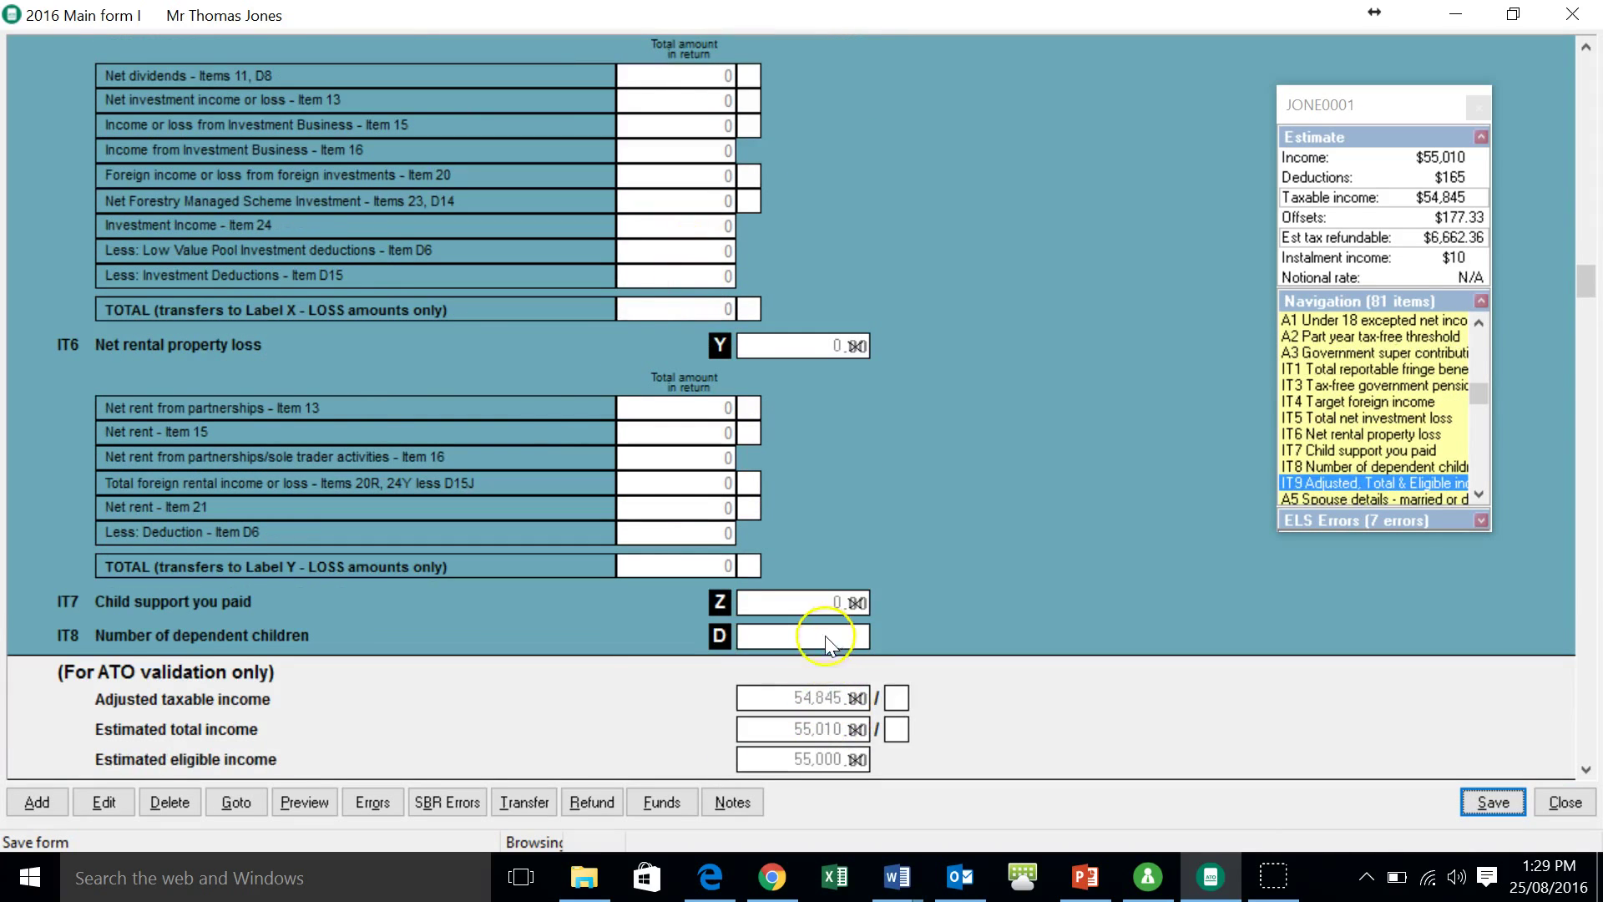
- Enter 0 dependent children at IT8 label D
click(827, 637)
text(0)
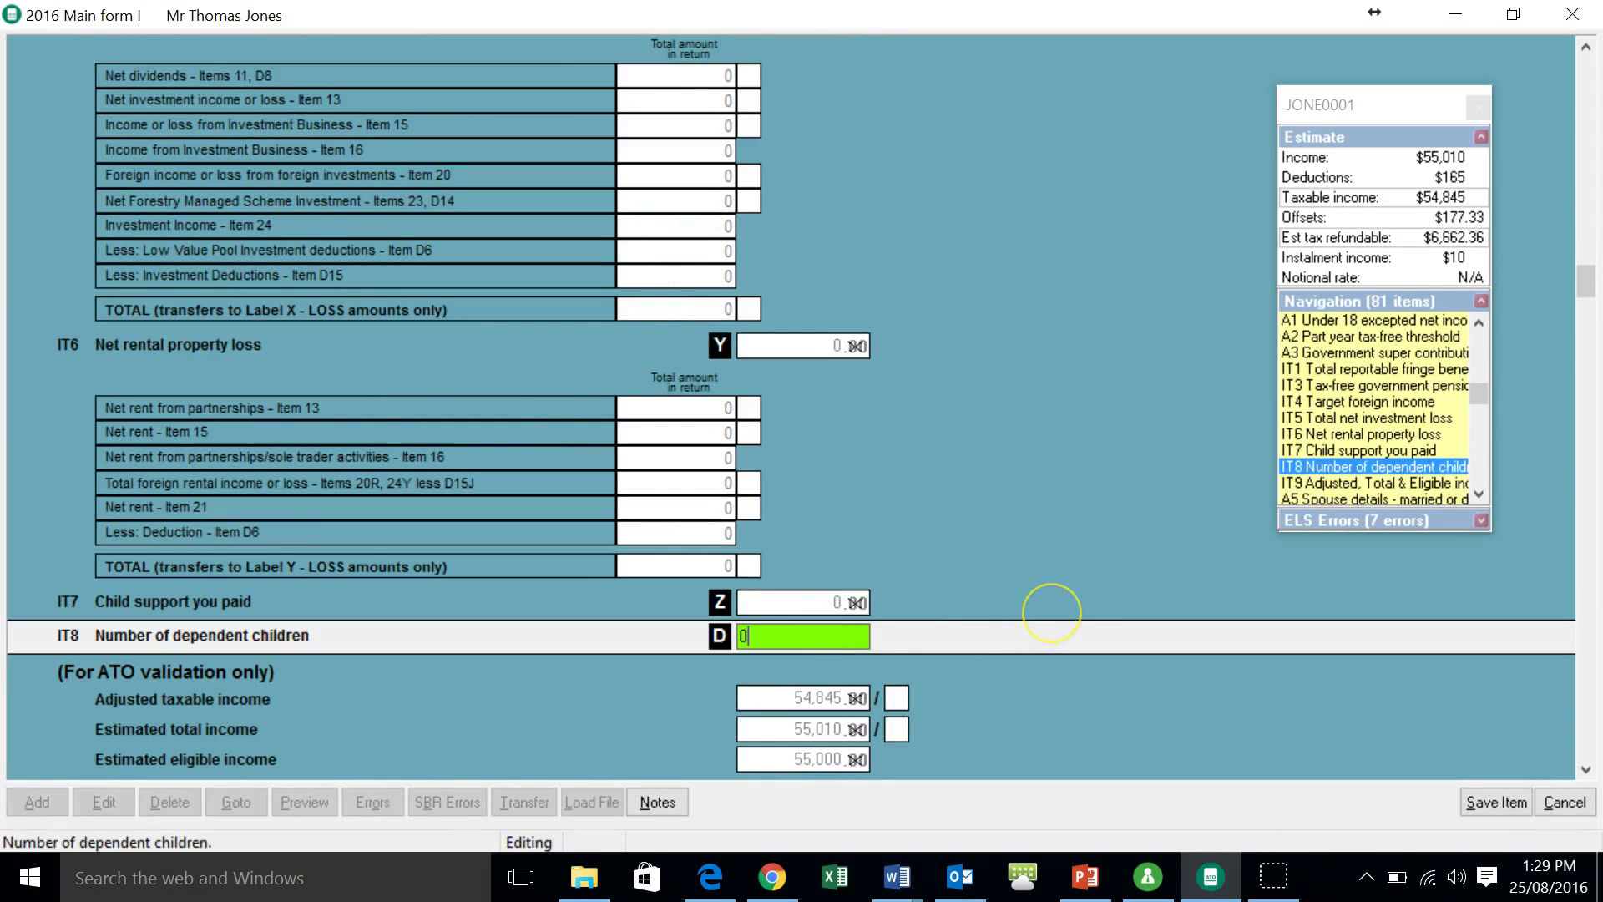
key(Return)
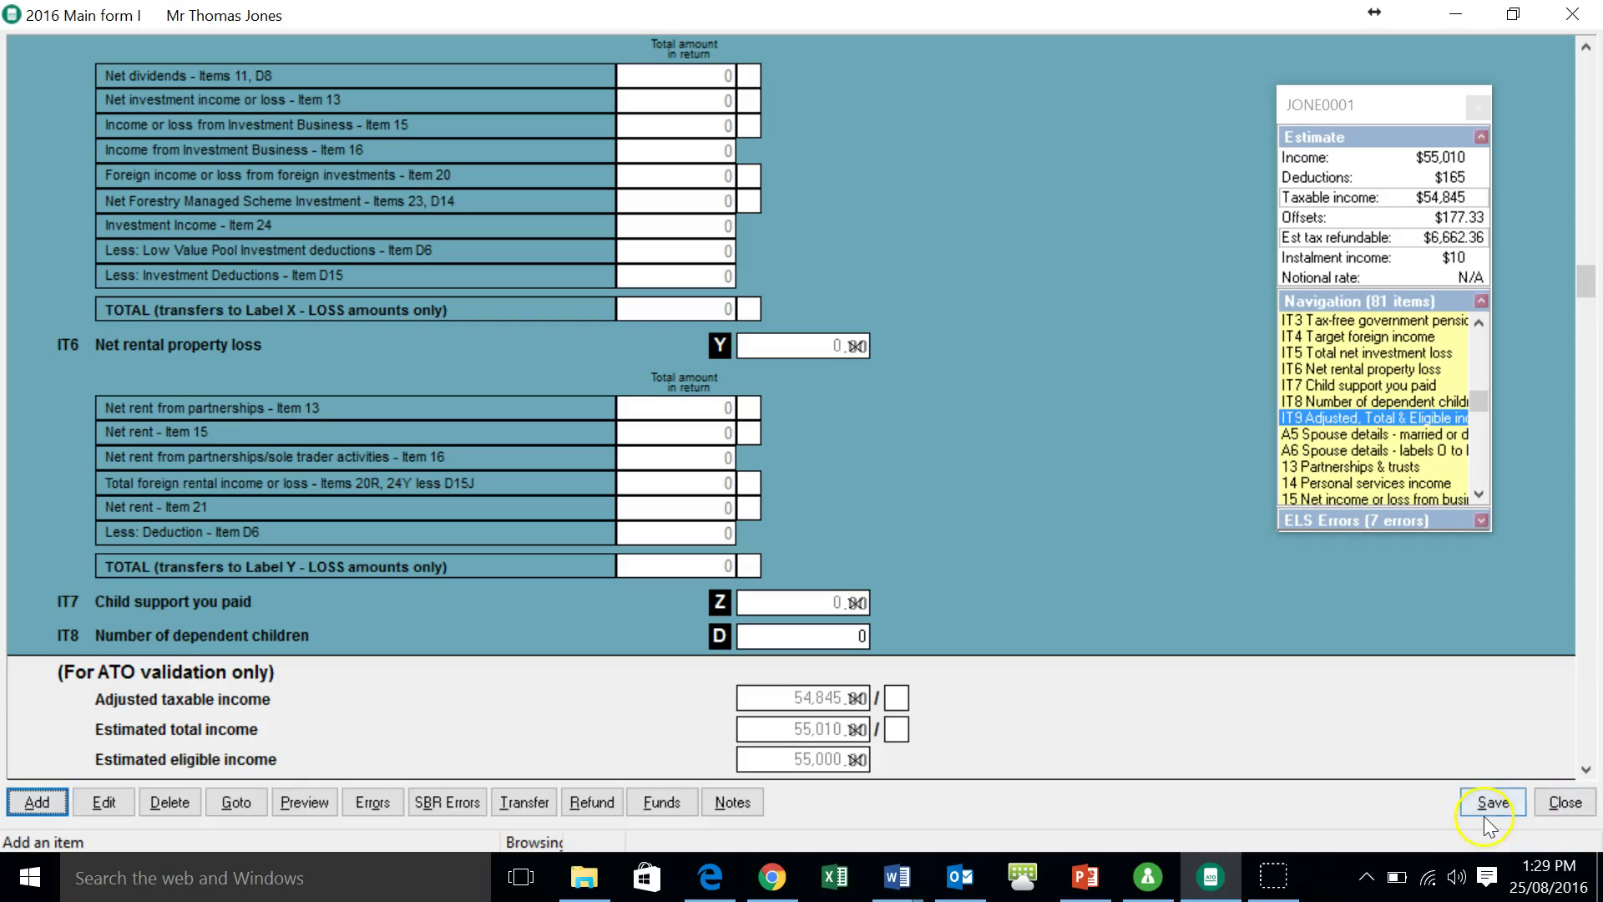
click(378, 800)
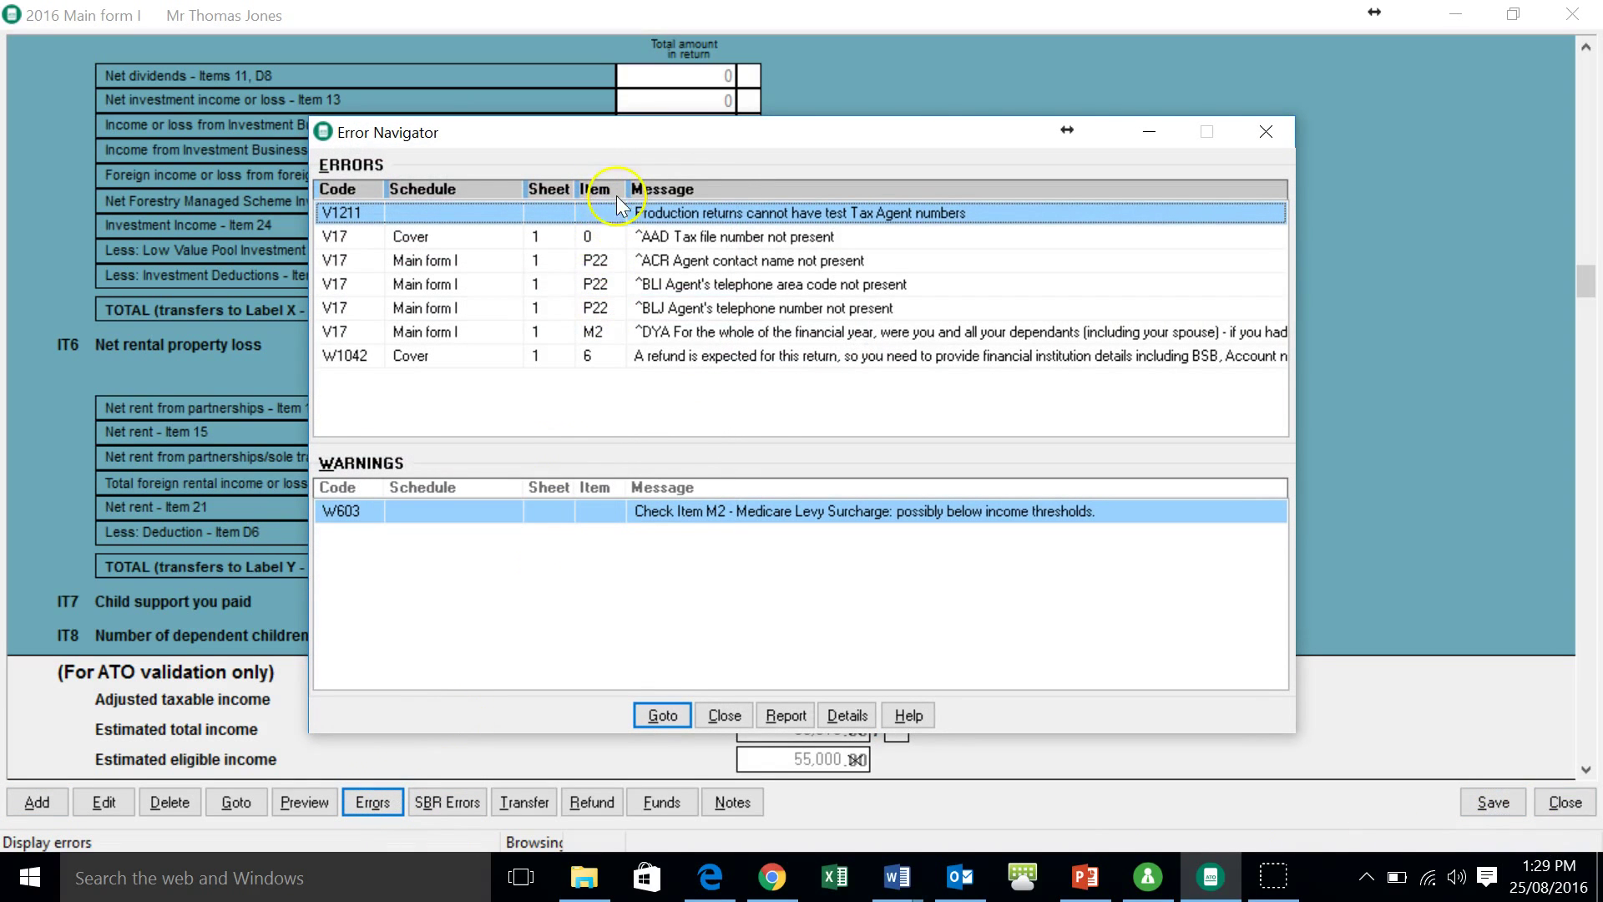
- Check the missing tax file number and agent contact name errors in the report, then close both windows
click(639, 240)
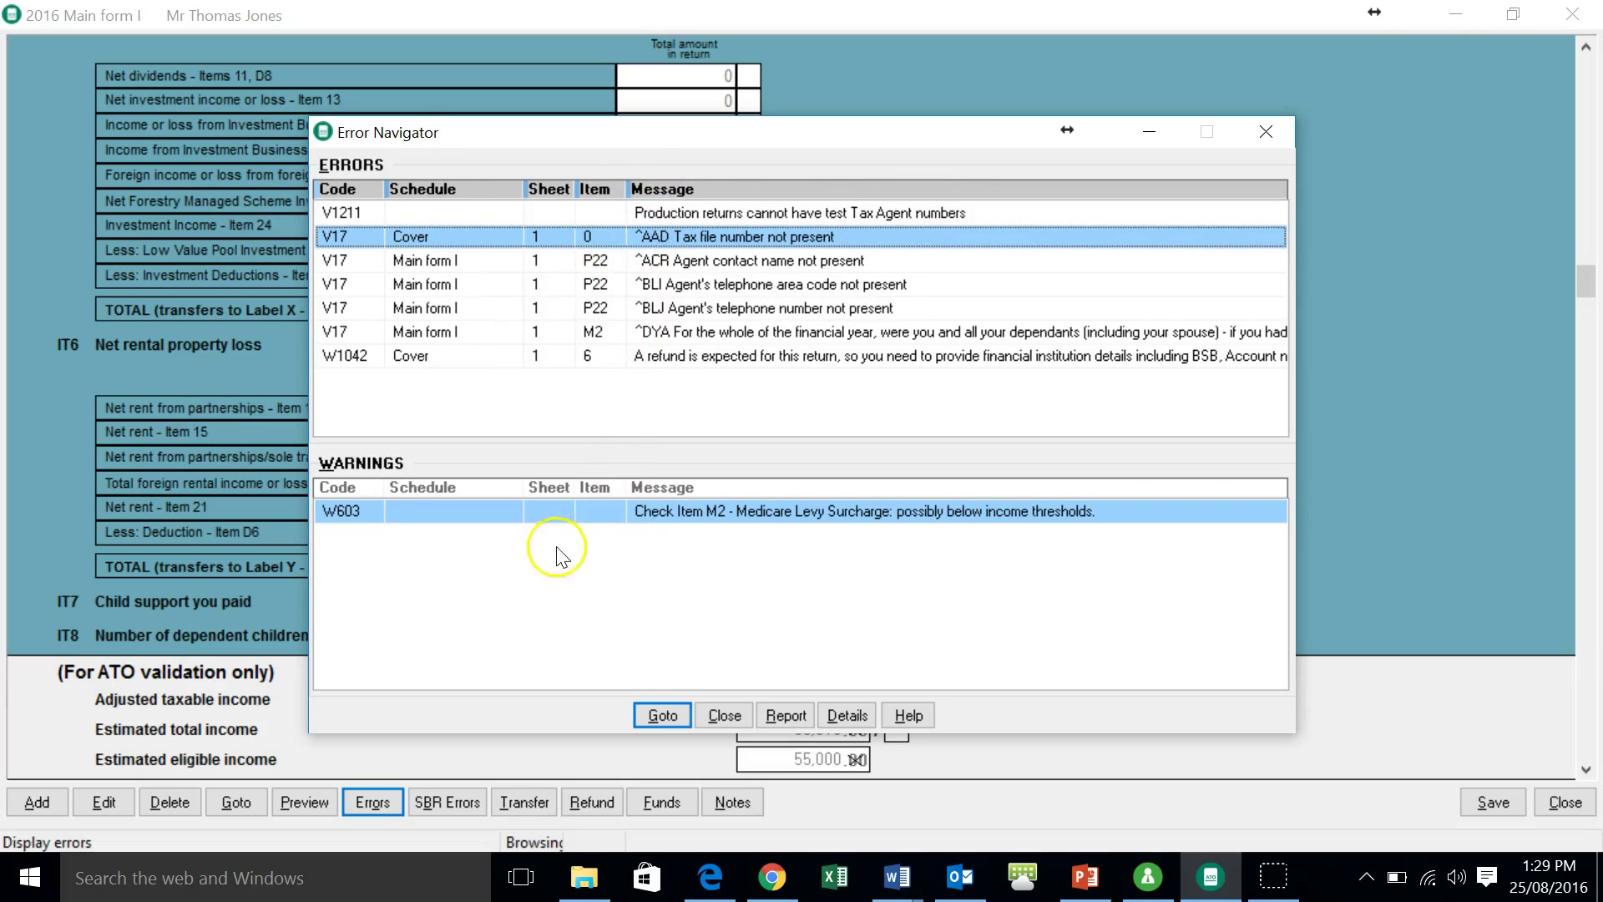
click(643, 262)
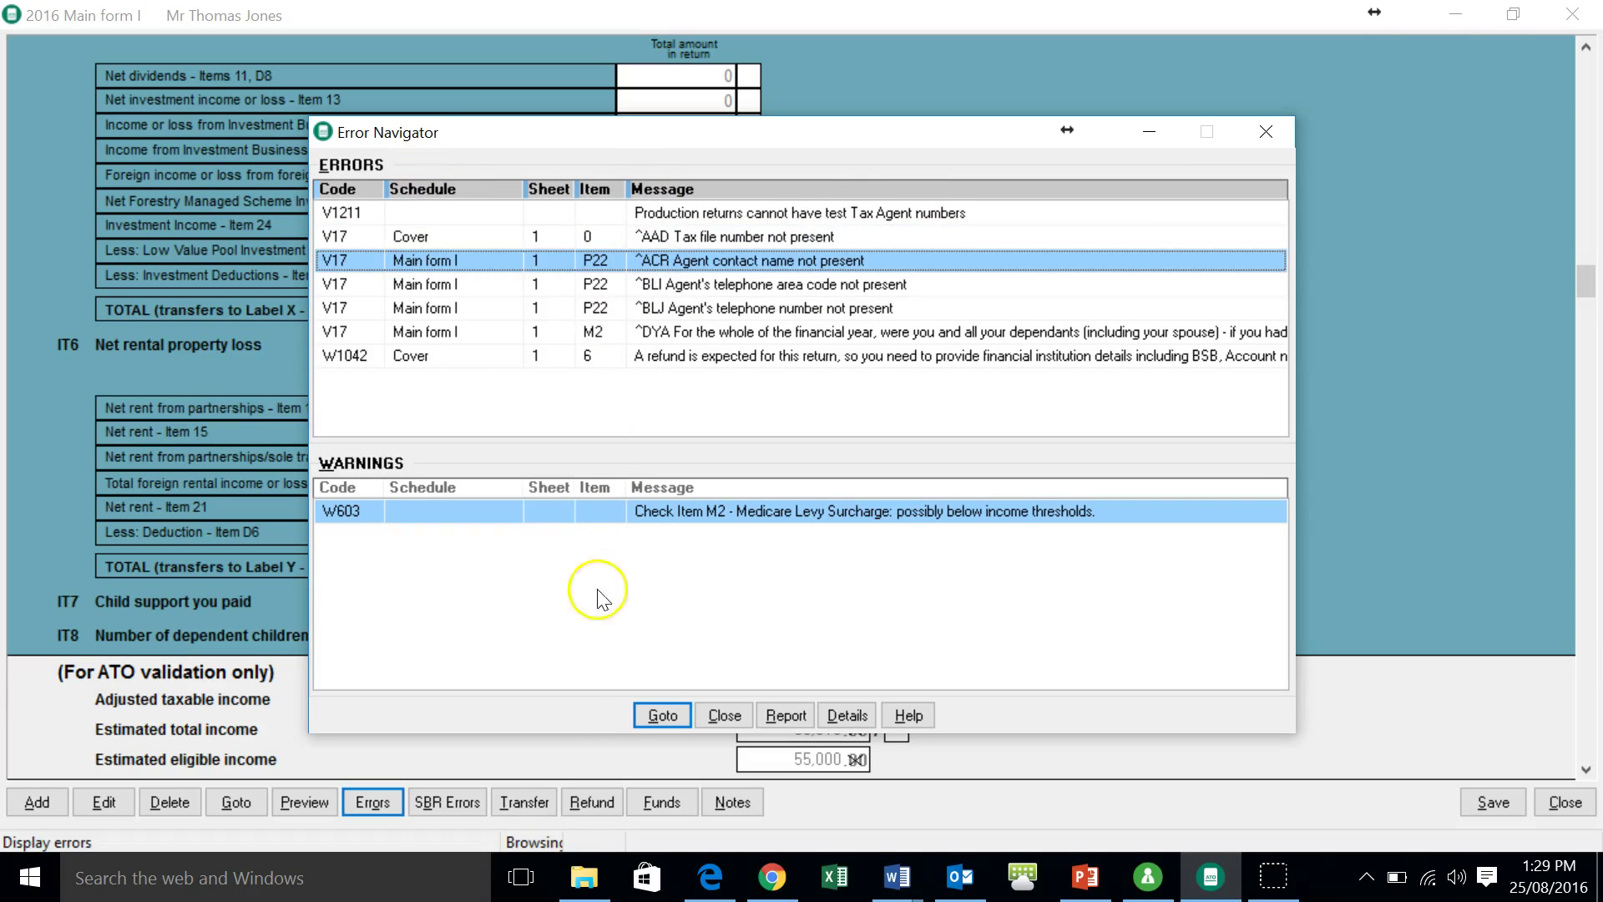
click(785, 715)
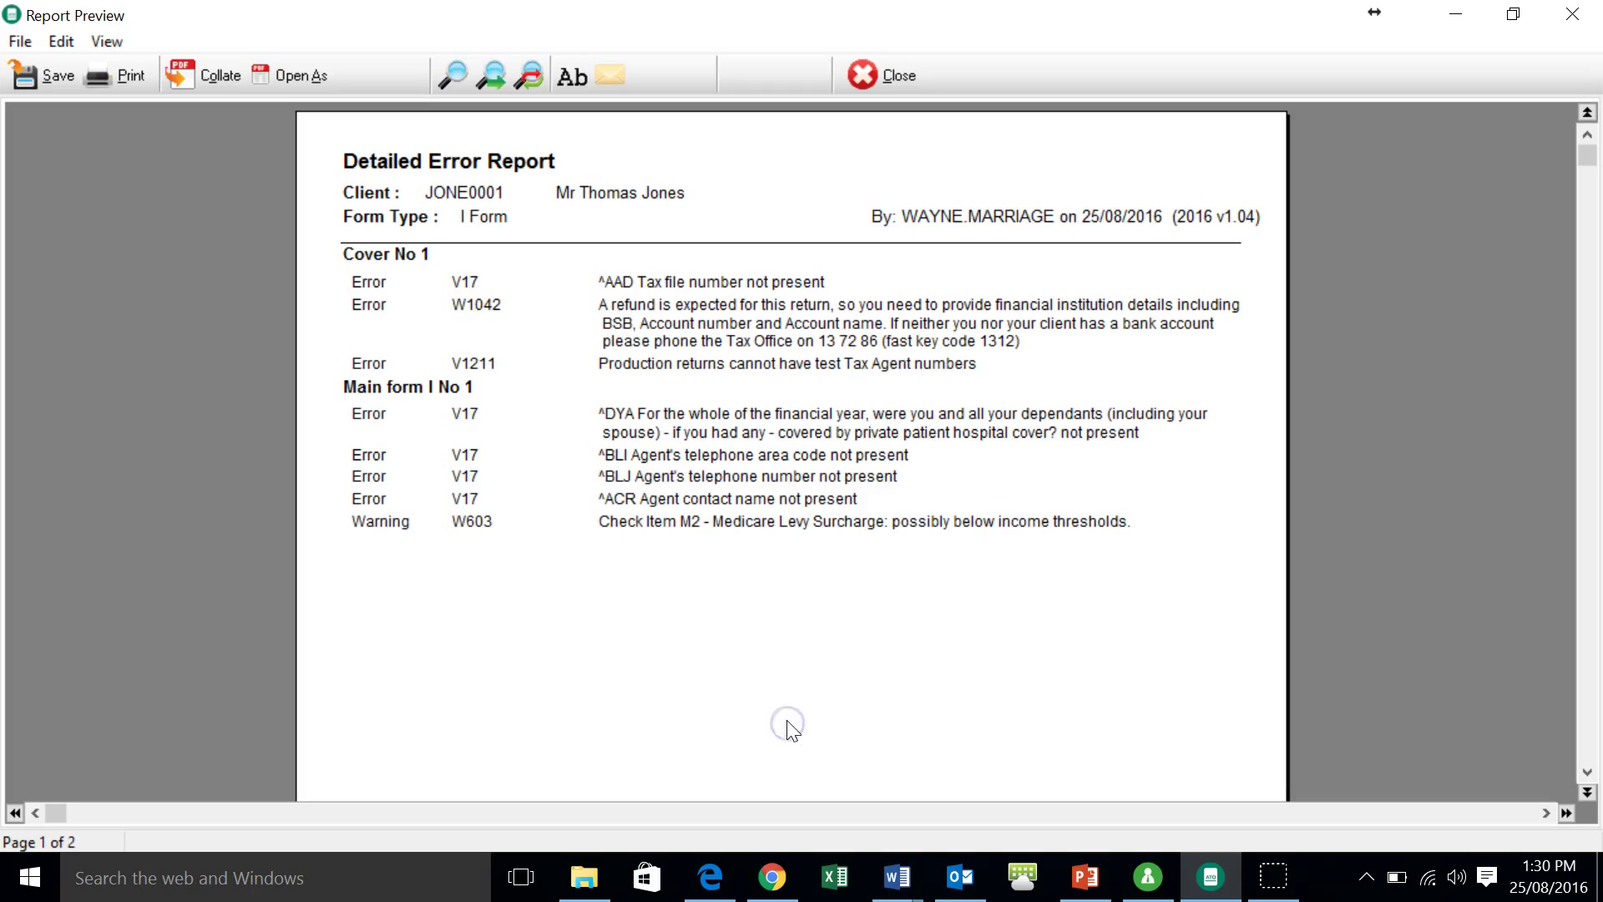
scroll(644, 458, down, 10)
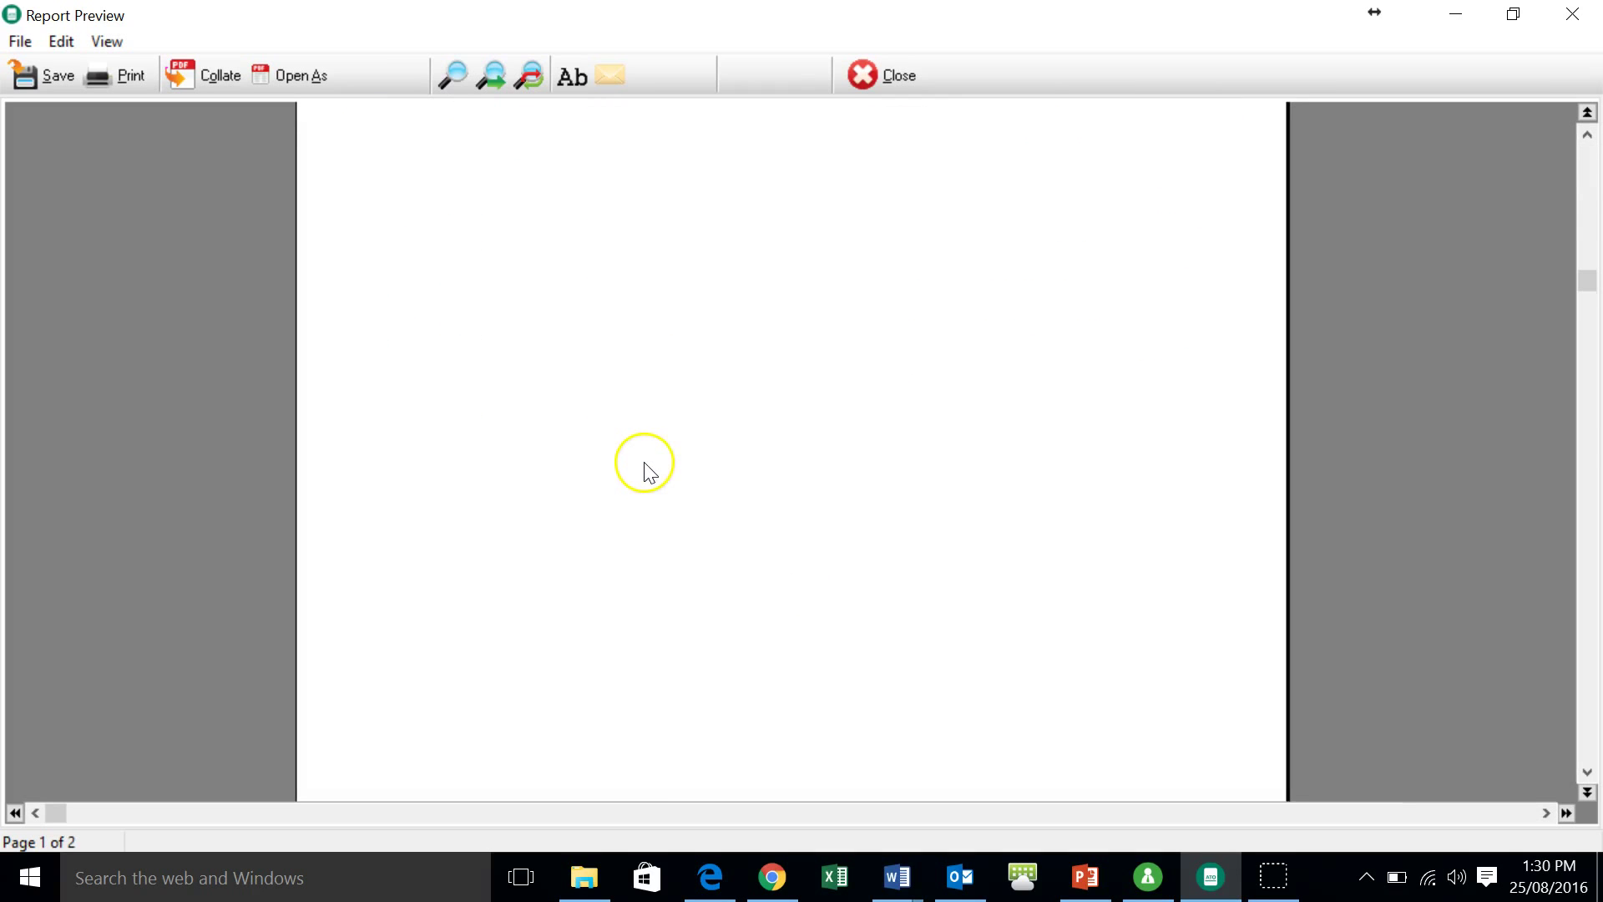
scroll(650, 474, up, 10)
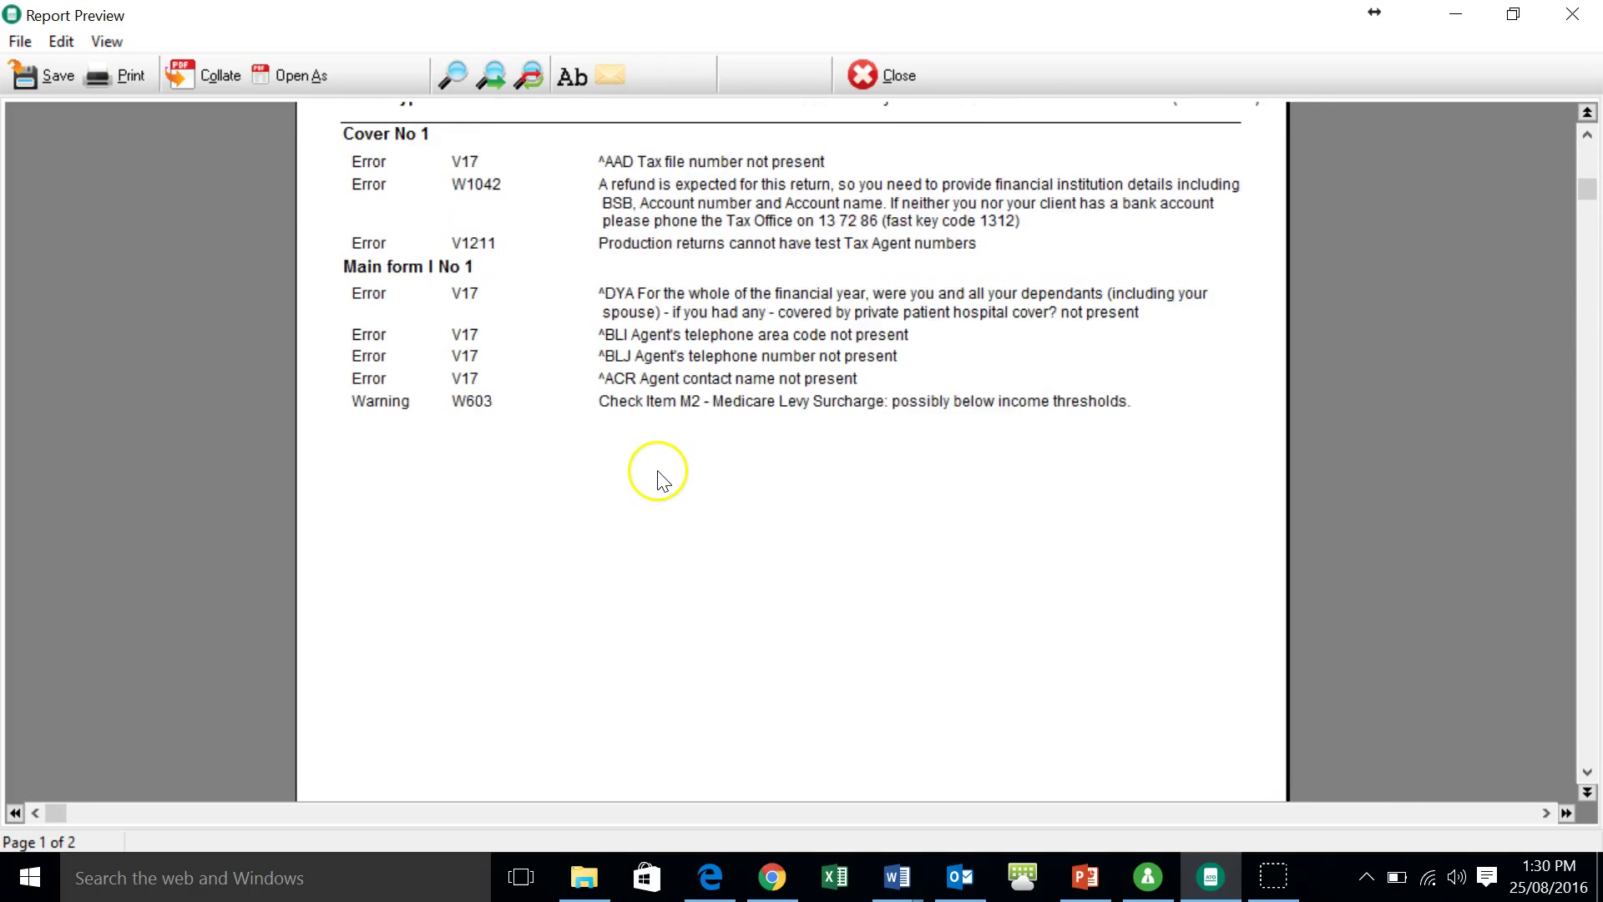
click(890, 77)
click(800, 716)
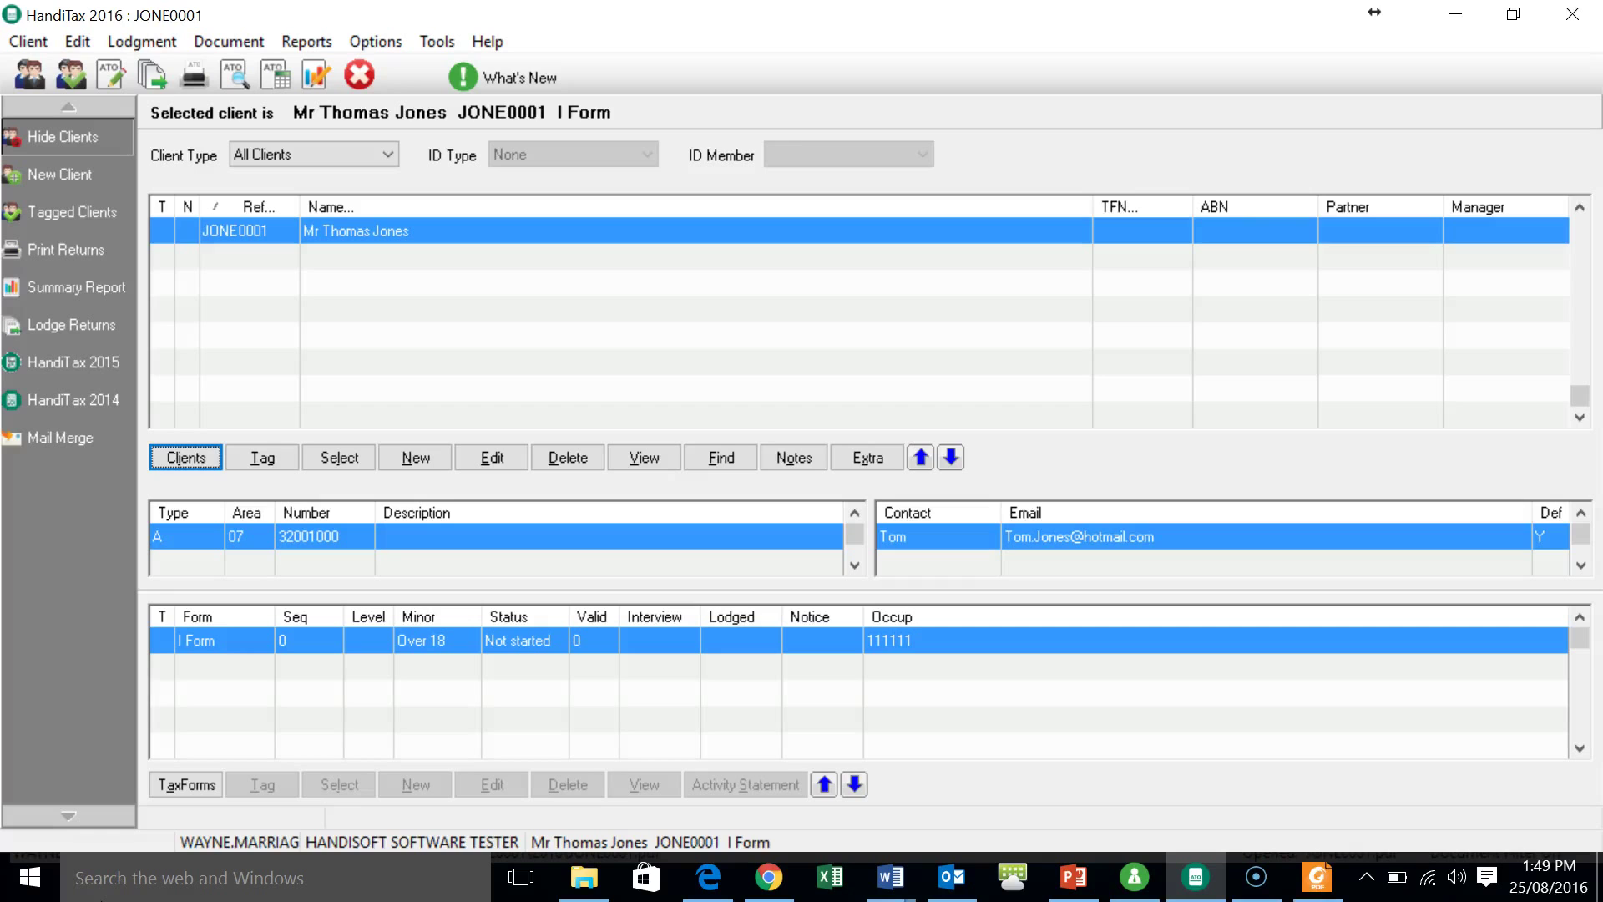
- Preview the full return with worksheets and scroll through it
click(89, 892)
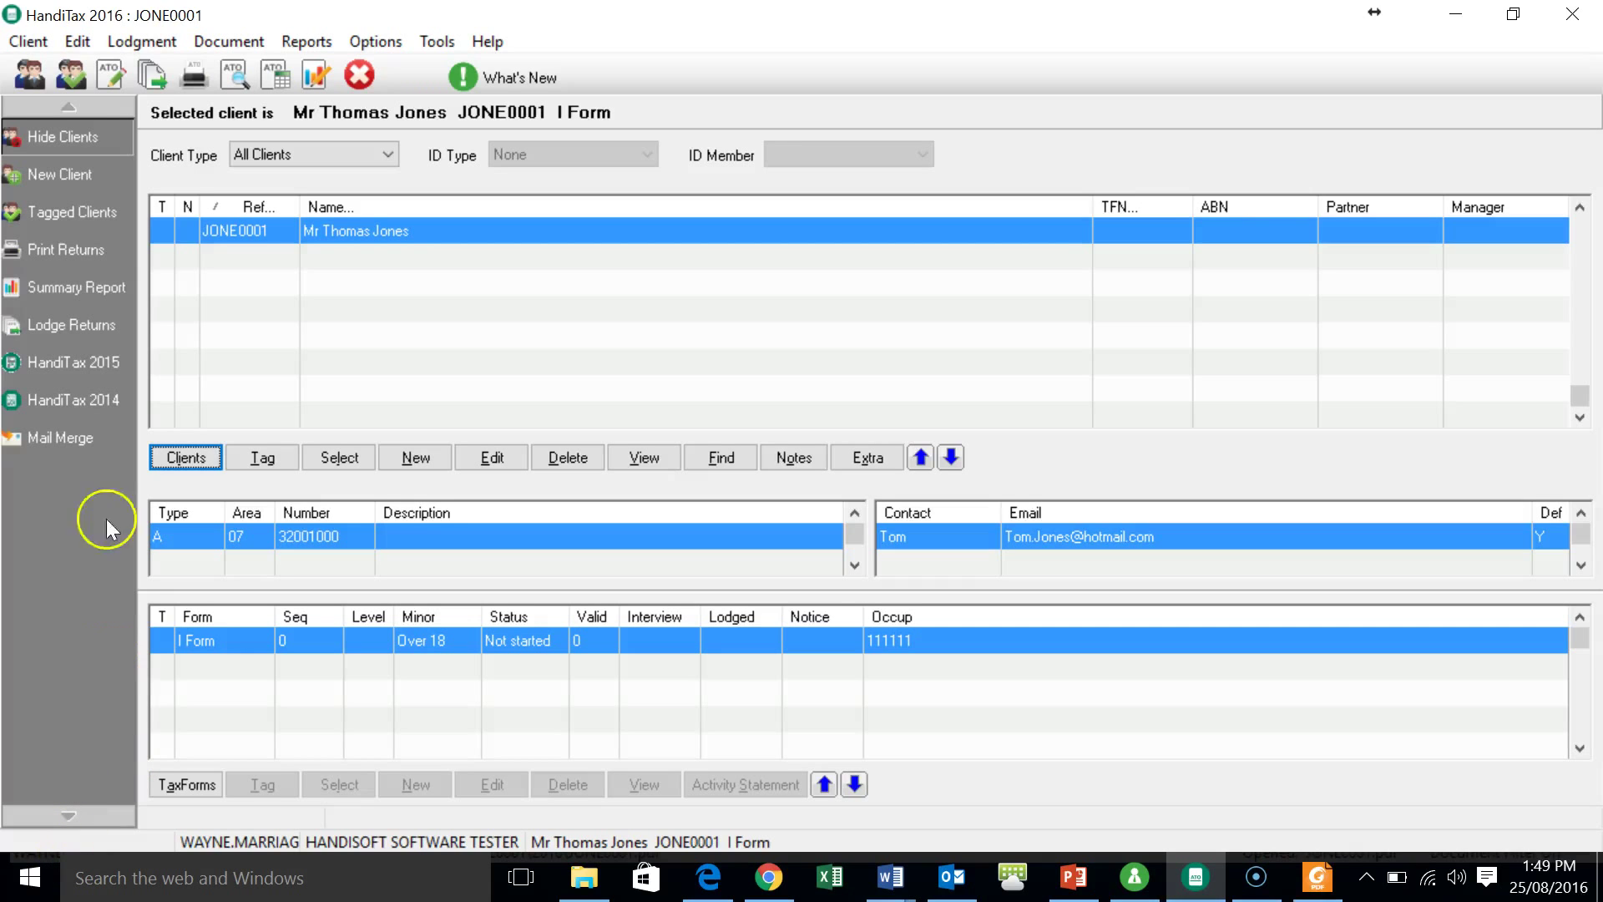
click(78, 41)
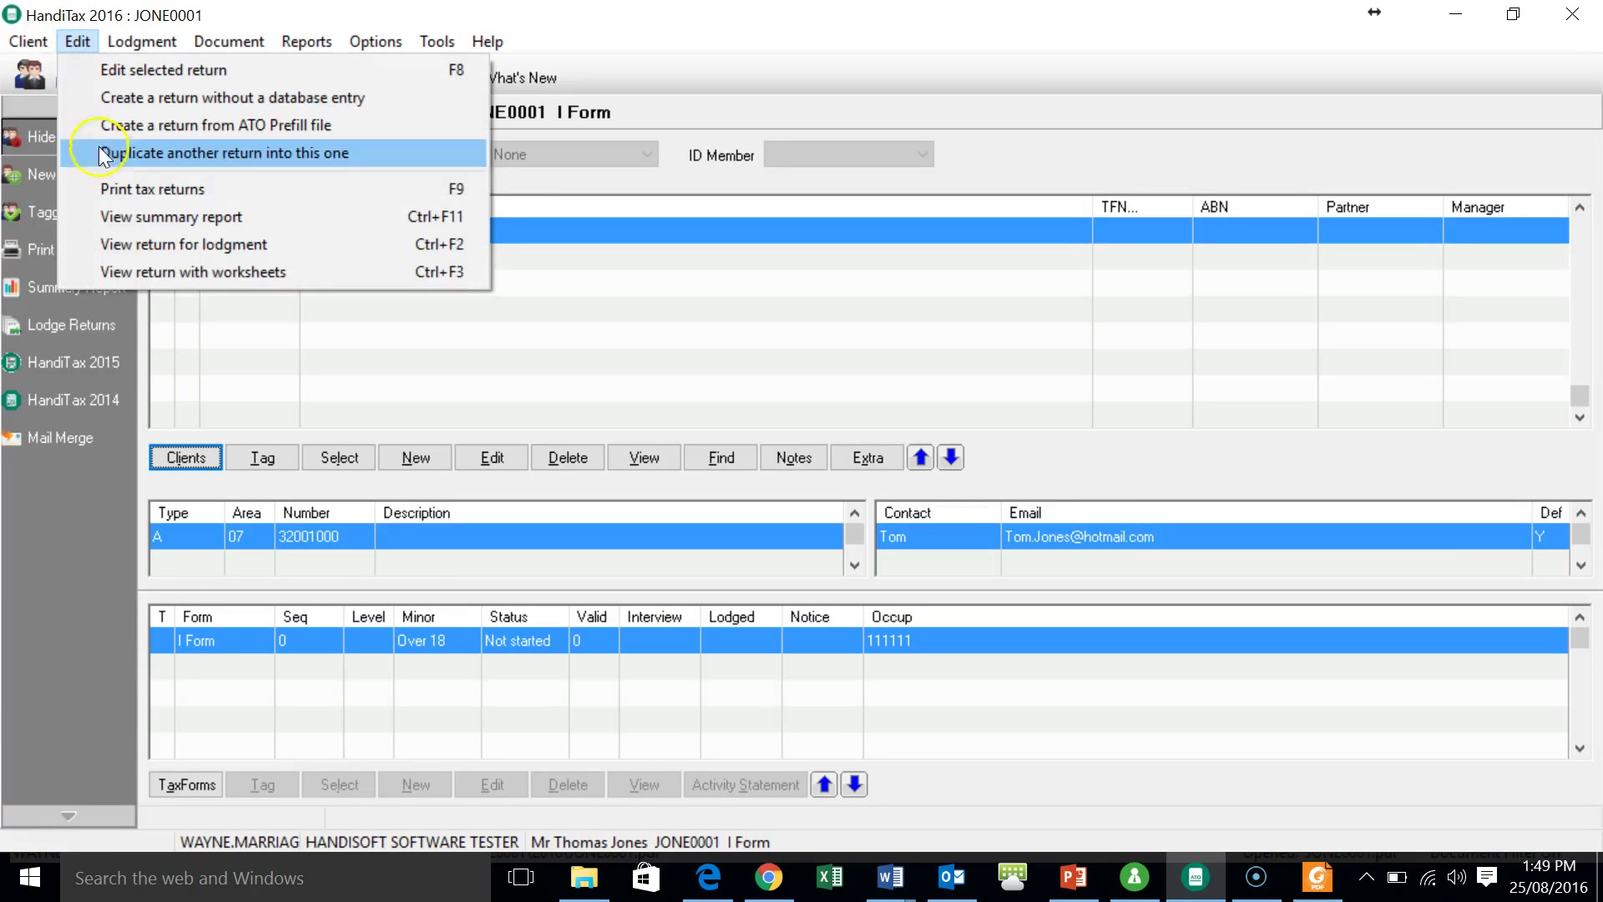
click(190, 272)
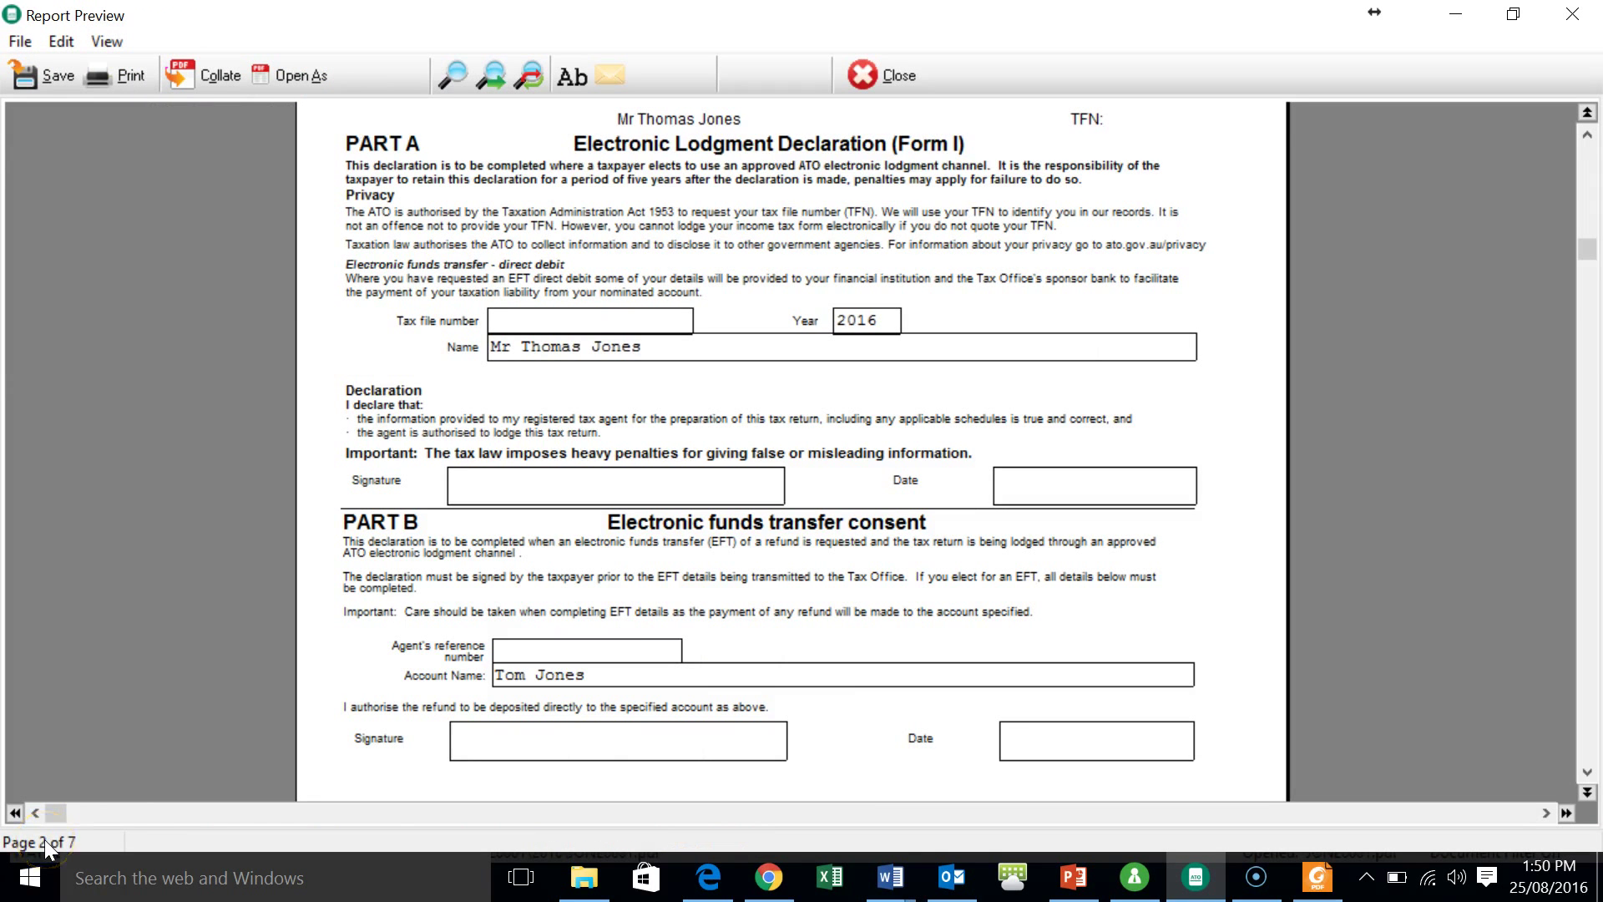
scroll(545, 164, down, 12)
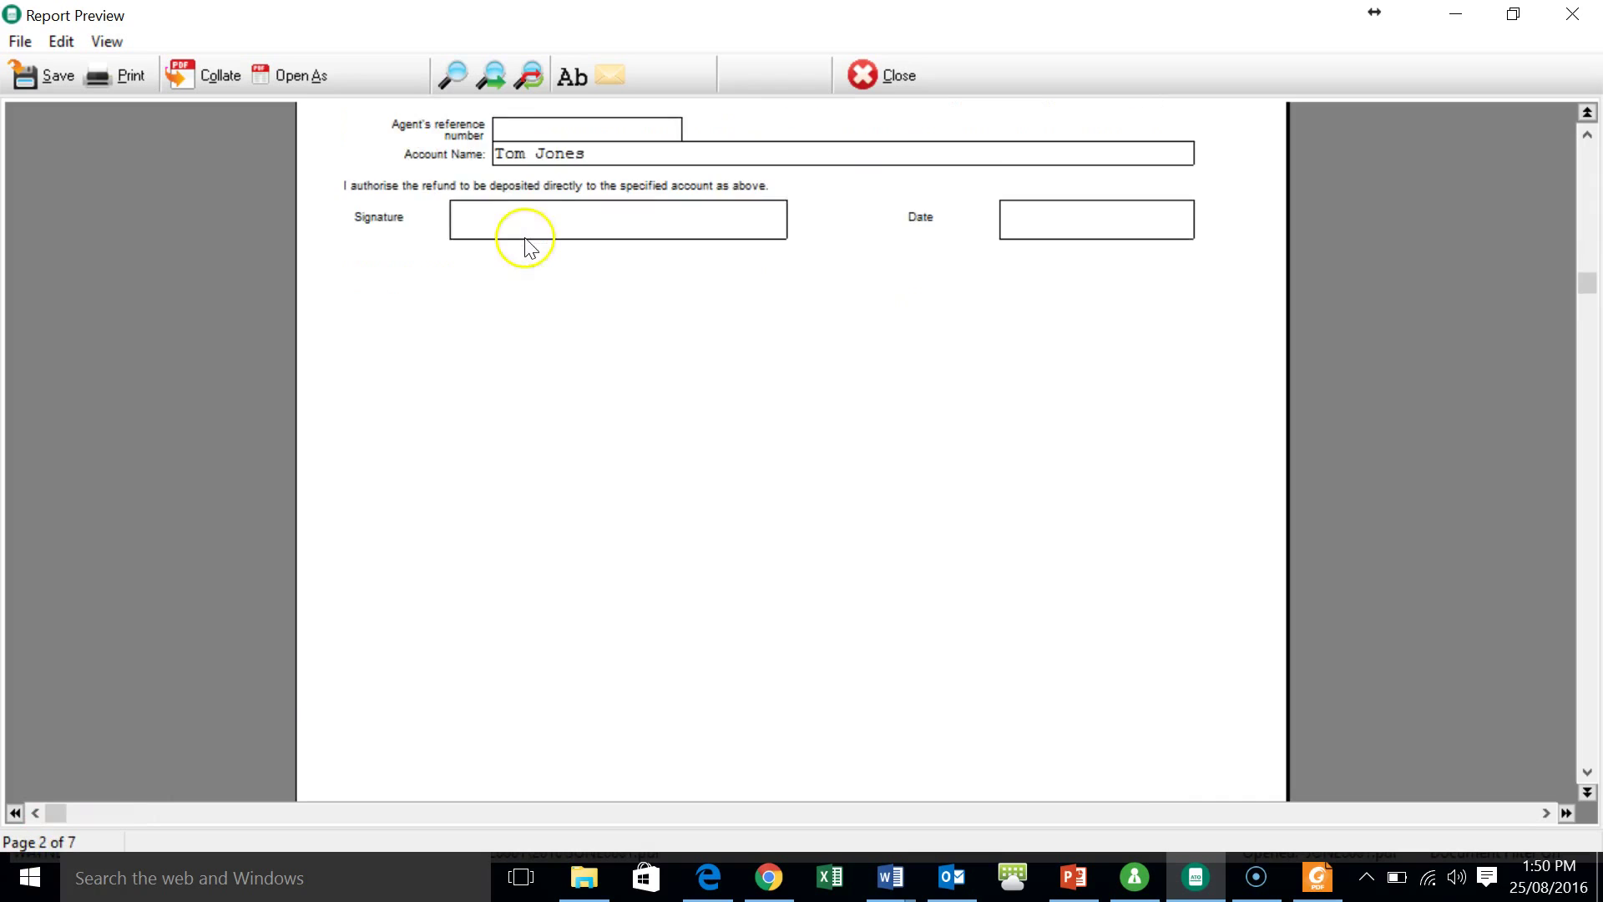
scroll(515, 254, down, 5)
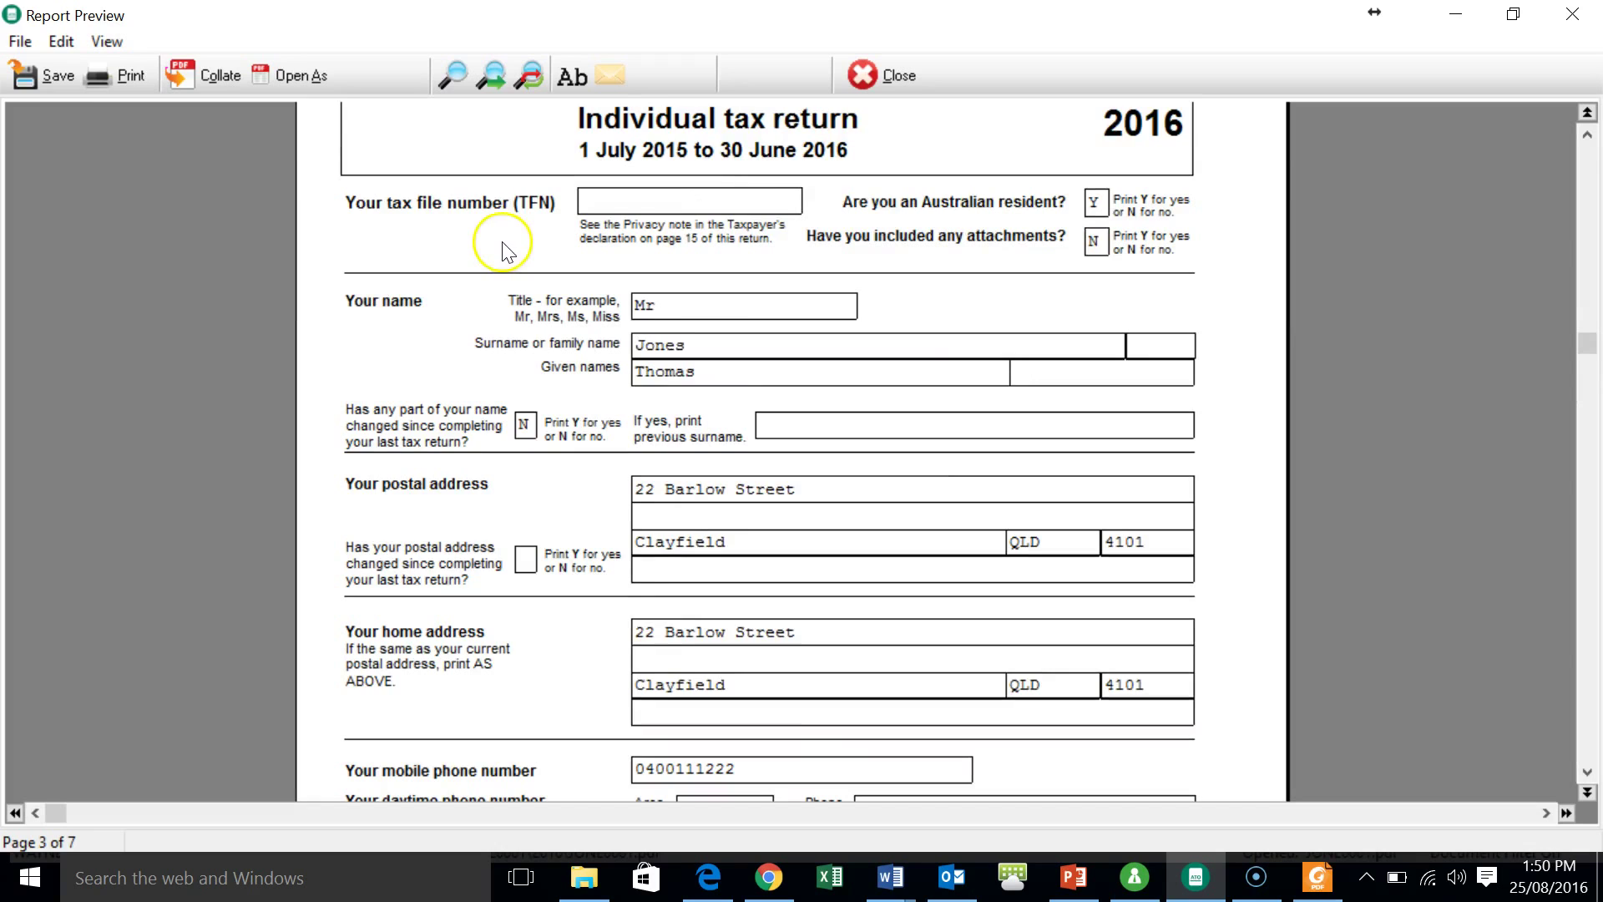
- Export the return preview to PDF as JONE0001.pdf and view it in Foxit Reader
click(18, 42)
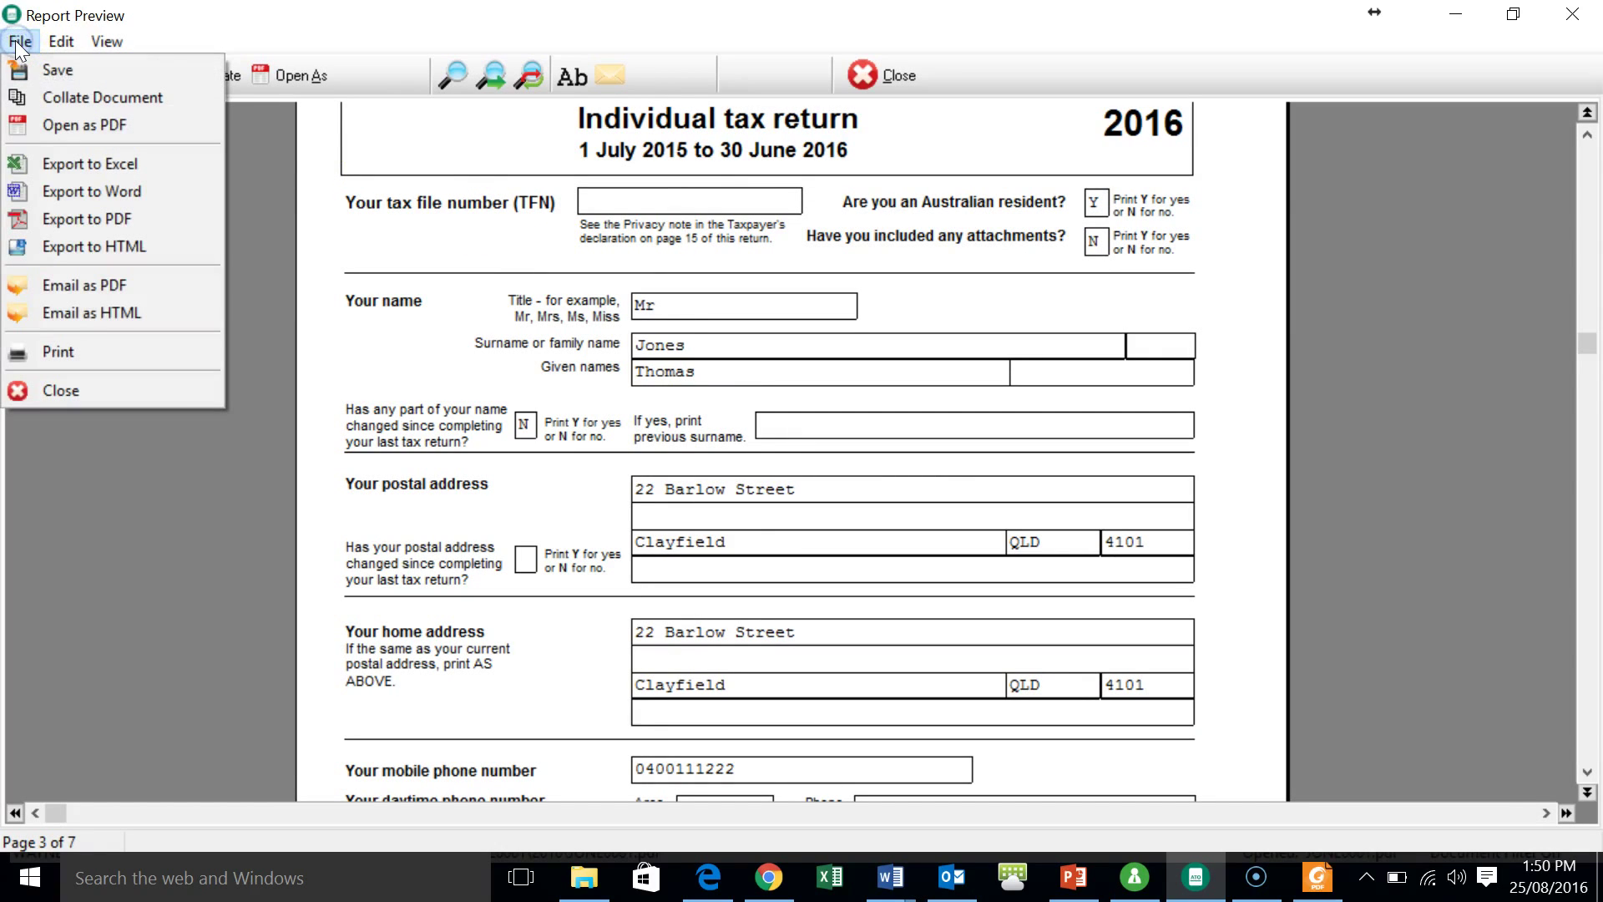
click(66, 217)
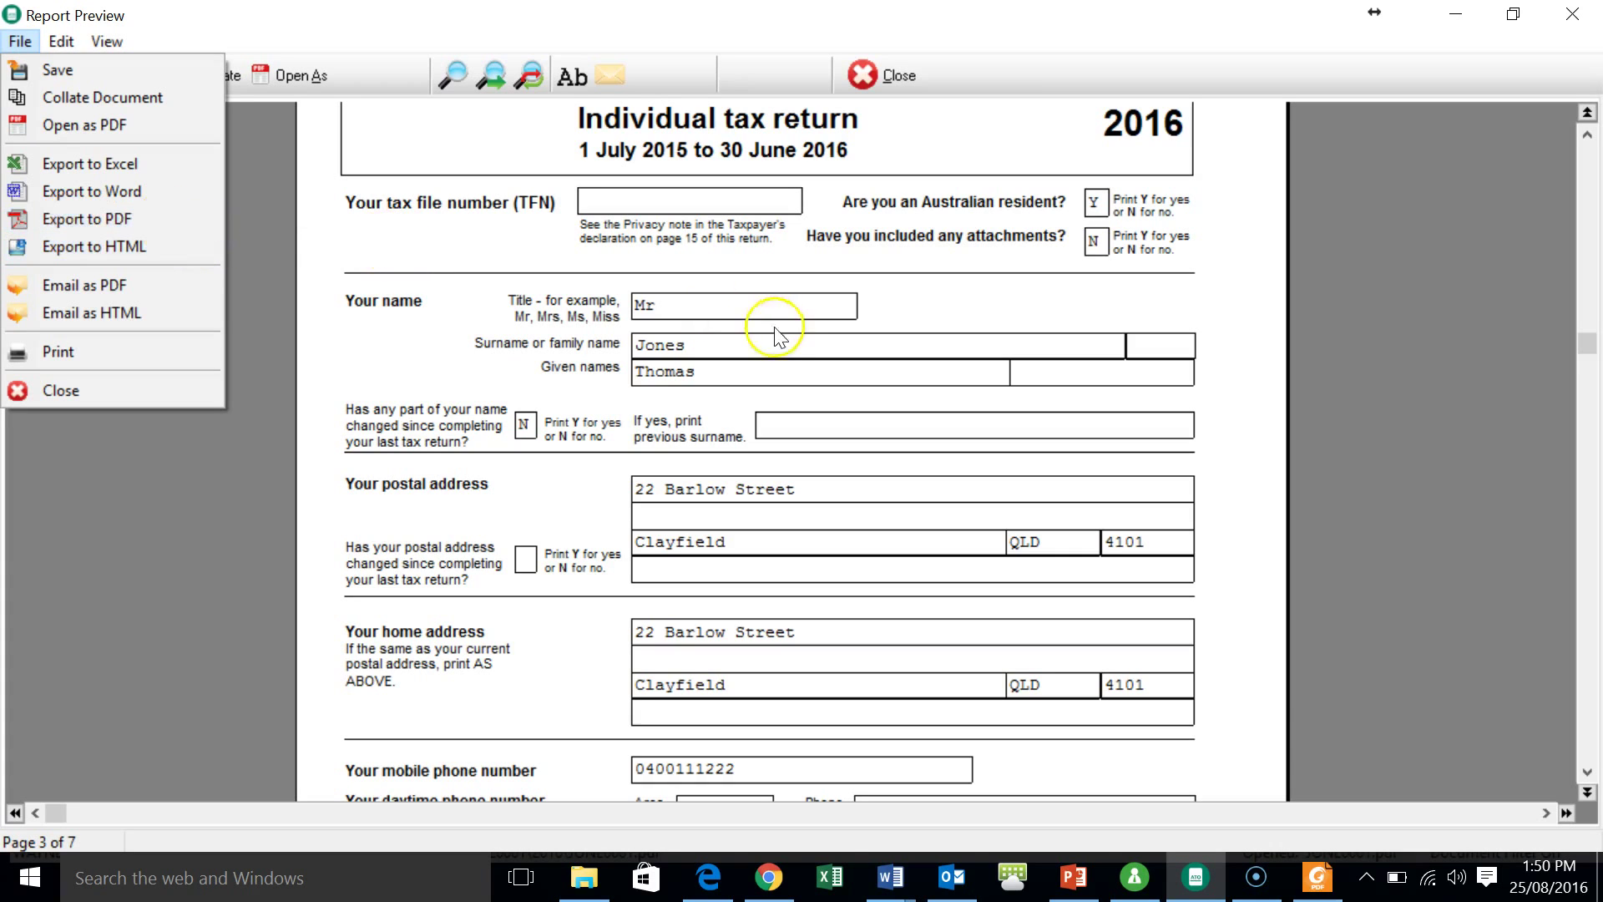
click(167, 218)
click(1317, 877)
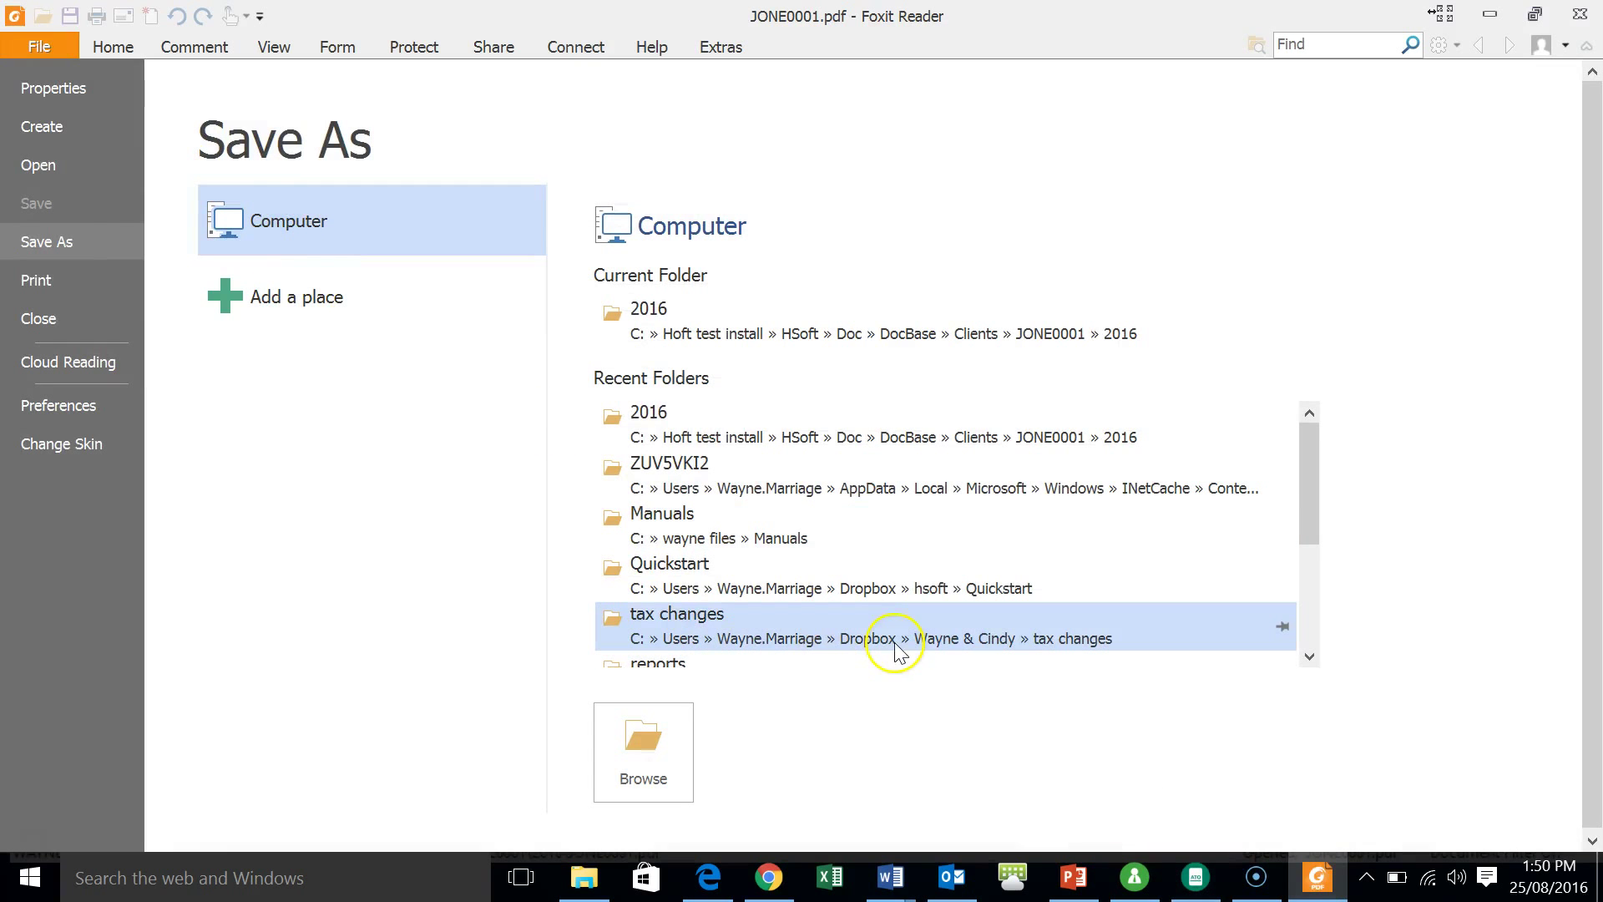
- Close Foxit's Save As screen and scroll JONE0001.pdf down to the contact details on page 3
key(Escape)
scroll(850, 576, down, 4)
scroll(849, 576, down, 10)
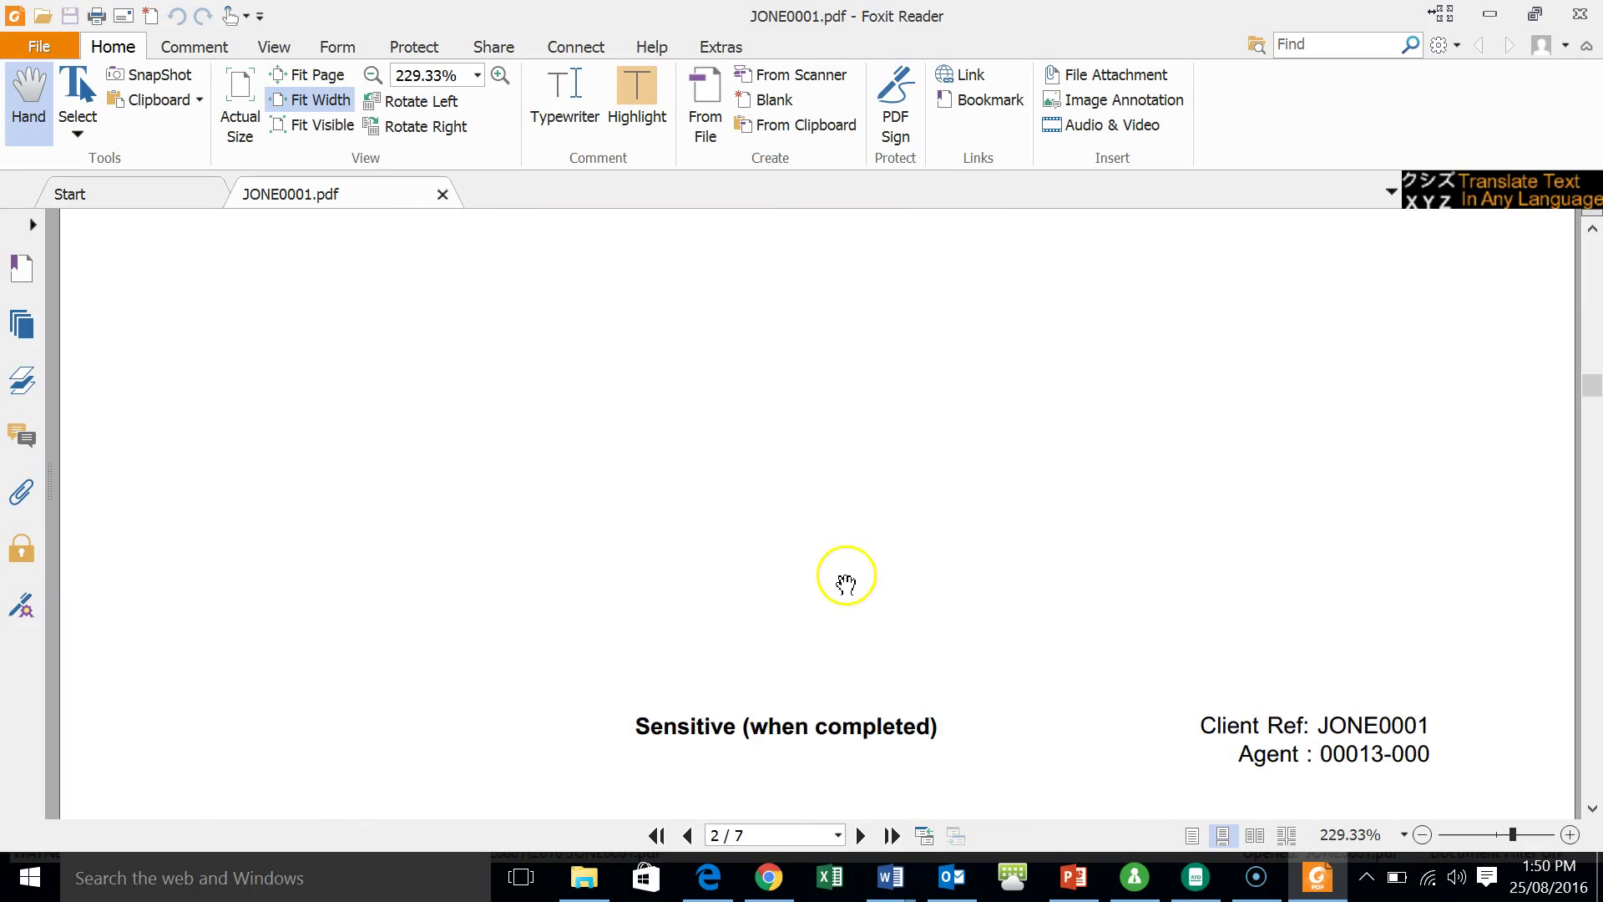
scroll(846, 582, down, 12)
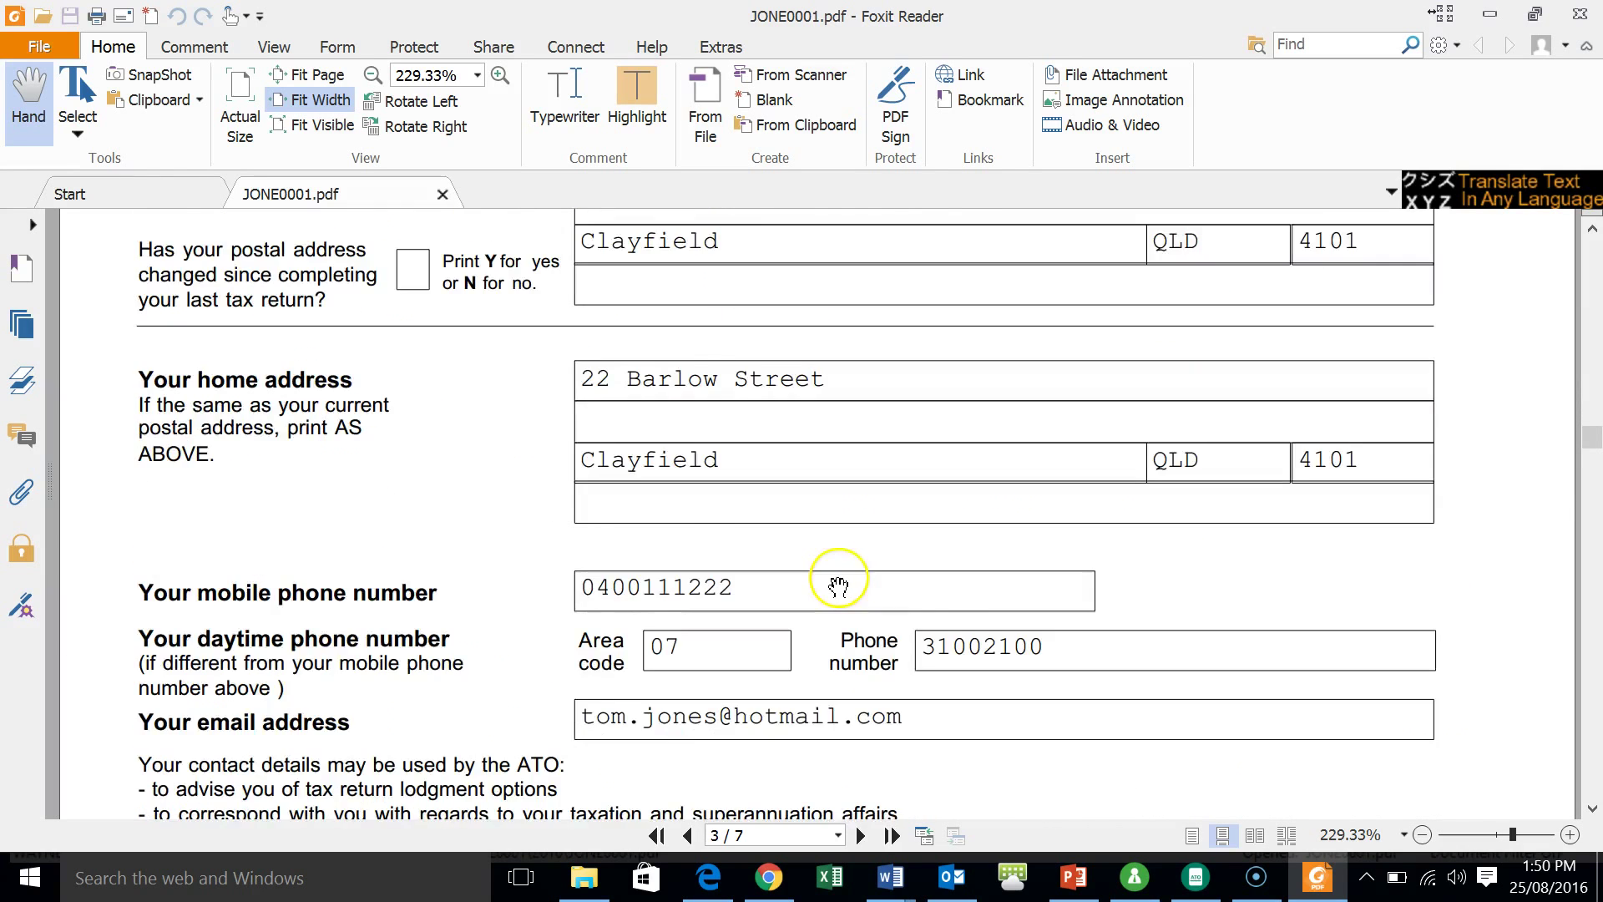
scroll(839, 585, down, 3)
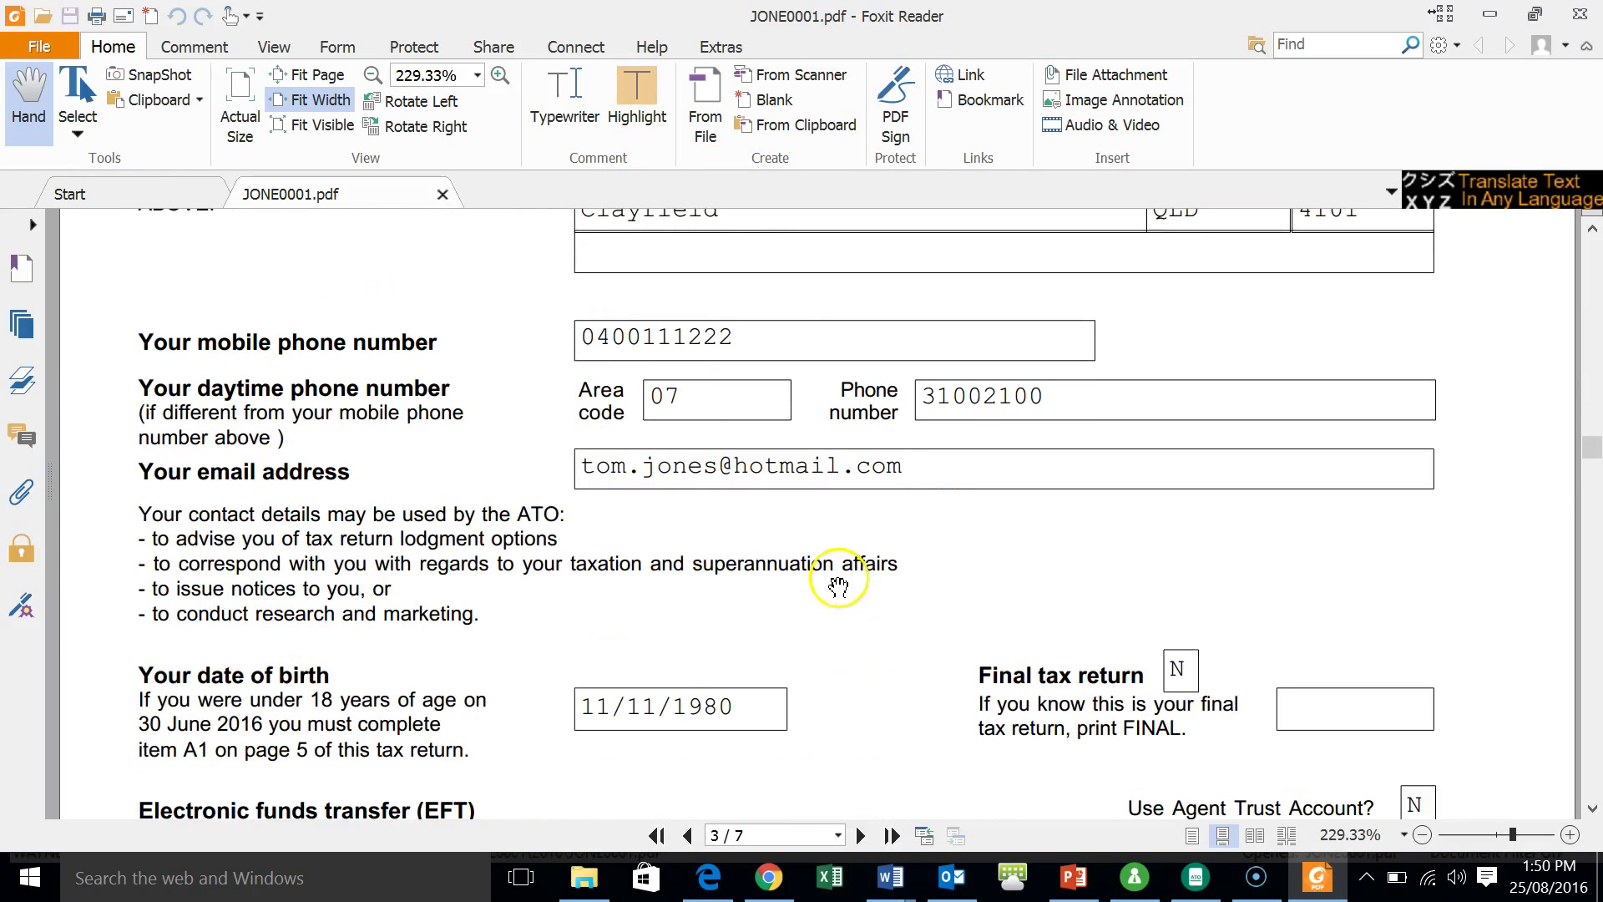
- Return to HandiTax's Report Preview and bring up the Print dialog for all 7 pages
click(1209, 885)
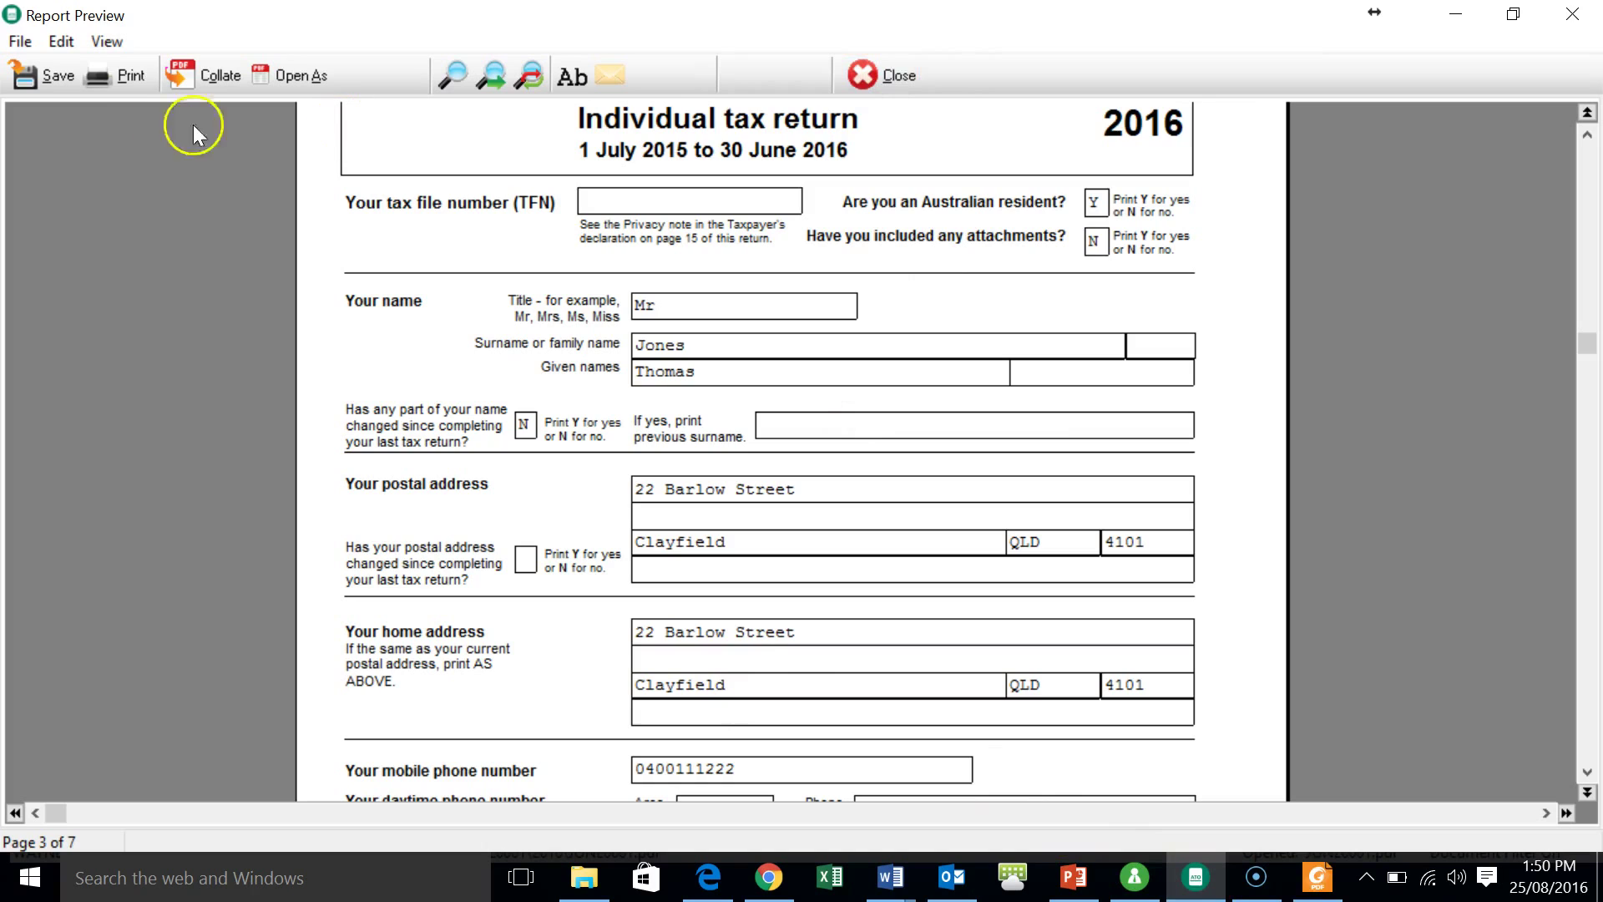
click(118, 81)
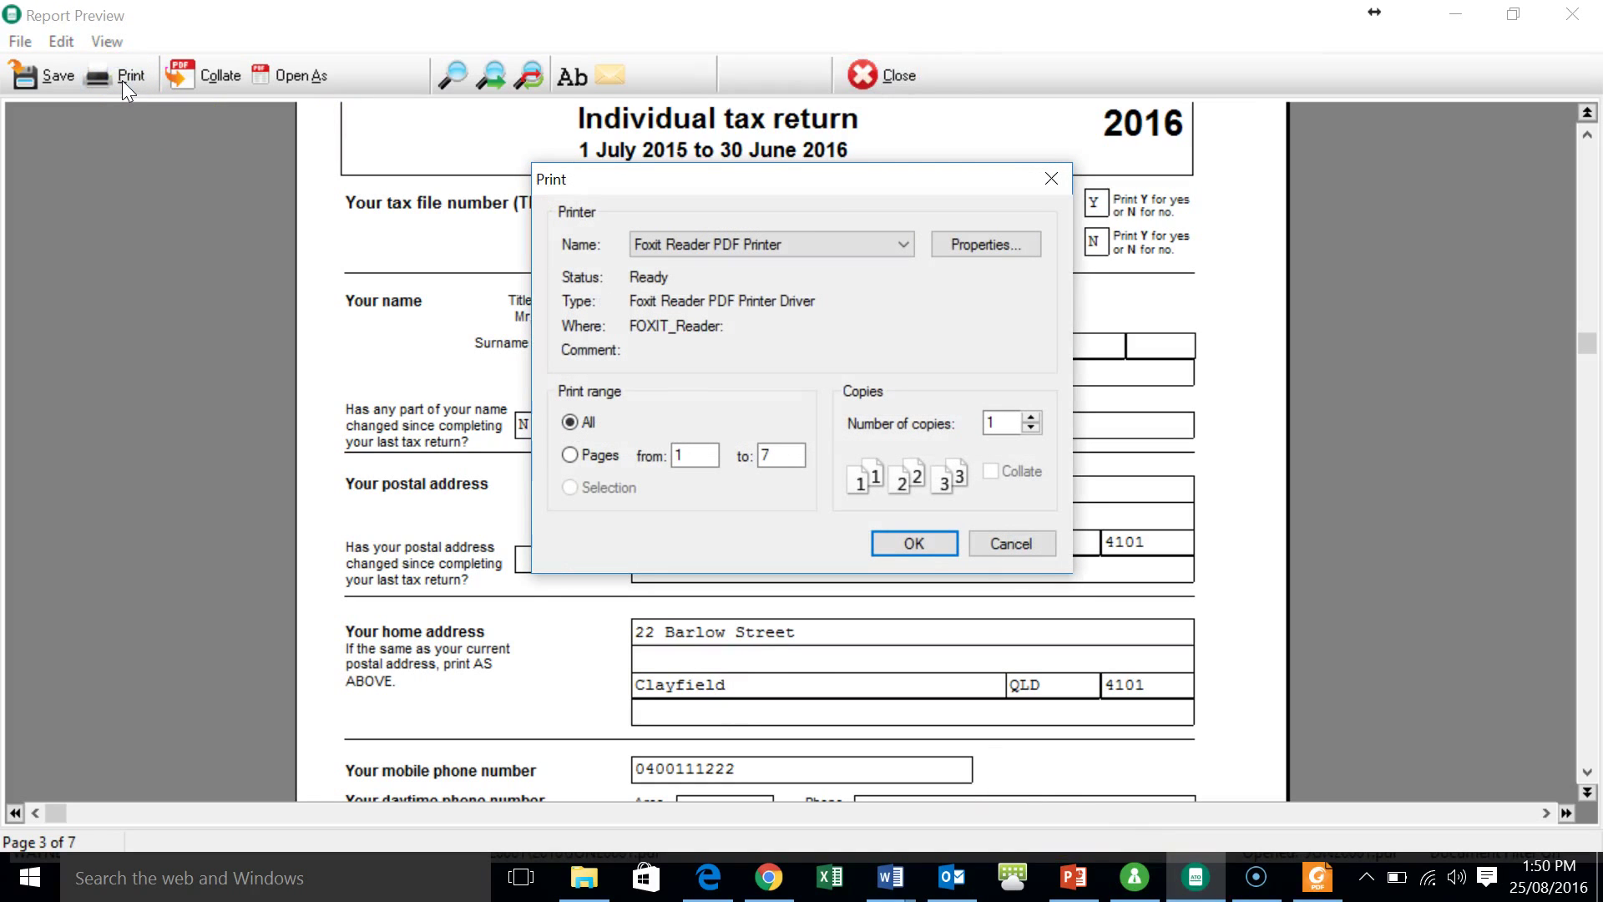